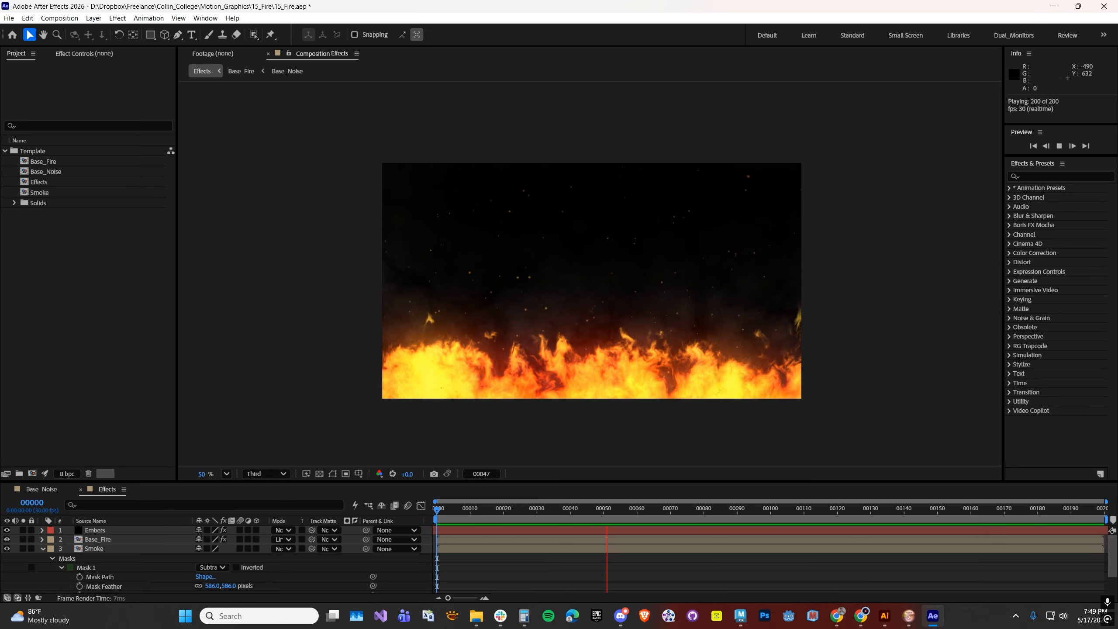
Create a 1920x1080, 30 fps composition named Base_Fire with a duration of 200 frames.
{"action": "key", "text": "ctrl+z"}
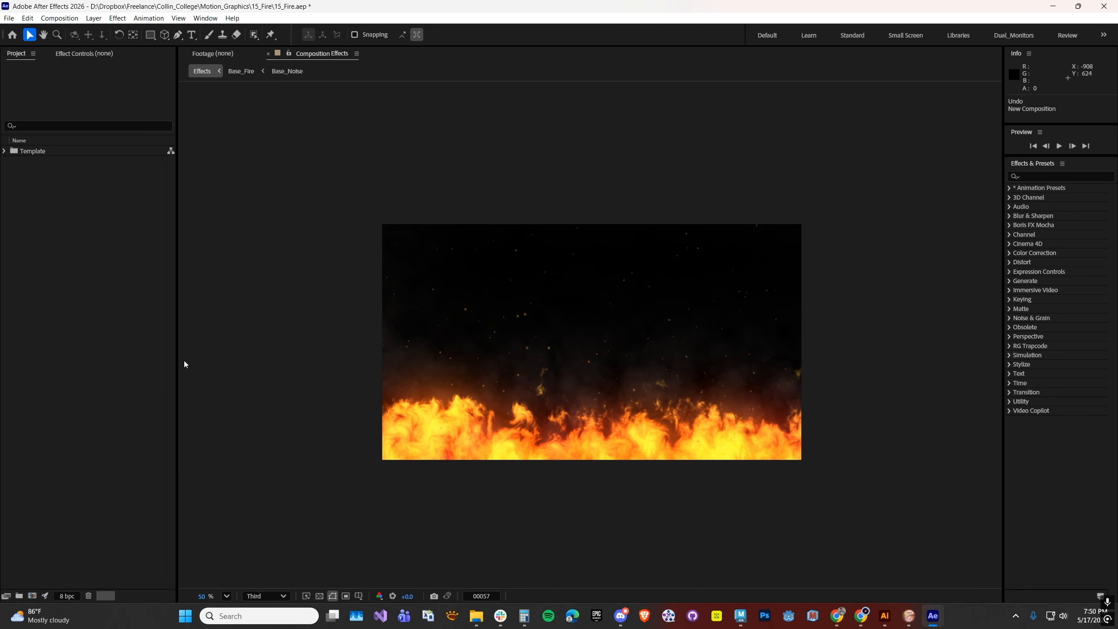
{"action": "left_click", "coordinate": [32, 595]}
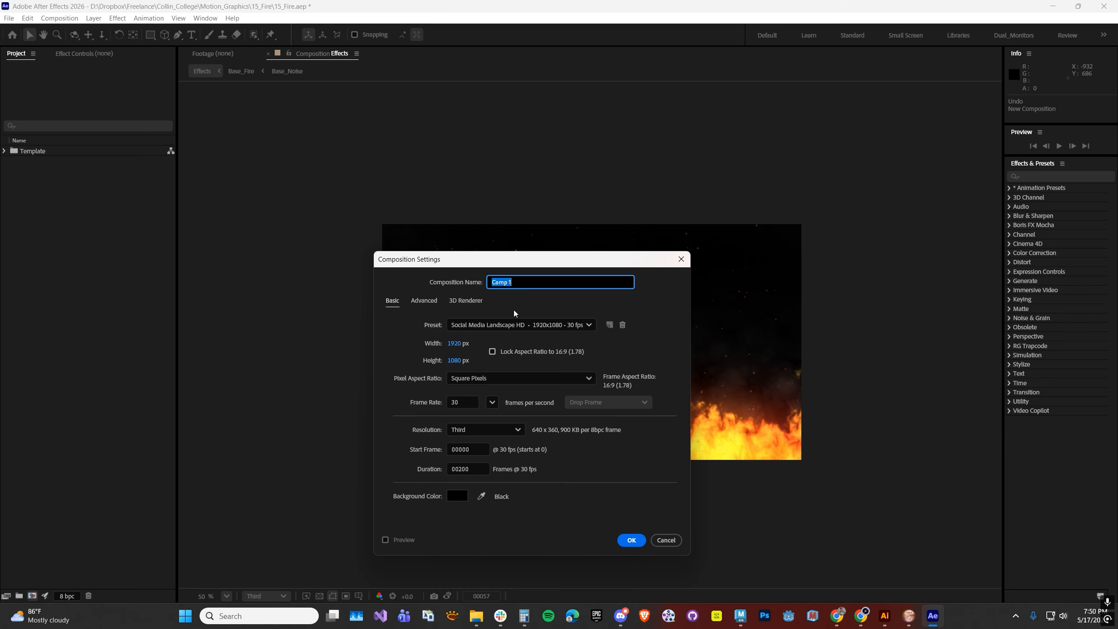
{"action": "type", "text": "Base_Fire"}
{"action": "key", "text": "Return"}
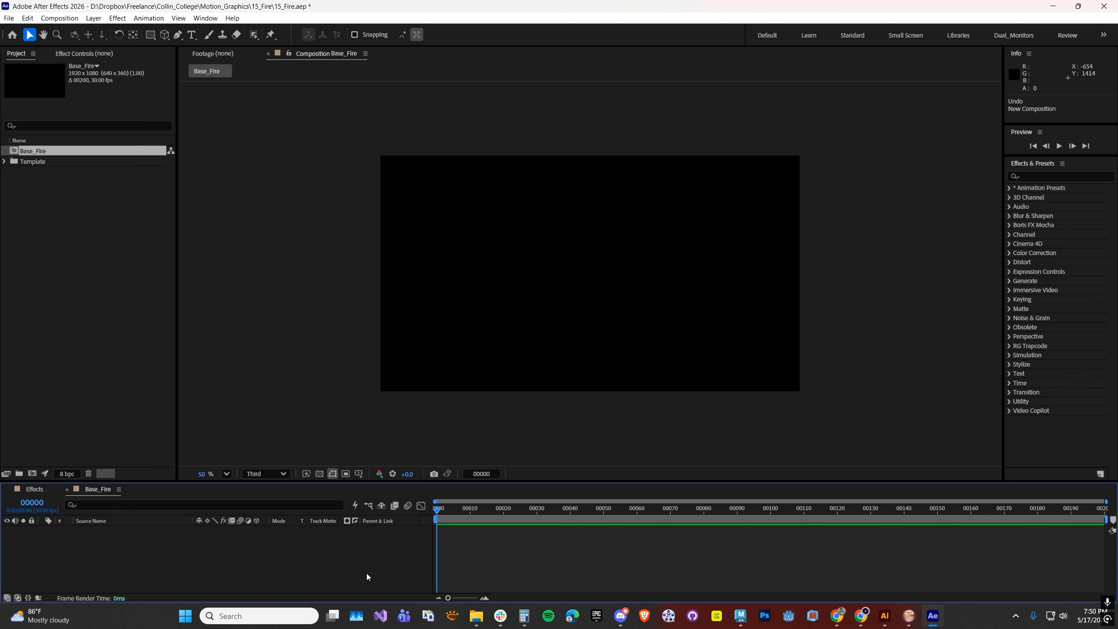
Add a black 1920x1080 solid layer named Noise to the Base_Fire composition.
{"action": "left_click", "coordinate": [94, 18]}
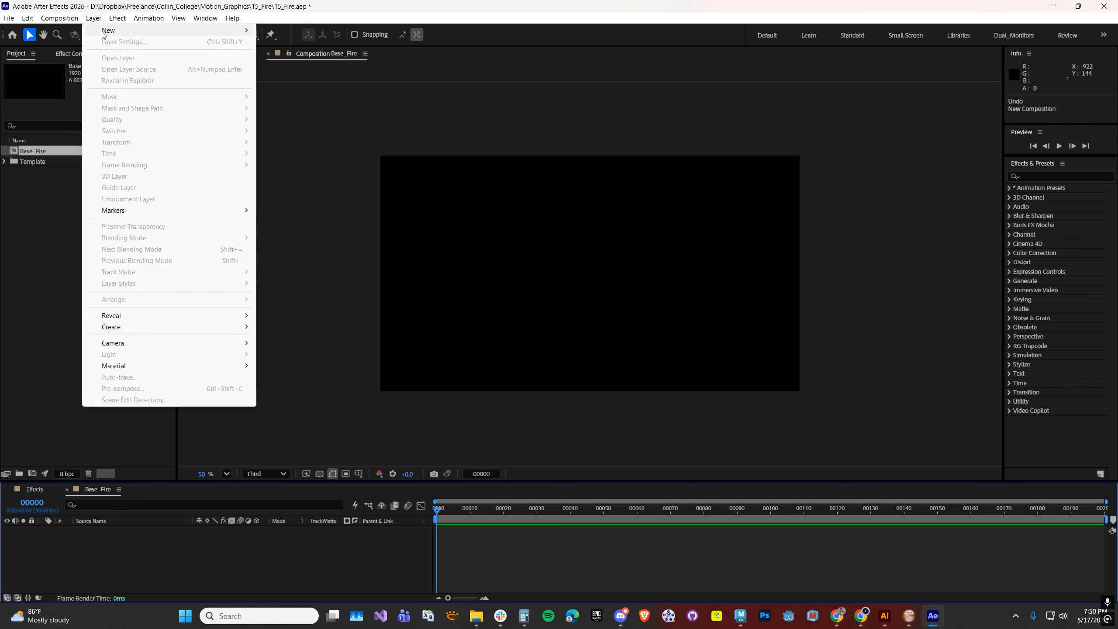
{"action": "mouse_move", "coordinate": [104, 35]}
{"action": "left_click", "coordinate": [286, 43]}
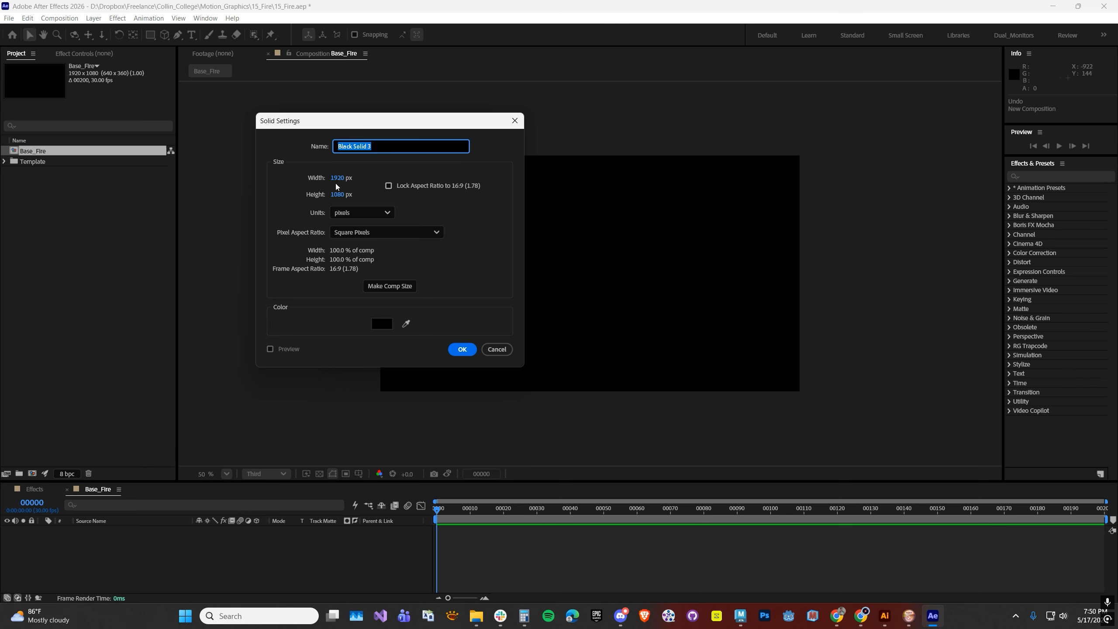
{"action": "type", "text": "Noise"}
{"action": "key", "text": "Return"}
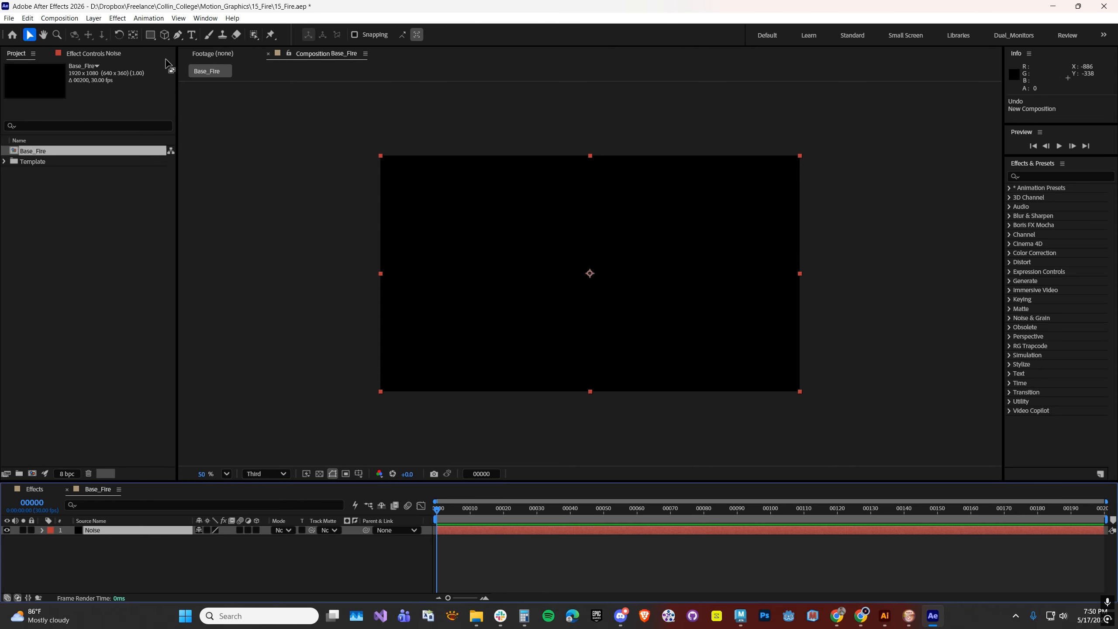
Apply Fractal Noise to the Noise layer with the Dynamic Progressive fractal type and Soft Linear noise type.
{"action": "left_click", "coordinate": [117, 19]}
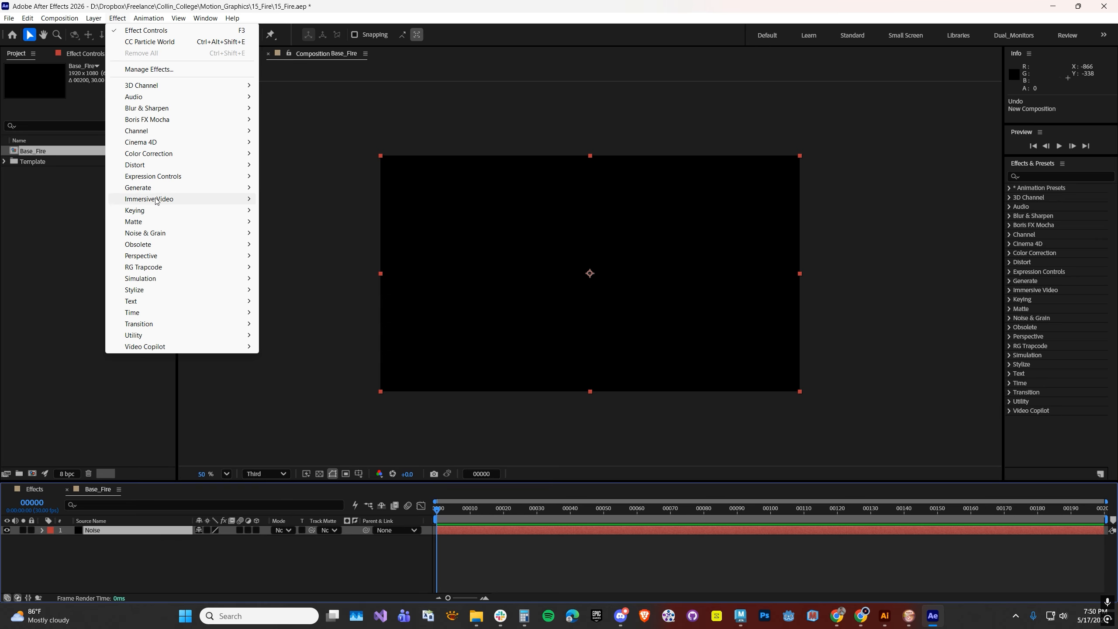
{"action": "mouse_move", "coordinate": [174, 235]}
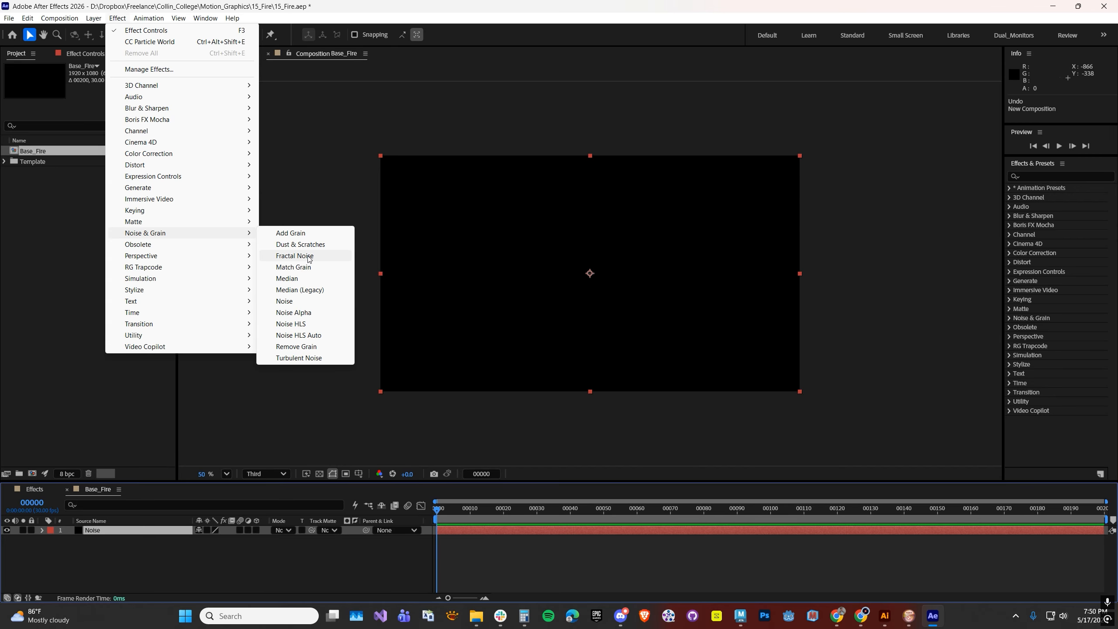
{"action": "left_click", "coordinate": [295, 255]}
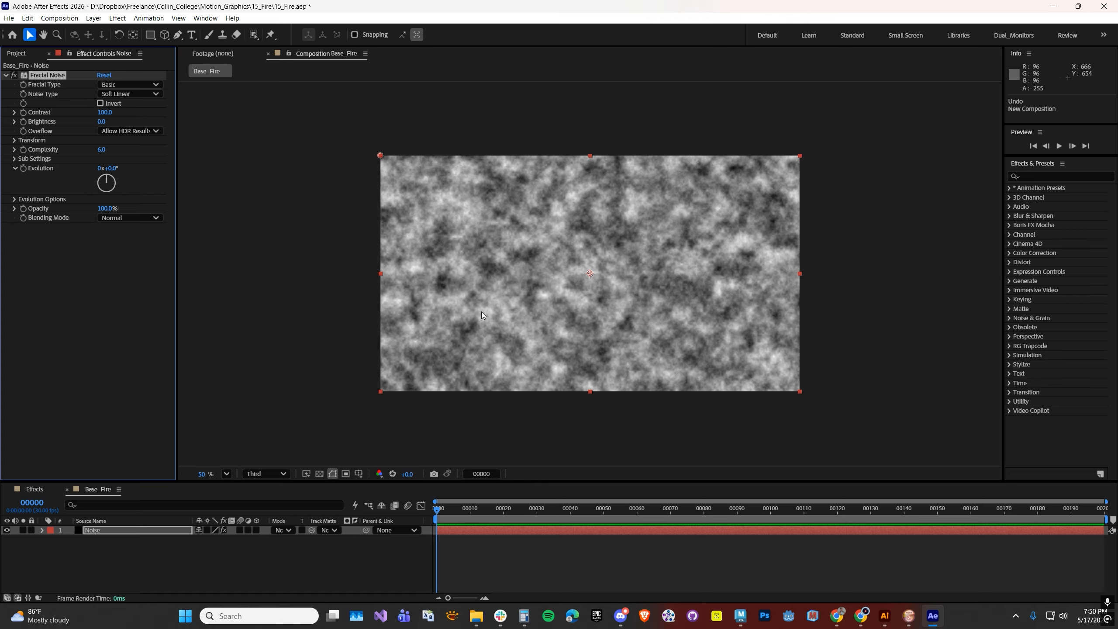
{"action": "left_click", "coordinate": [107, 85]}
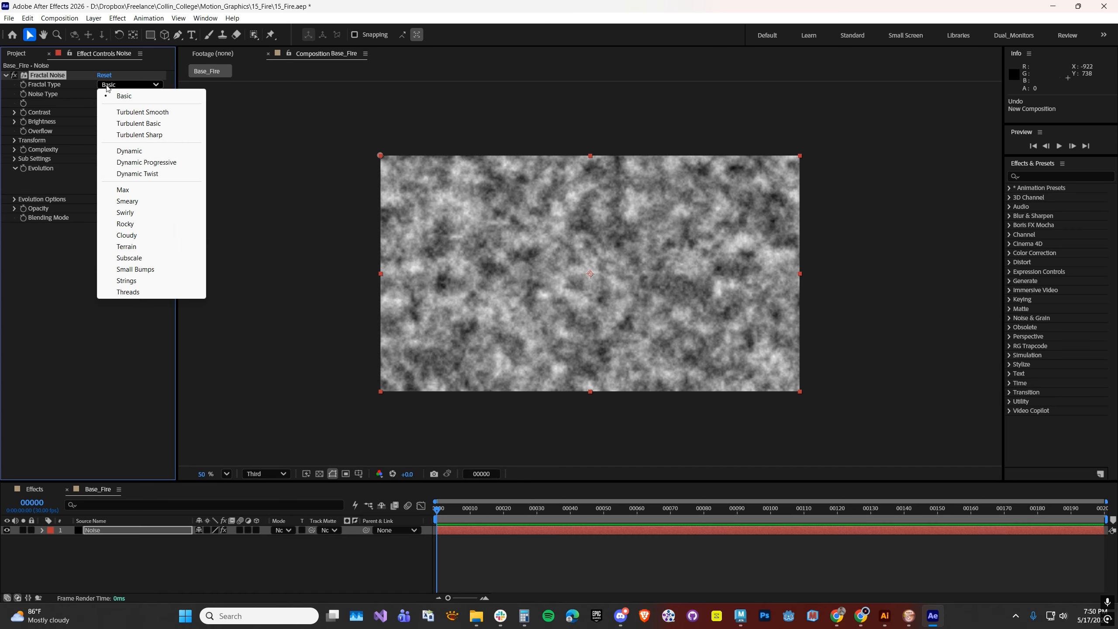
{"action": "left_click", "coordinate": [147, 162]}
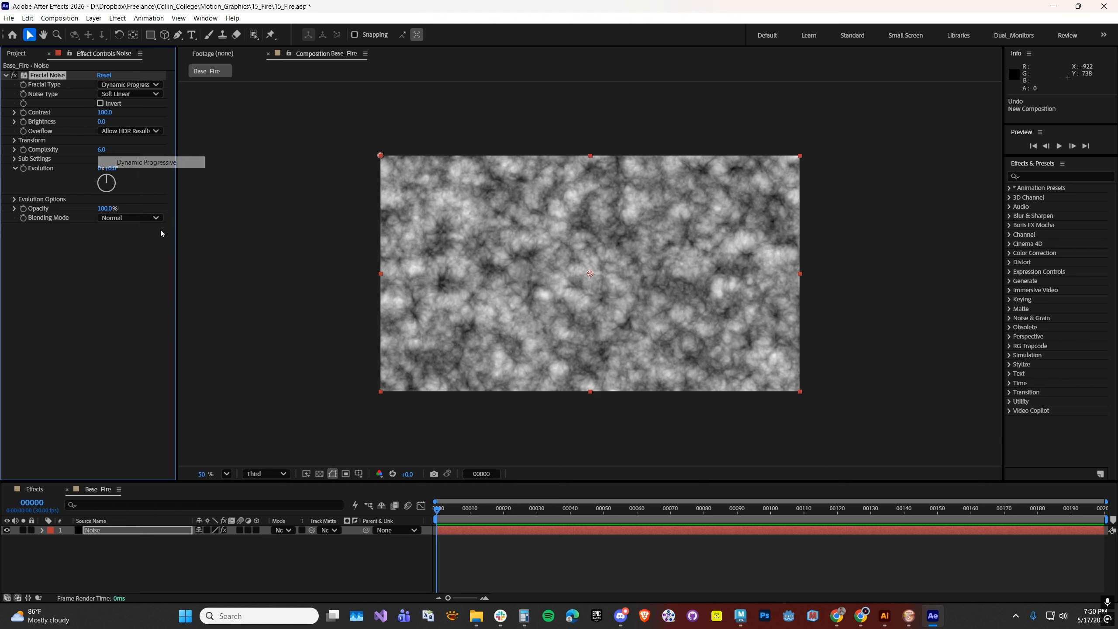
{"action": "left_click", "coordinate": [127, 94]}
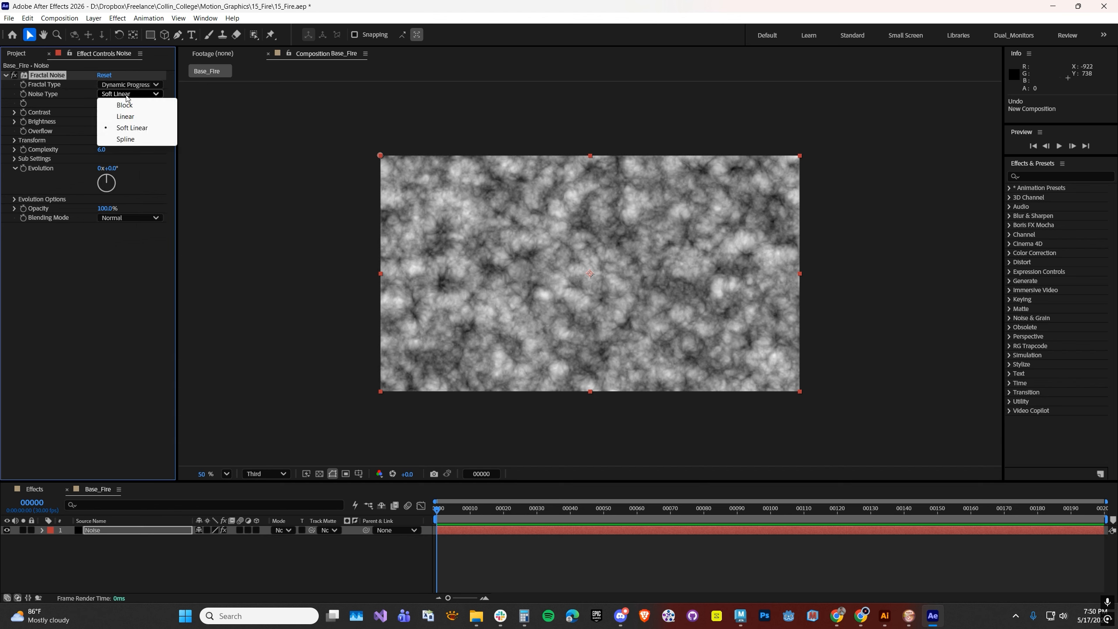
{"action": "left_click", "coordinate": [129, 128]}
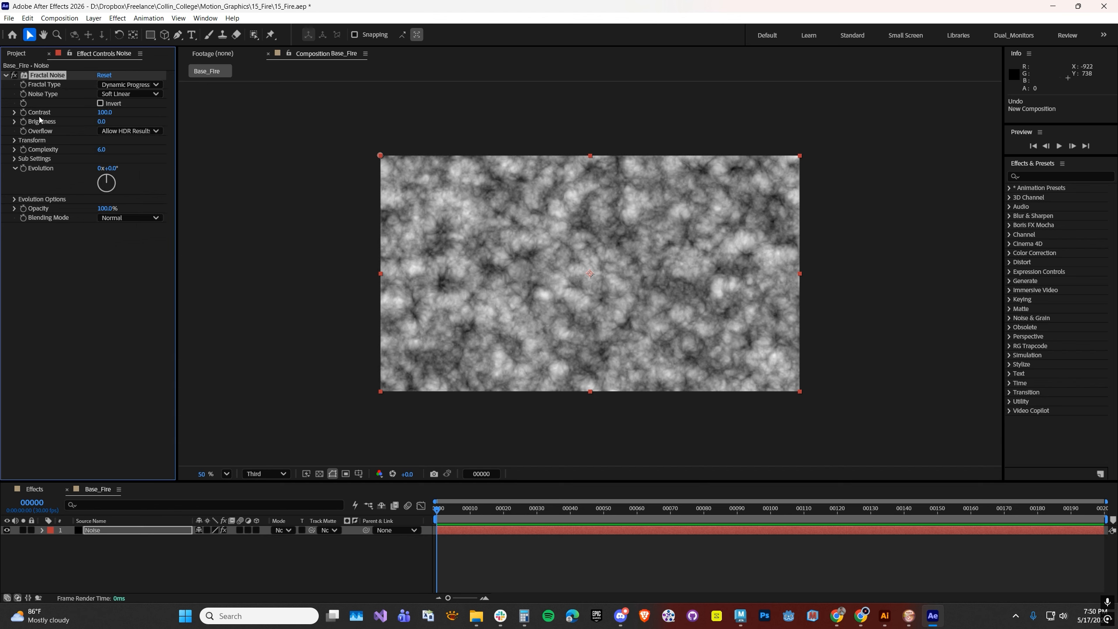
Set the Fractal Noise contrast to 150.
{"action": "left_click", "coordinate": [14, 113]}
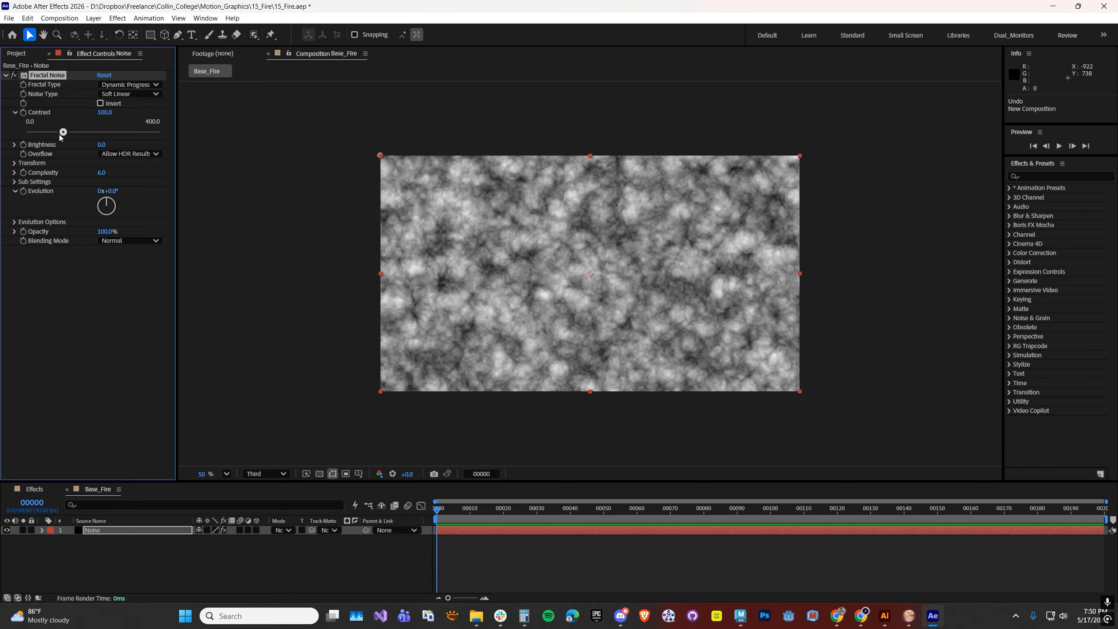
{"action": "left_click", "coordinate": [104, 113]}
{"action": "type", "text": "050"}
{"action": "key", "text": "Return"}
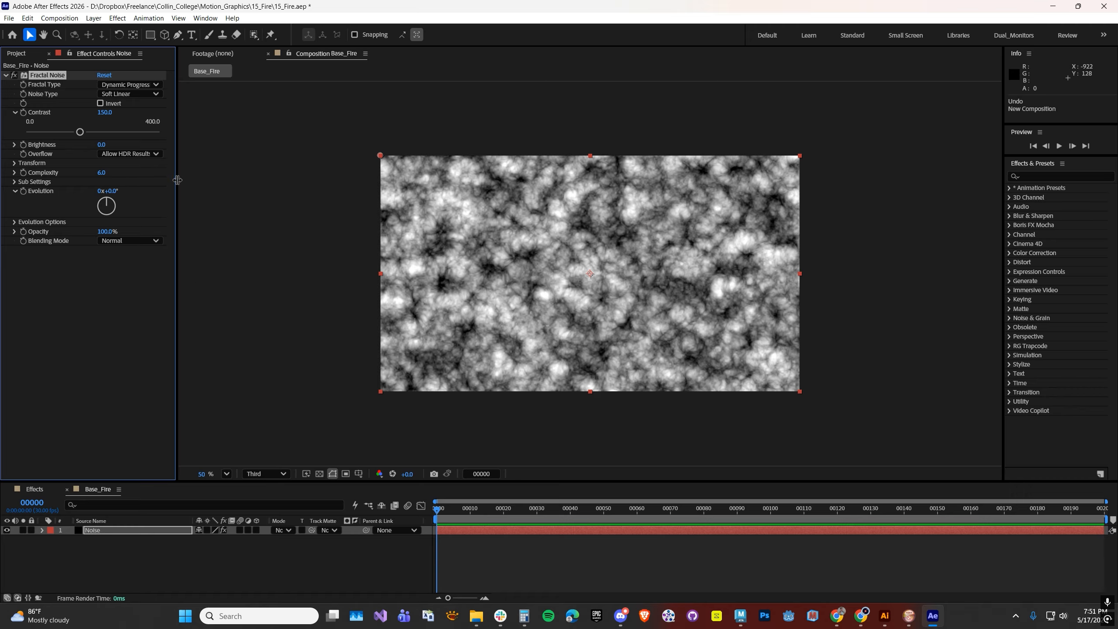
Turn off uniform scaling for the Fractal Noise and set its scale width to 150 and scale height to 180.
{"action": "left_click", "coordinate": [14, 163]}
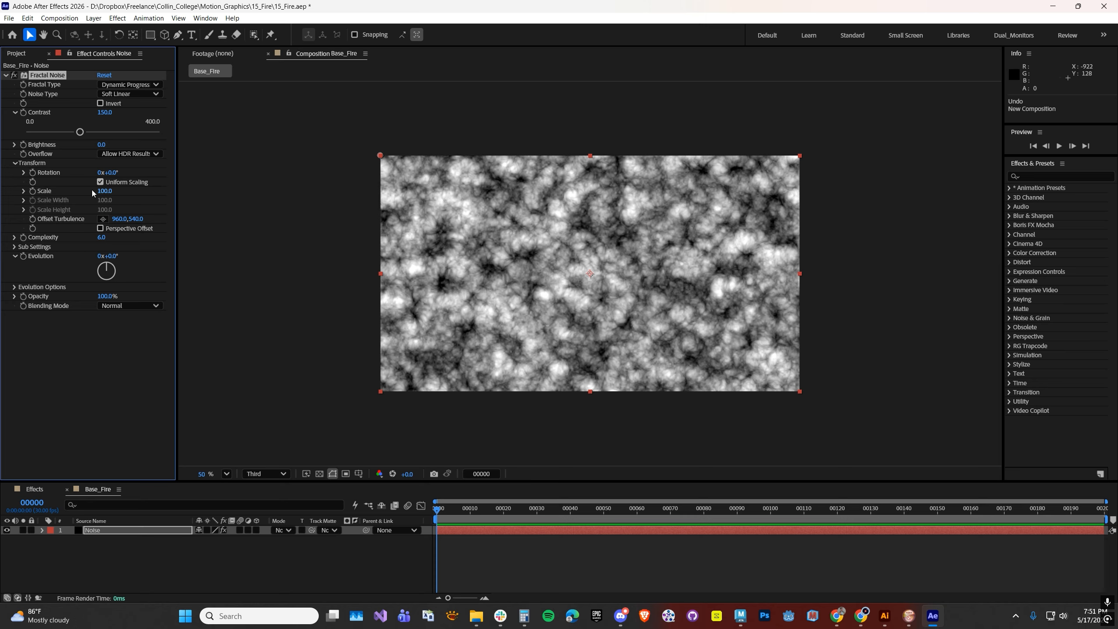
{"action": "left_click", "coordinate": [23, 191]}
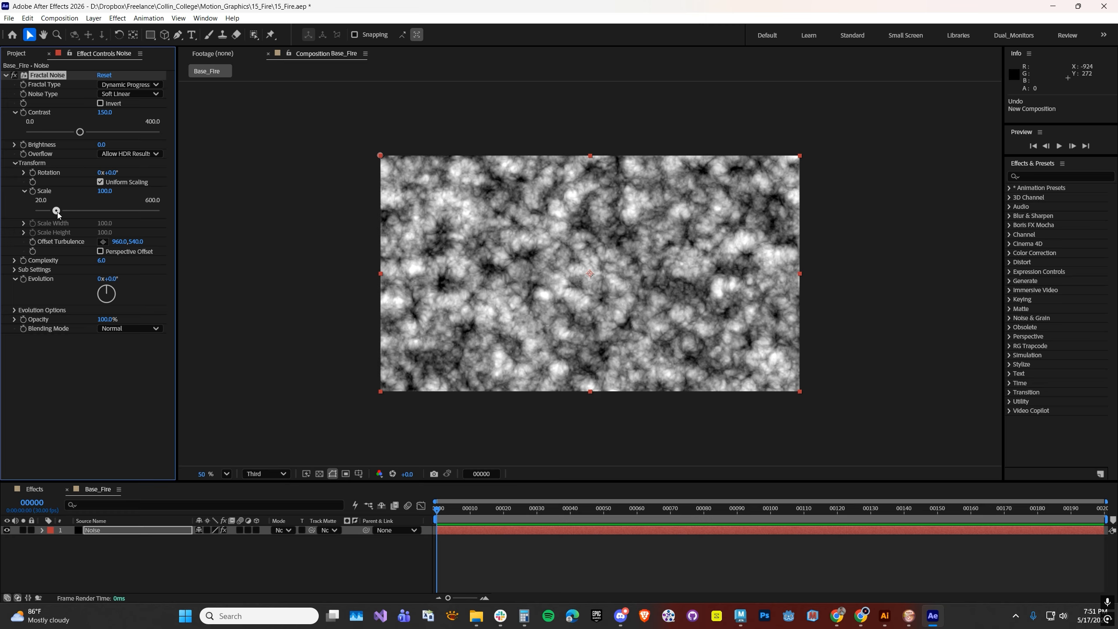
{"action": "left_click", "coordinate": [100, 182]}
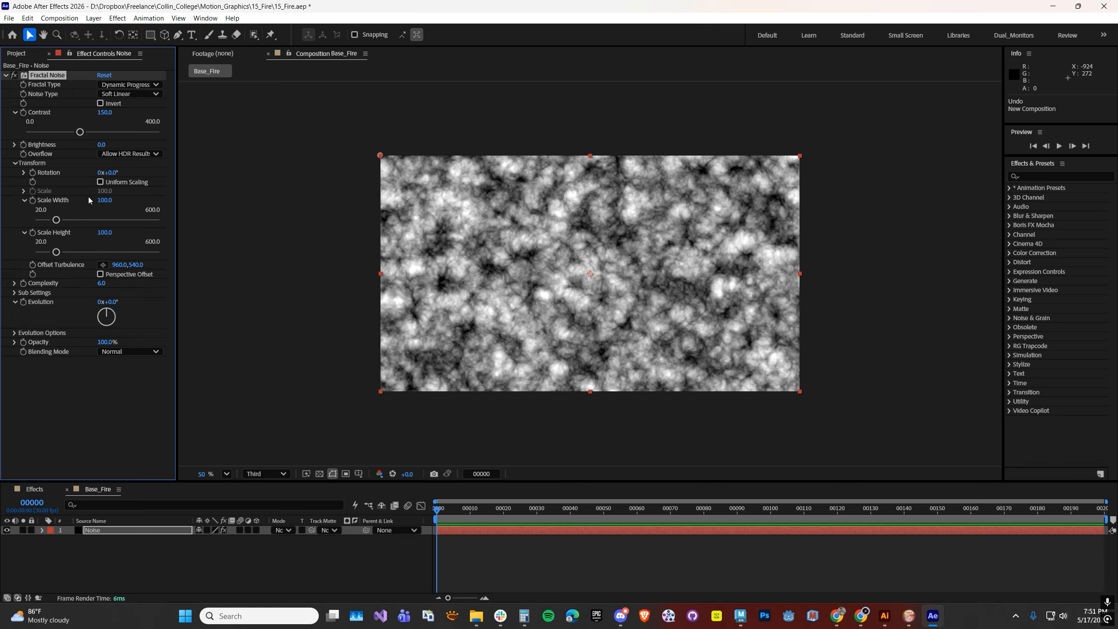
{"action": "left_click", "coordinate": [104, 201]}
{"action": "type", "text": "150"}
{"action": "key", "text": "Return"}
{"action": "left_click", "coordinate": [104, 232]}
{"action": "type", "text": "180"}
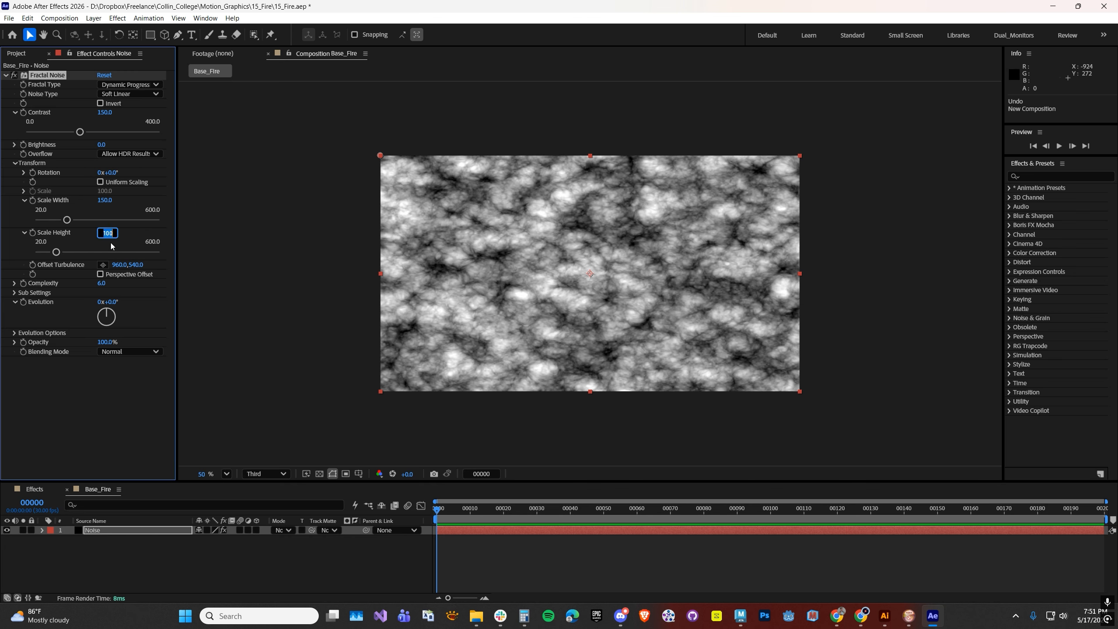
{"action": "key", "text": "Return"}
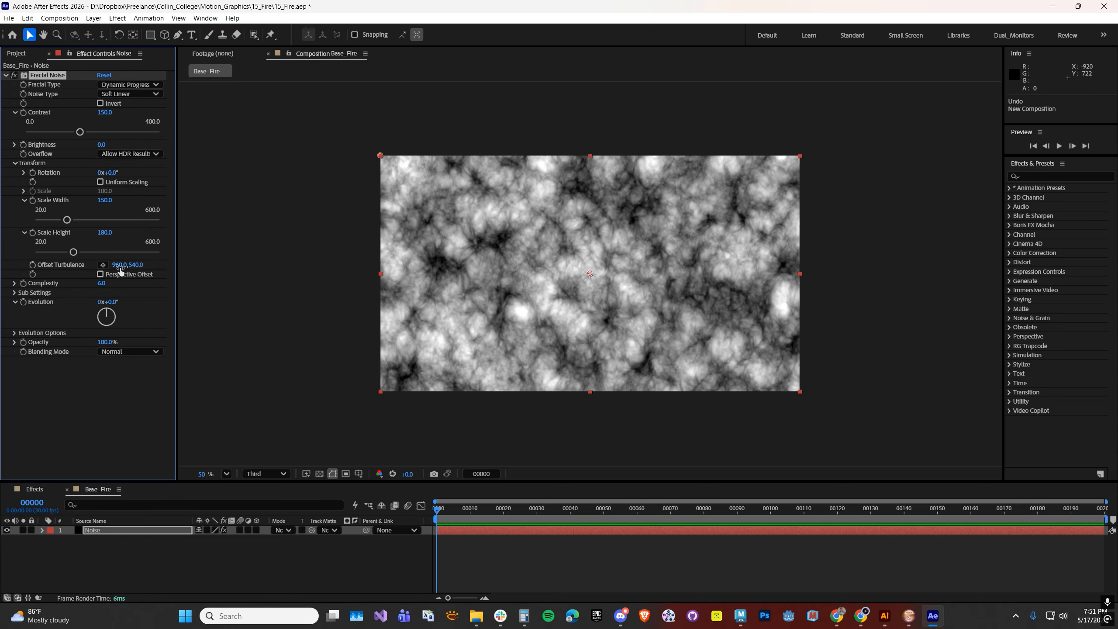
Set the Fractal Noise Offset Turbulence to 0, 0.
{"action": "left_click", "coordinate": [119, 264]}
{"action": "type", "text": "0"}
{"action": "key", "text": "Return"}
{"action": "left_click", "coordinate": [130, 265]}
{"action": "type", "text": "0"}
{"action": "key", "text": "Return"}
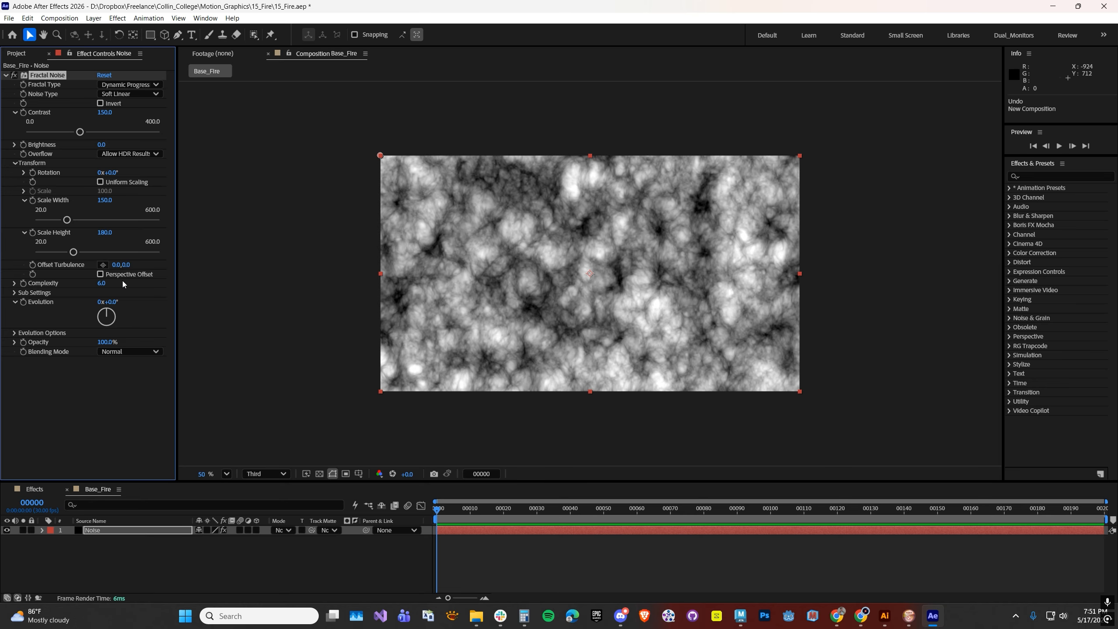
Keyframe the Fractal Noise Evolution from 0 at frame 0 to 6 revolutions at frame 199.
{"action": "left_click", "coordinate": [23, 303]}
{"action": "left_click_drag", "start_coordinate": [108, 301], "coordinate": [255, 296]}
{"action": "key", "text": "ctrl+z"}
{"action": "left_click_drag", "start_coordinate": [438, 510], "coordinate": [1106, 512]}
{"action": "left_click", "coordinate": [99, 302]}
{"action": "type", "text": "6"}
{"action": "key", "text": "Return"}
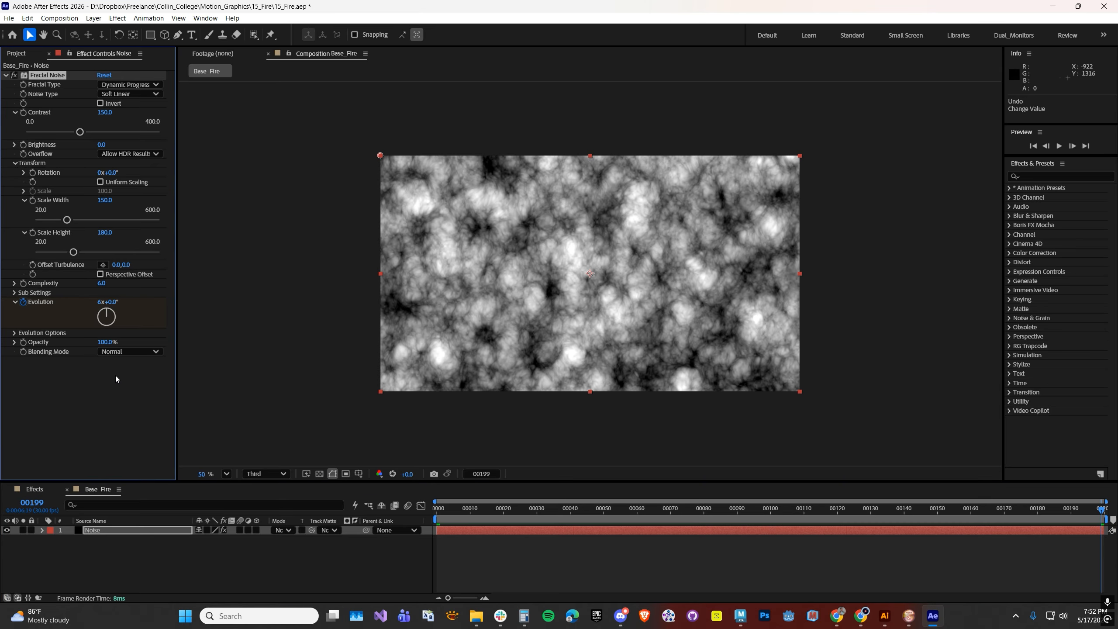
Keyframe Offset Turbulence from 0, 0 at frame 0 to 500, -1500 at frame 199, and scrub through the motion.
{"action": "mouse_move", "coordinate": [448, 513]}
{"action": "left_mouse_down"}
{"action": "mouse_move", "coordinate": [709, 493]}
{"action": "mouse_move", "coordinate": [839, 504]}
{"action": "mouse_move", "coordinate": [436, 511]}
{"action": "left_mouse_up"}
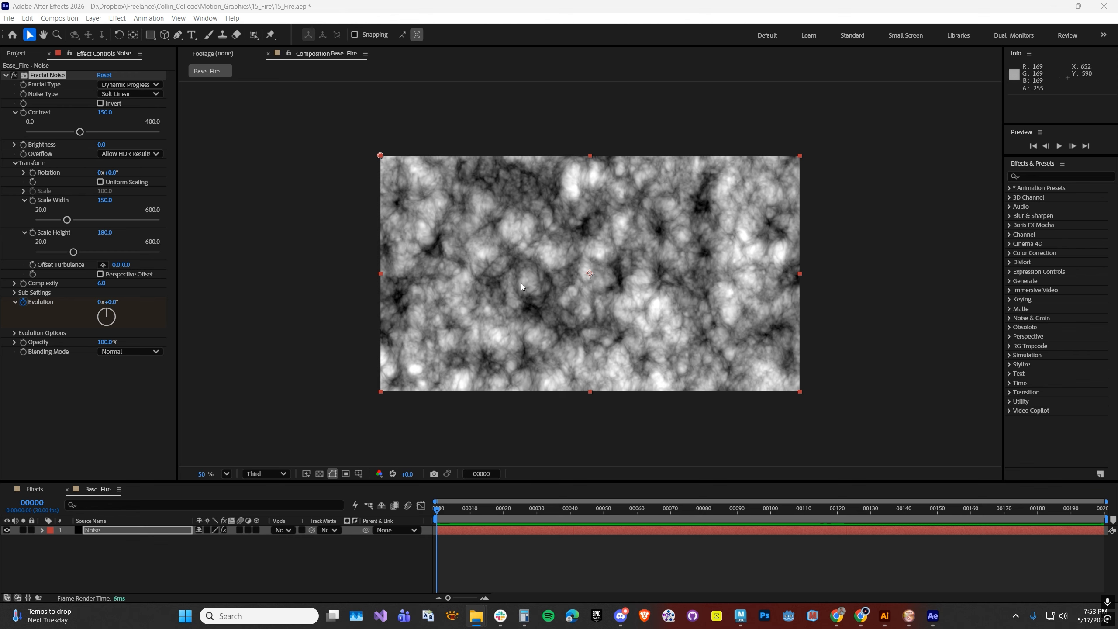
{"action": "left_click", "coordinate": [33, 265]}
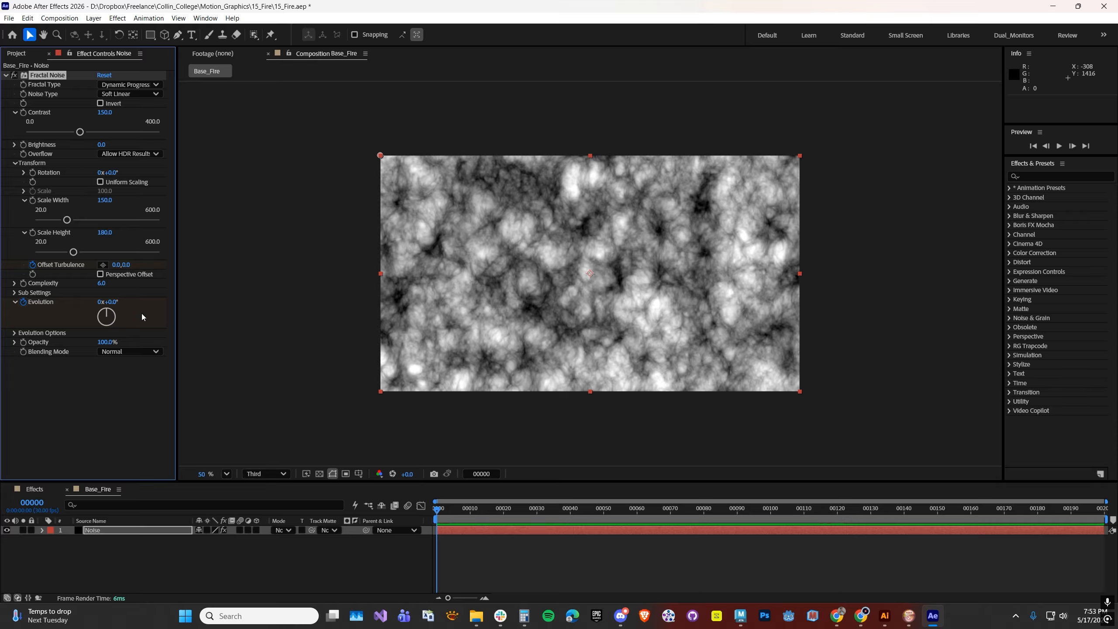
{"action": "left_click_drag", "start_coordinate": [461, 511], "coordinate": [1102, 510]}
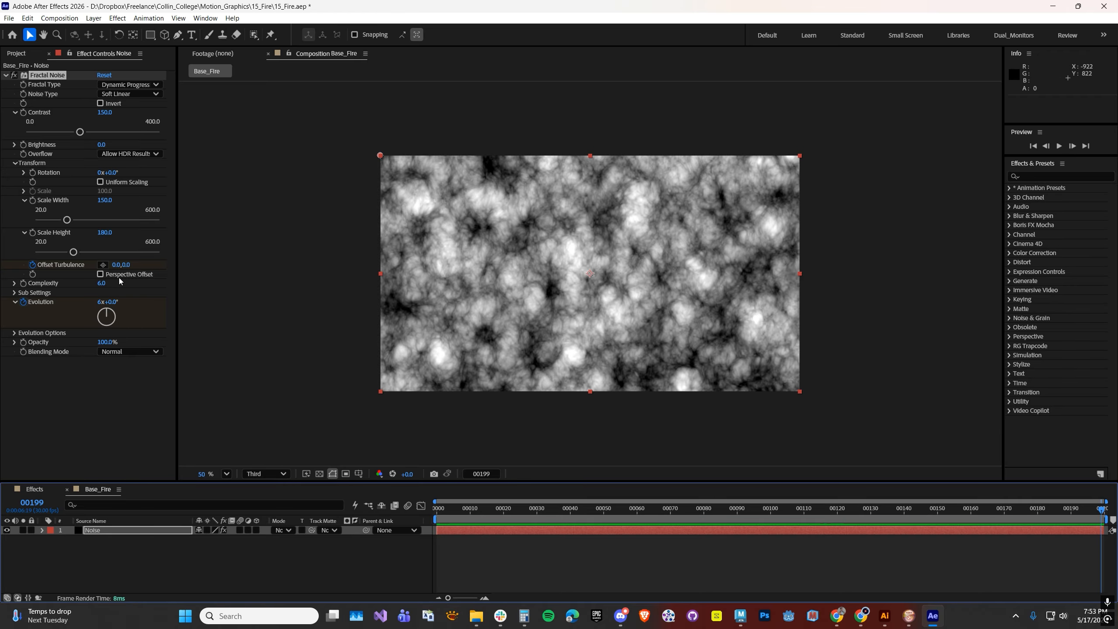
{"action": "left_click", "coordinate": [116, 265]}
{"action": "type", "text": "500"}
{"action": "key", "text": "Return"}
{"action": "left_click_drag", "start_coordinate": [120, 268], "coordinate": [123, 265]}
{"action": "key", "text": "ctrl+z"}
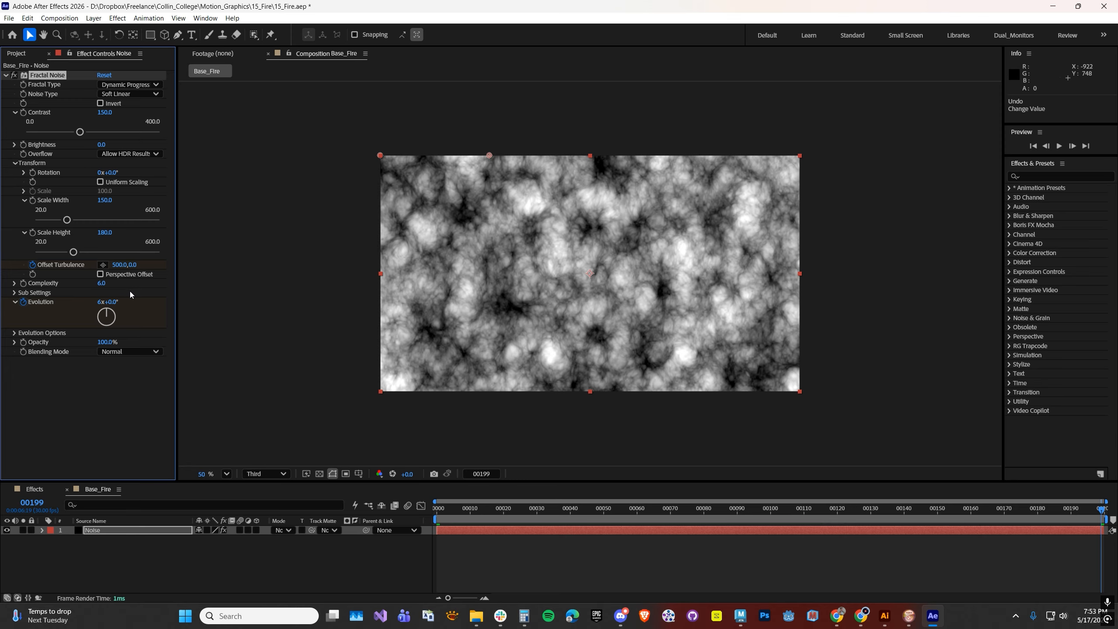
{"action": "left_click", "coordinate": [137, 265]}
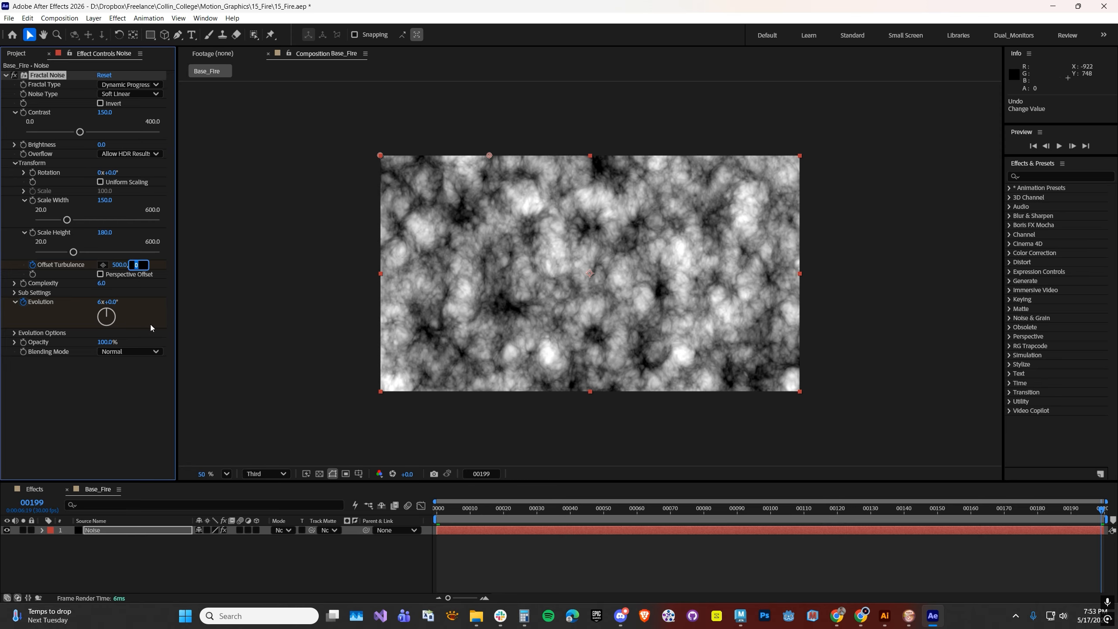
{"action": "type", "text": "-1500"}
{"action": "key", "text": "Return"}
{"action": "left_click_drag", "start_coordinate": [439, 508], "coordinate": [710, 491]}
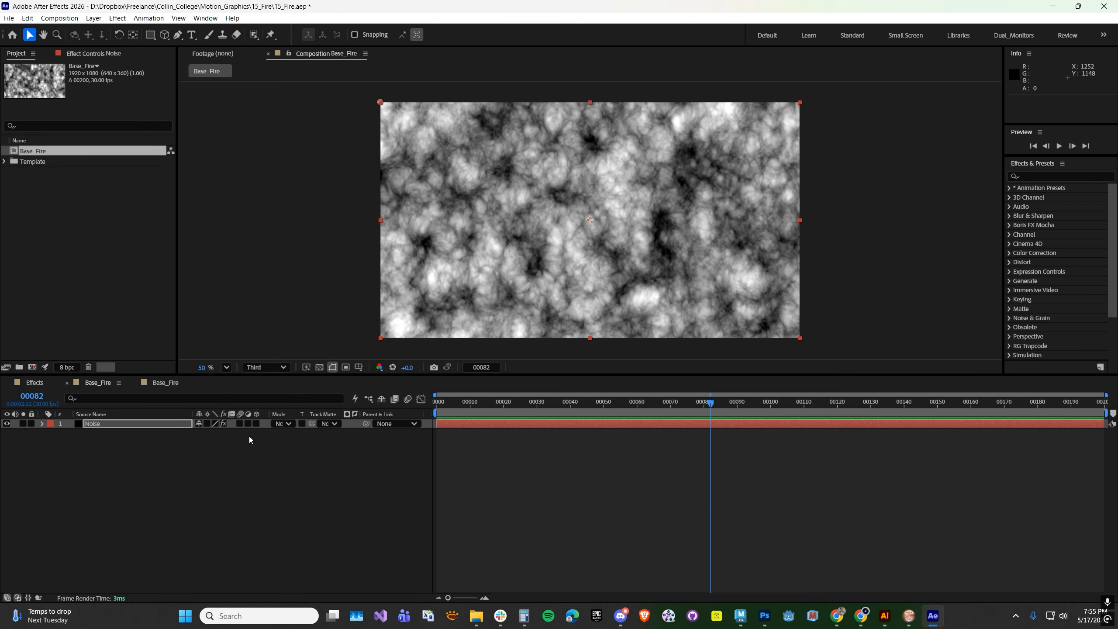
Create a 1920x1080, 200-frame composition named Fire and place the new Base_Fire composition in it as a layer.
{"action": "left_click", "coordinate": [33, 368]}
{"action": "type", "text": "Fire"}
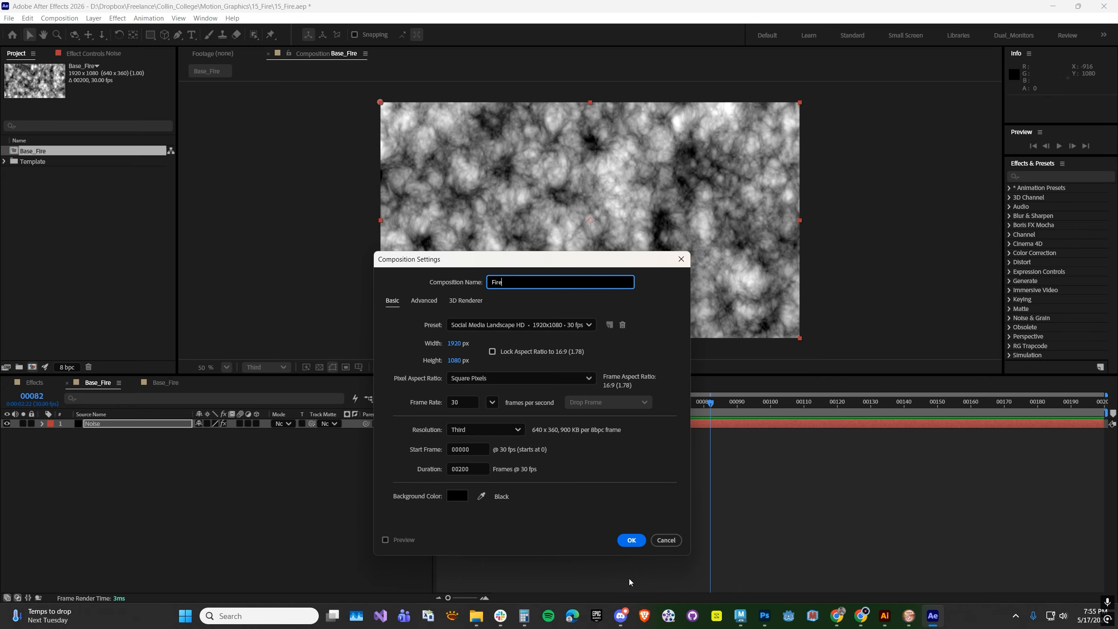
{"action": "left_click", "coordinate": [631, 540]}
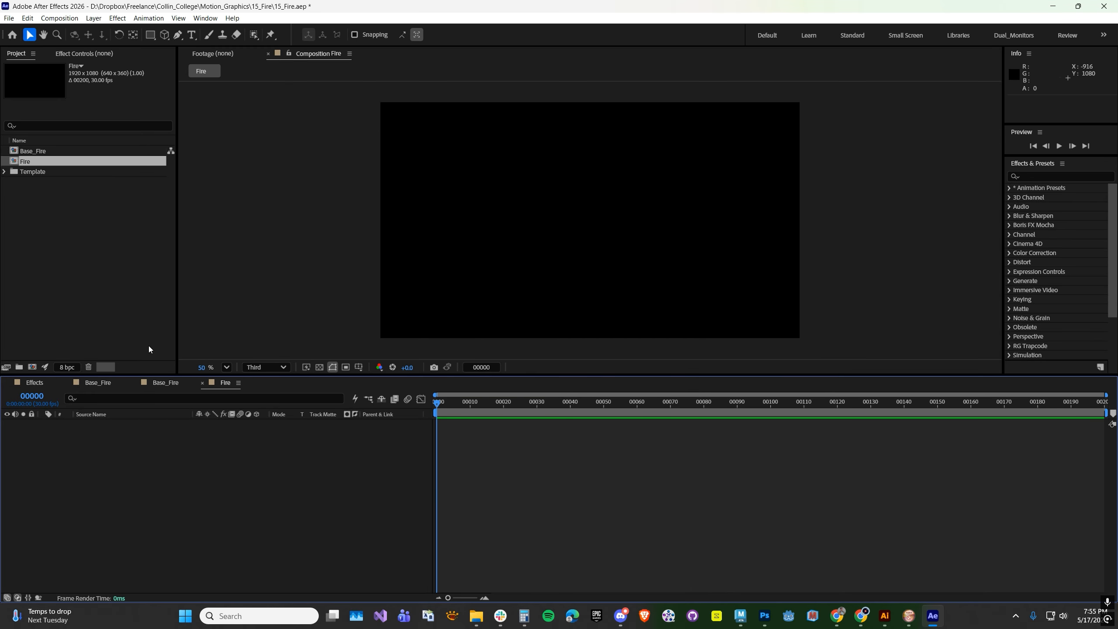
{"action": "left_click_drag", "start_coordinate": [29, 152], "coordinate": [27, 160]}
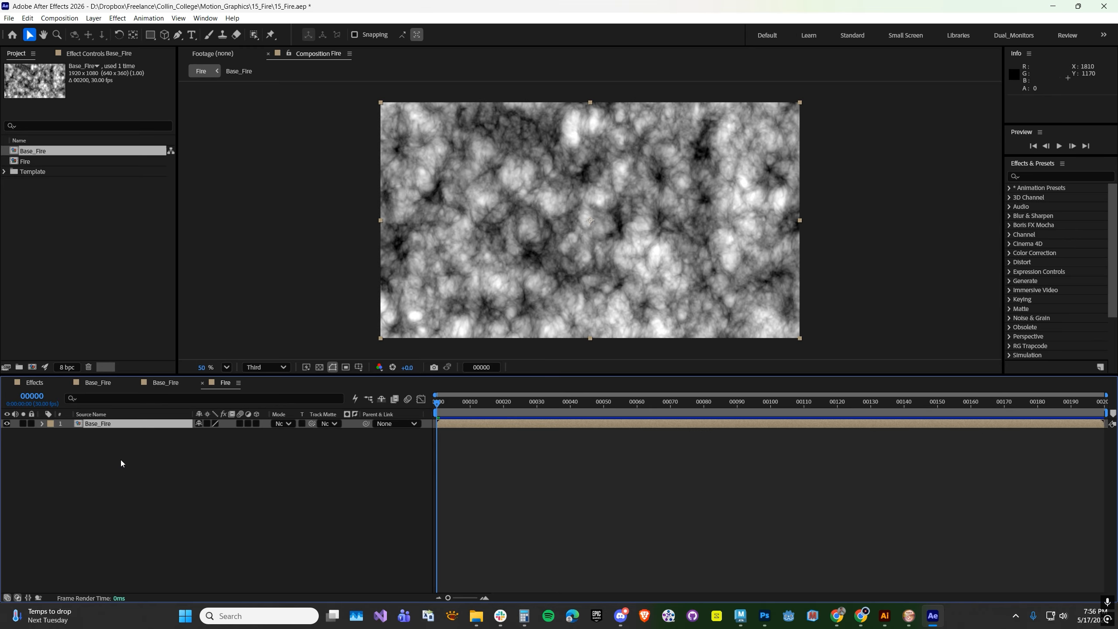
Draw a black rectangle as a separate shape layer, about 3032 by 1476 px, covering the upper three quarters of the Fire frame.
{"action": "key", "text": "comma"}
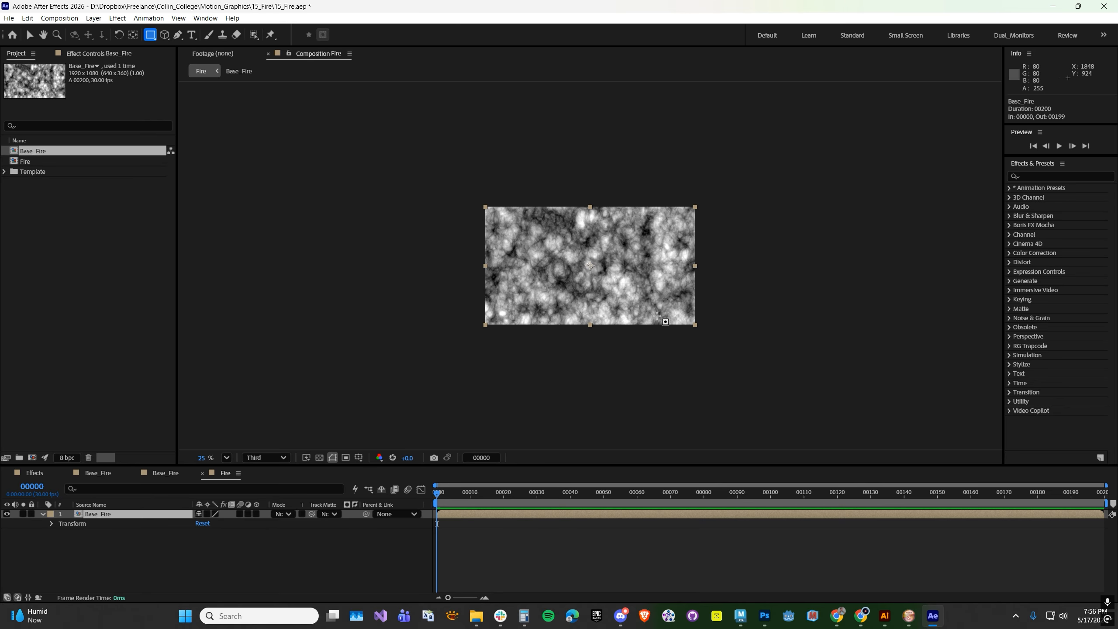
{"action": "left_click", "coordinate": [71, 552]}
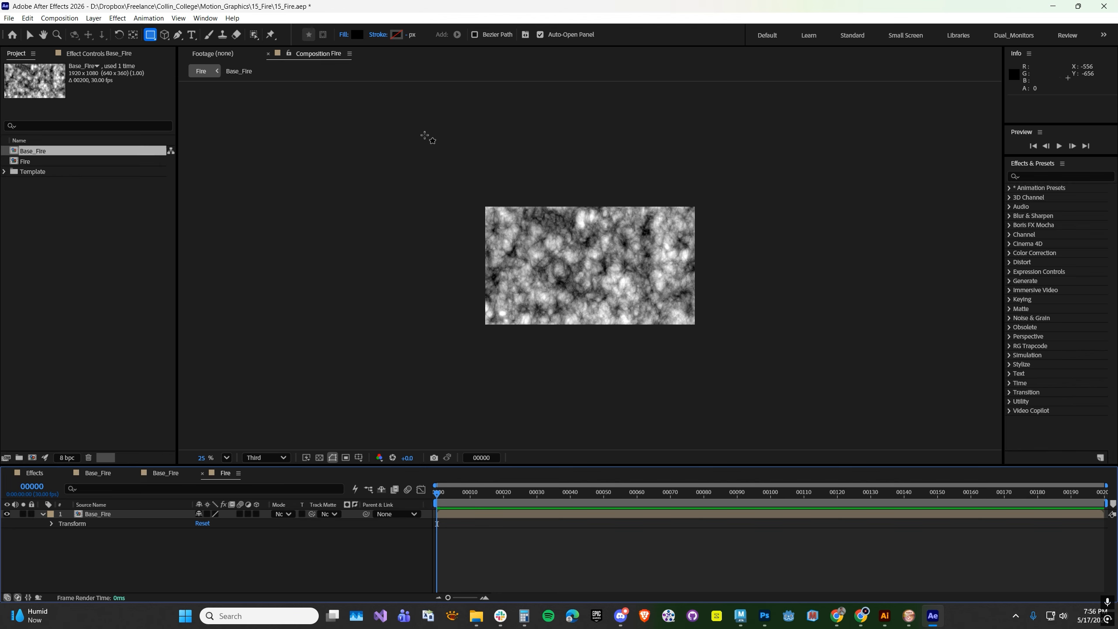
{"action": "mouse_move", "coordinate": [425, 136]}
{"action": "left_mouse_down"}
{"action": "mouse_move", "coordinate": [501, 200]}
{"action": "mouse_move", "coordinate": [774, 296]}
{"action": "mouse_move", "coordinate": [756, 297]}
{"action": "left_mouse_up"}
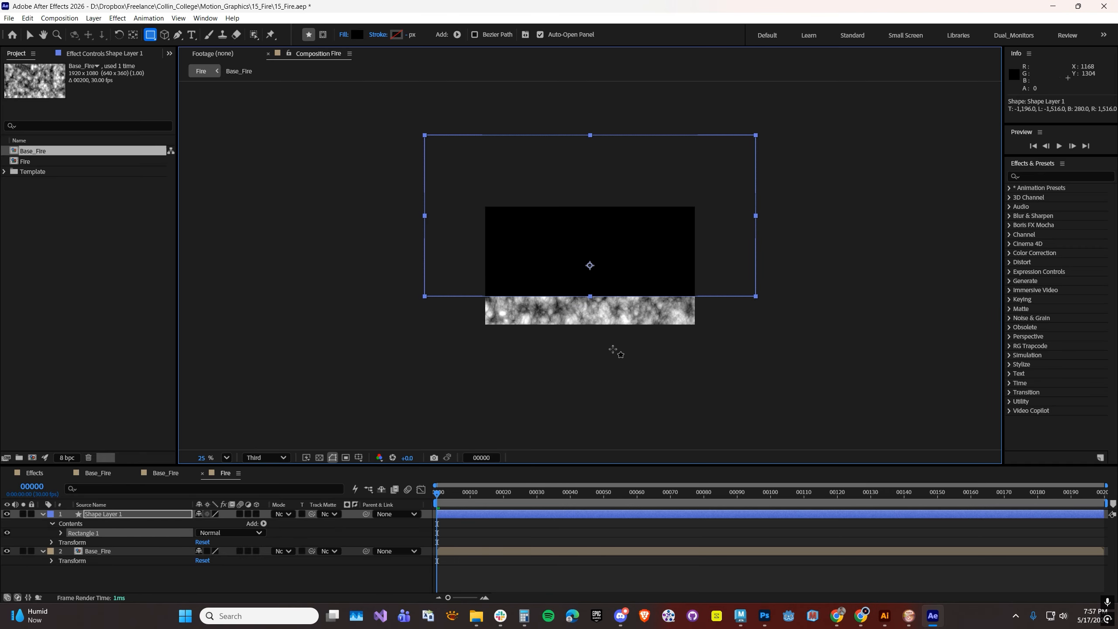
{"action": "key", "text": "period"}
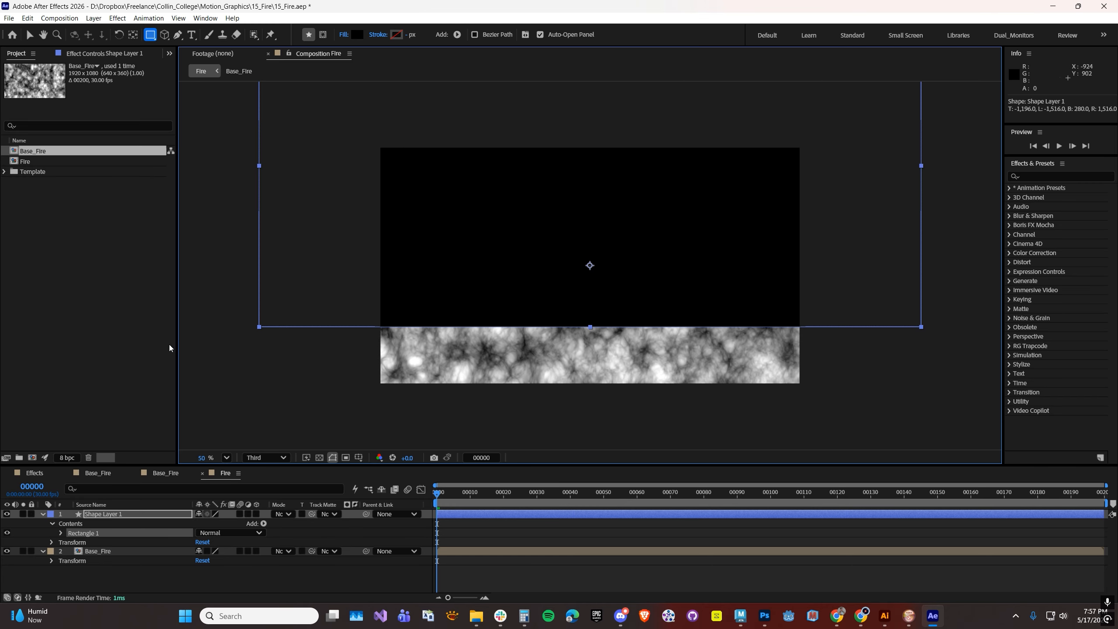
Apply a Gaussian Blur effect to the black rectangle's shape layer and close the floating Properties panel.
{"action": "left_click", "coordinate": [108, 53]}
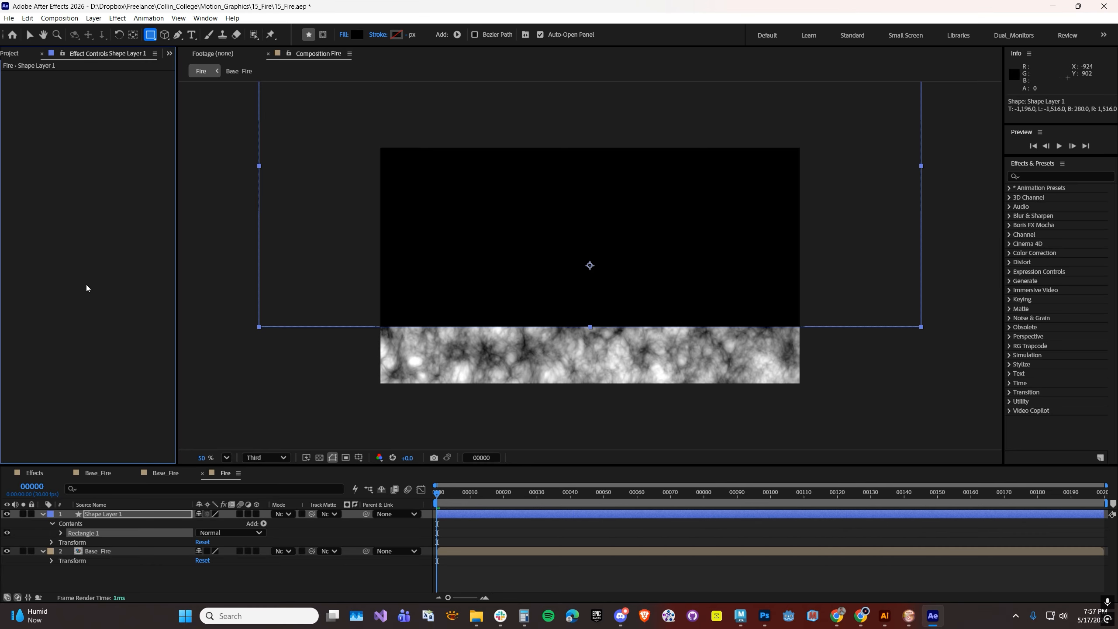
{"action": "left_click", "coordinate": [117, 18]}
{"action": "mouse_move", "coordinate": [131, 109]}
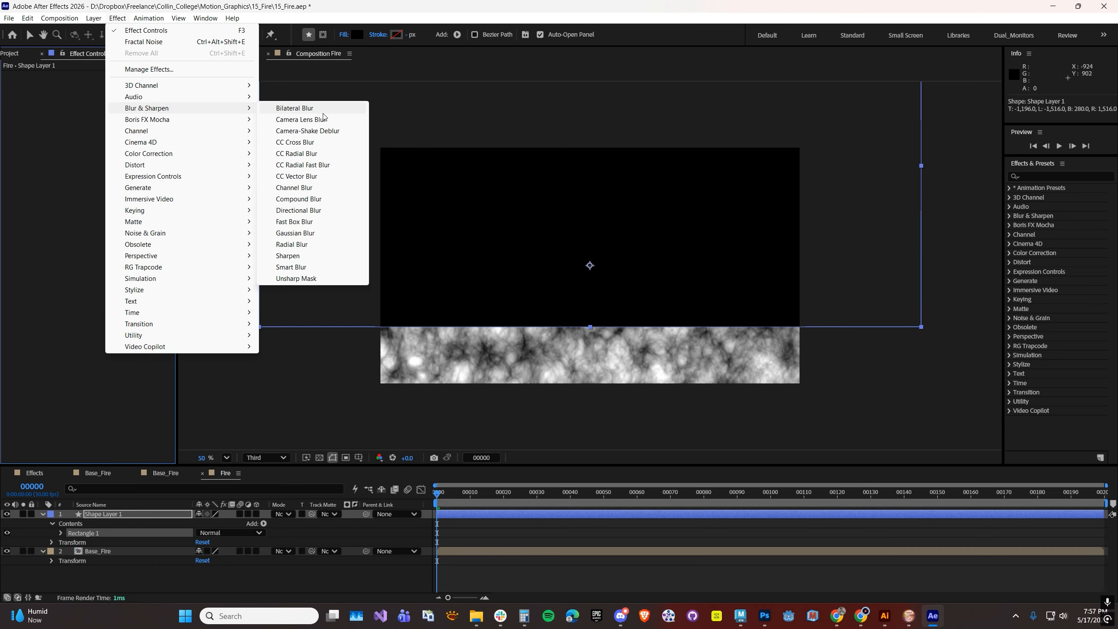
{"action": "left_click", "coordinate": [312, 233]}
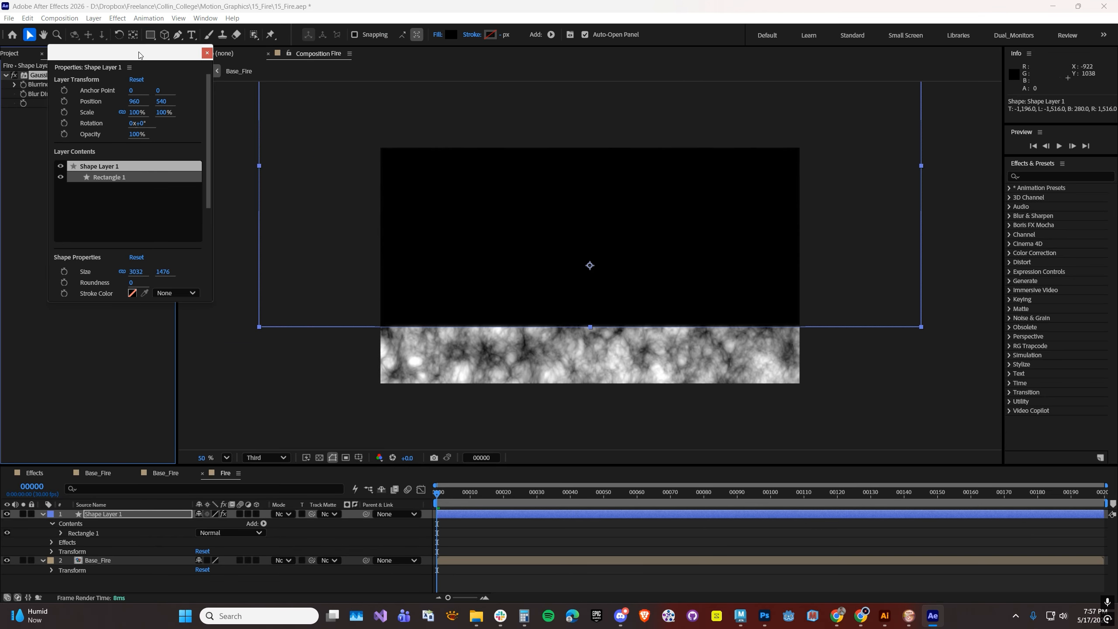
{"action": "left_click_drag", "start_coordinate": [176, 46], "coordinate": [267, 207]}
{"action": "left_click", "coordinate": [296, 206]}
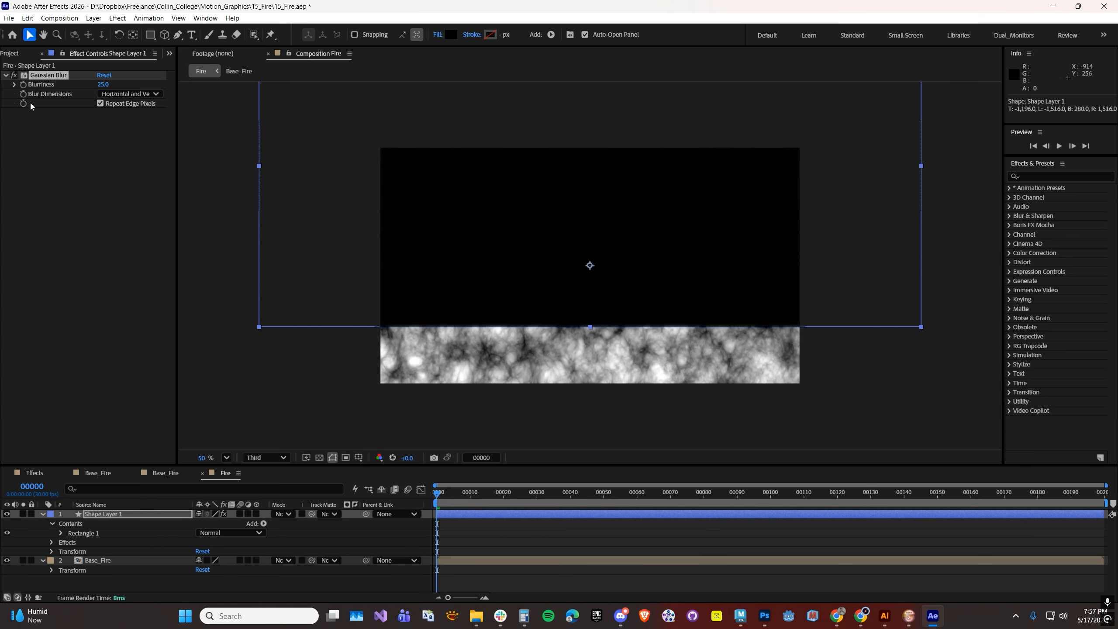
Turn off Repeat Edge Pixels in the Gaussian Blur and set its Blurriness to 115.
{"action": "left_click", "coordinate": [15, 84]}
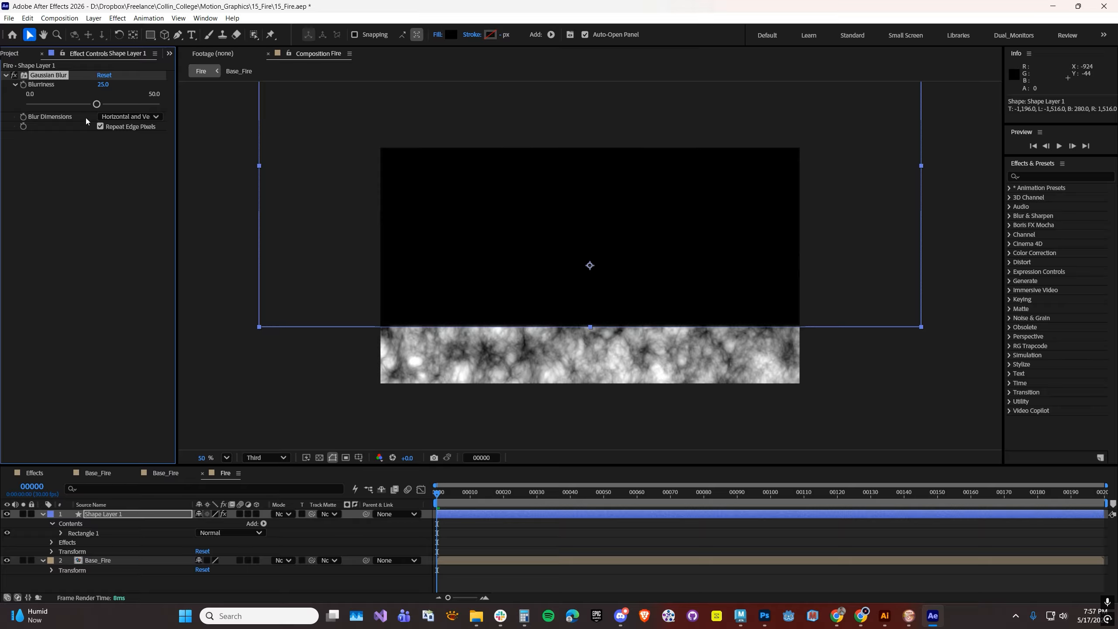
{"action": "left_click", "coordinate": [100, 127]}
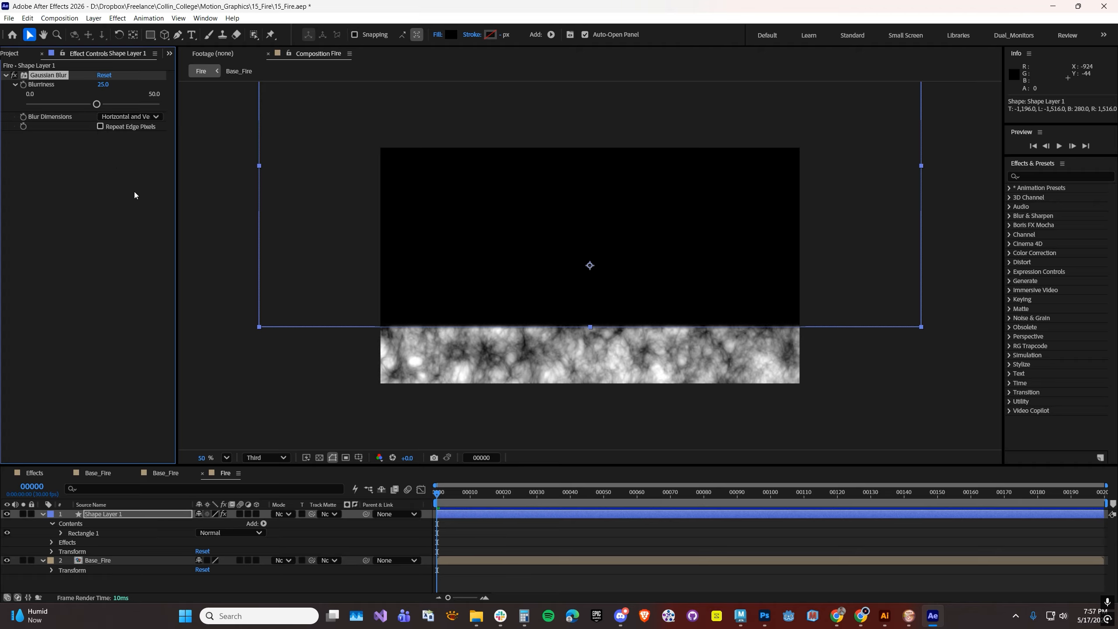
{"action": "left_click", "coordinate": [102, 84]}
{"action": "type", "text": "115"}
{"action": "key", "text": "Return"}
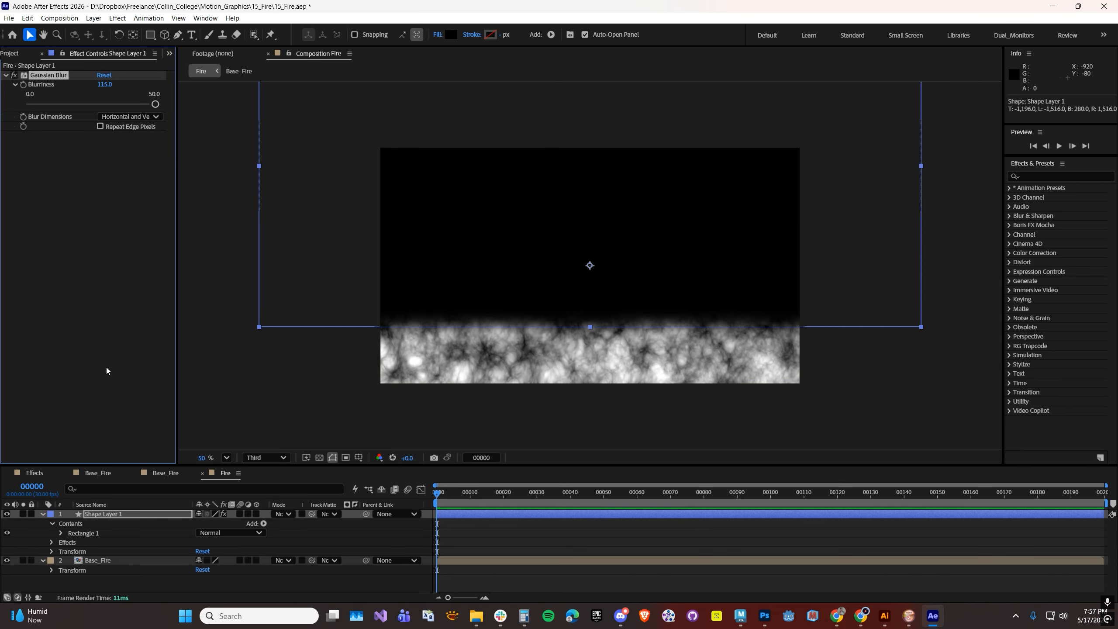
Add a Displacement Map effect to the shape layer, using Base_Fire as the displacement map layer.
{"action": "left_click", "coordinate": [116, 19]}
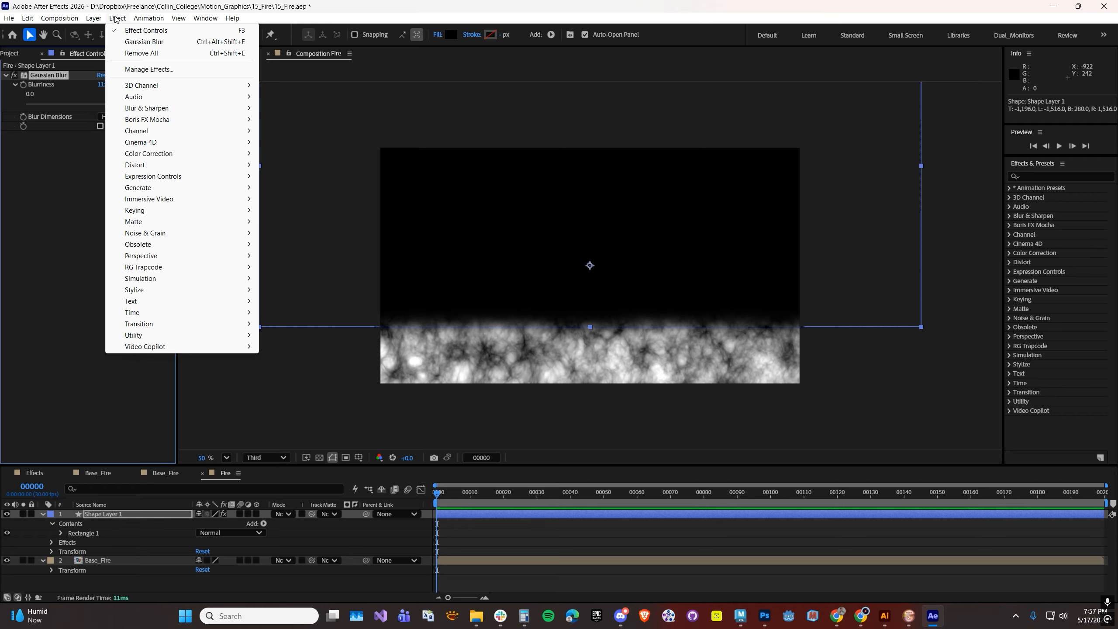
{"action": "mouse_move", "coordinate": [124, 165]}
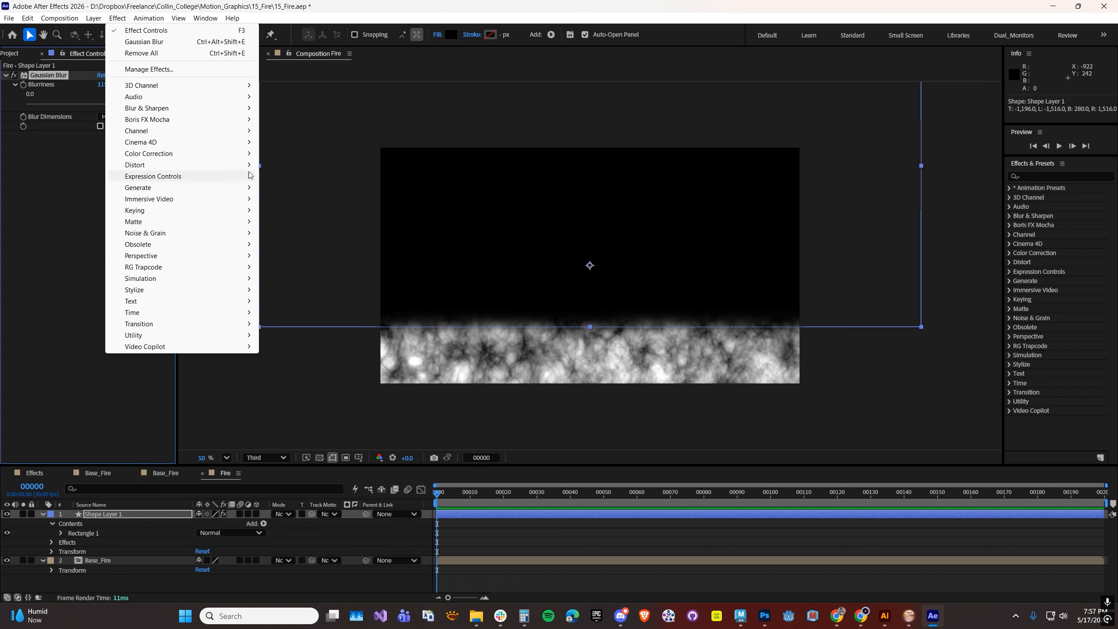
{"action": "mouse_move", "coordinate": [238, 164]}
{"action": "left_click", "coordinate": [308, 369]}
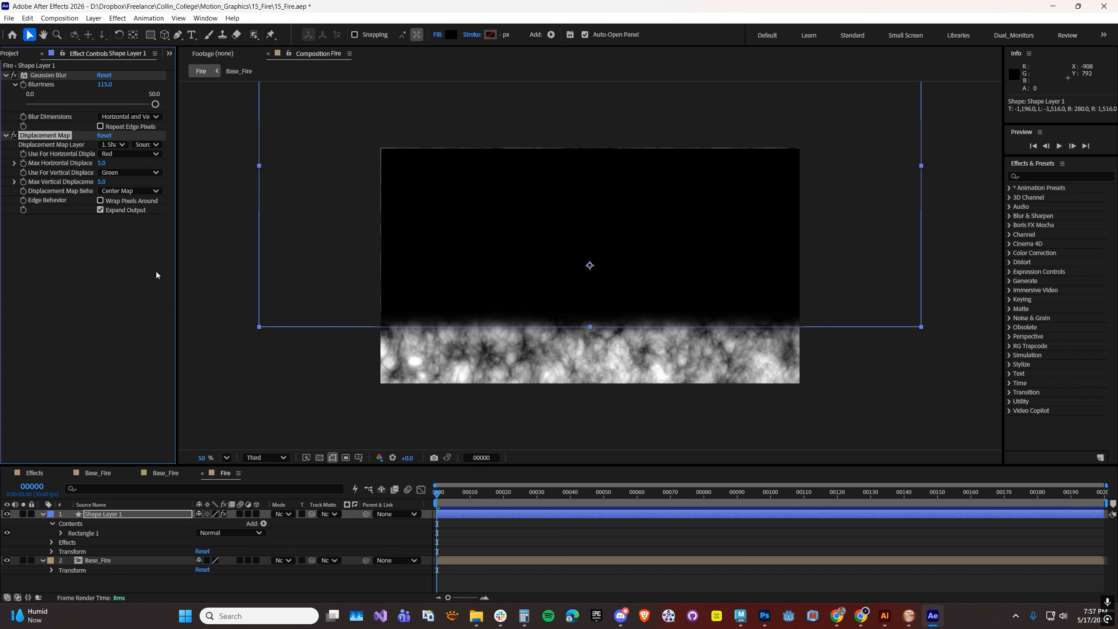
{"action": "left_click", "coordinate": [122, 145]}
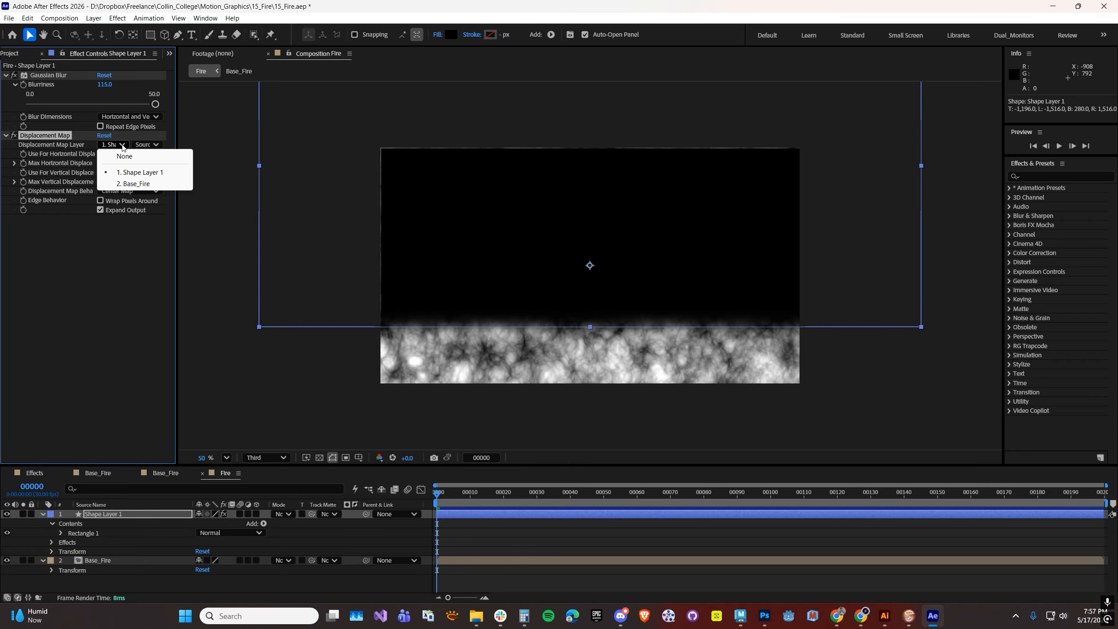
{"action": "left_click", "coordinate": [132, 182]}
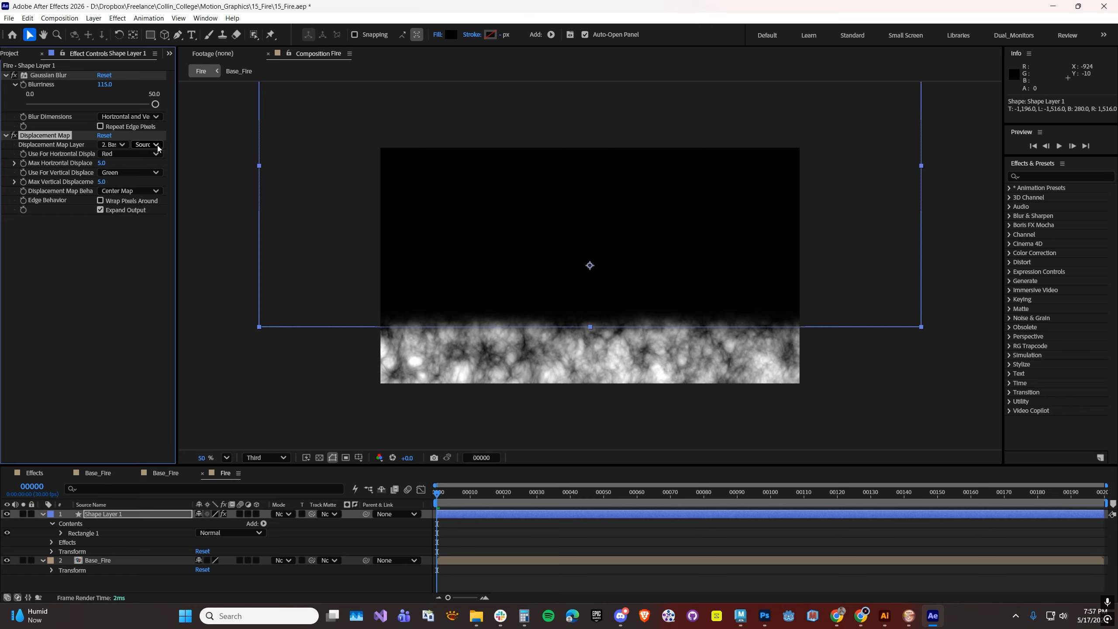
Set both the horizontal and vertical displacement sources of the Displacement Map to Luminance.
{"action": "left_click", "coordinate": [110, 155]}
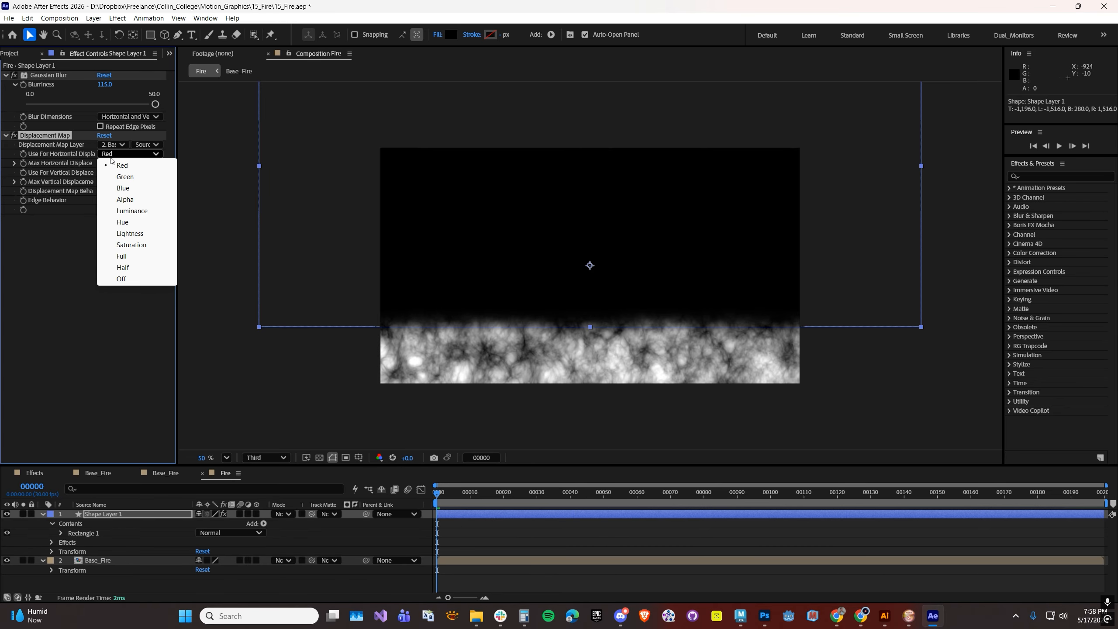
{"action": "left_click", "coordinate": [125, 211]}
{"action": "left_click", "coordinate": [115, 175]}
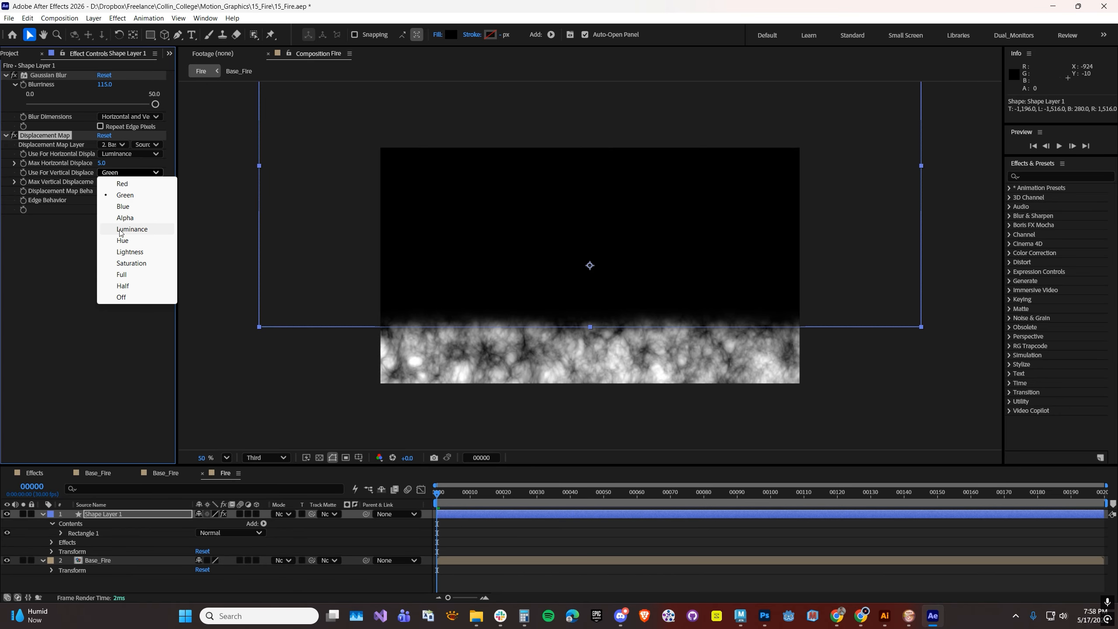
{"action": "left_click", "coordinate": [120, 230]}
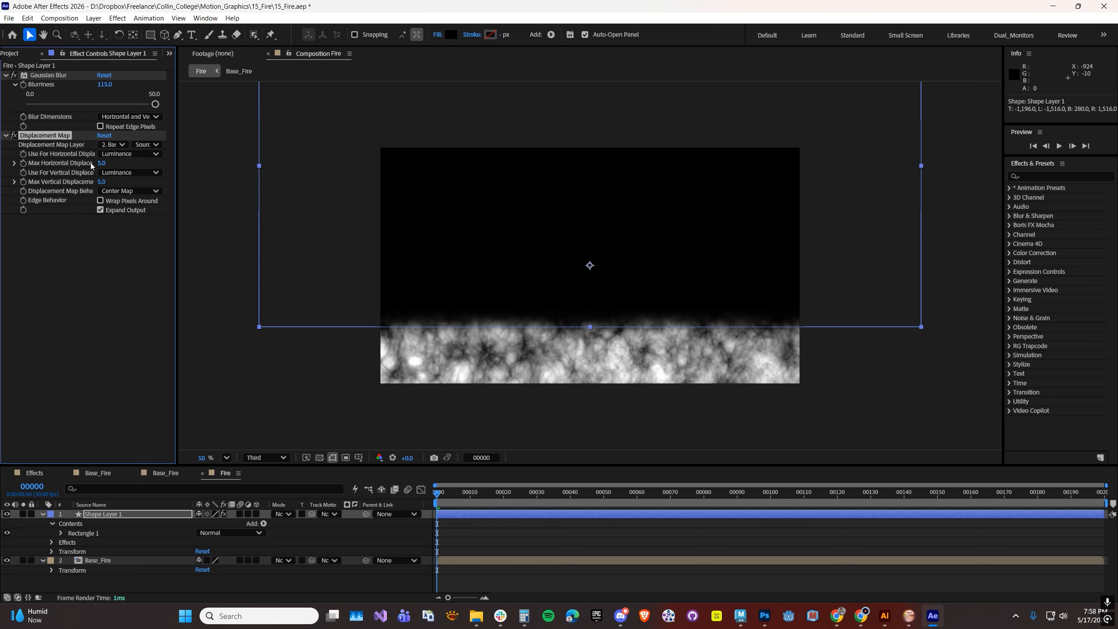
Set Max Horizontal Displacement to 100 and Max Vertical Displacement to 200.
{"action": "left_click_drag", "start_coordinate": [98, 165], "coordinate": [105, 187]}
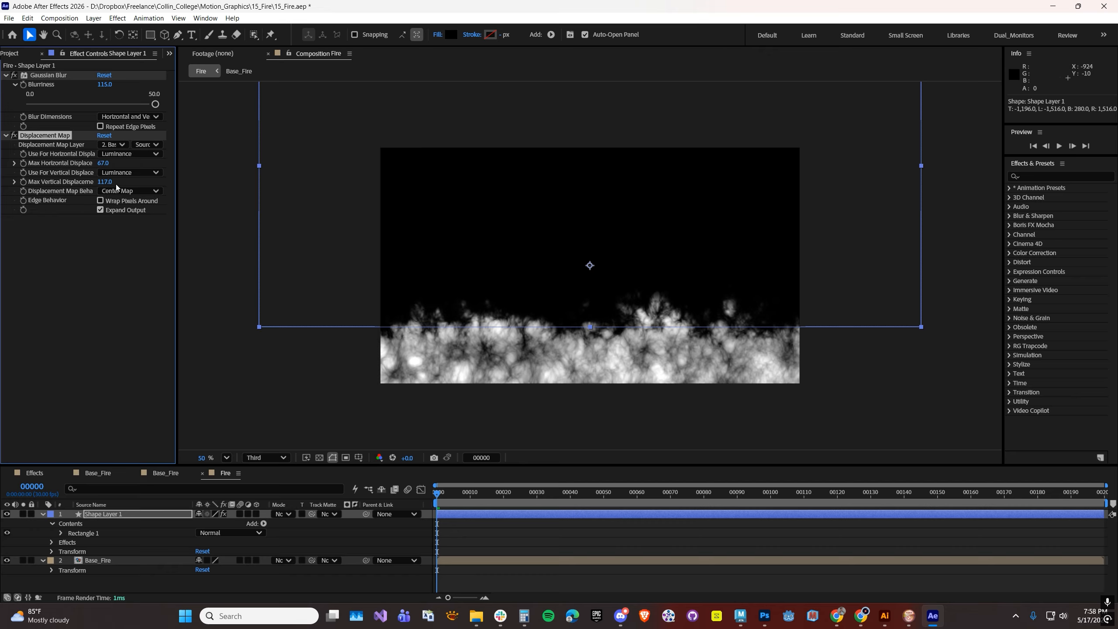
{"action": "left_click", "coordinate": [104, 163]}
{"action": "key", "text": "Return"}
{"action": "left_click", "coordinate": [106, 182]}
{"action": "type", "text": "200"}
{"action": "key", "text": "Return"}
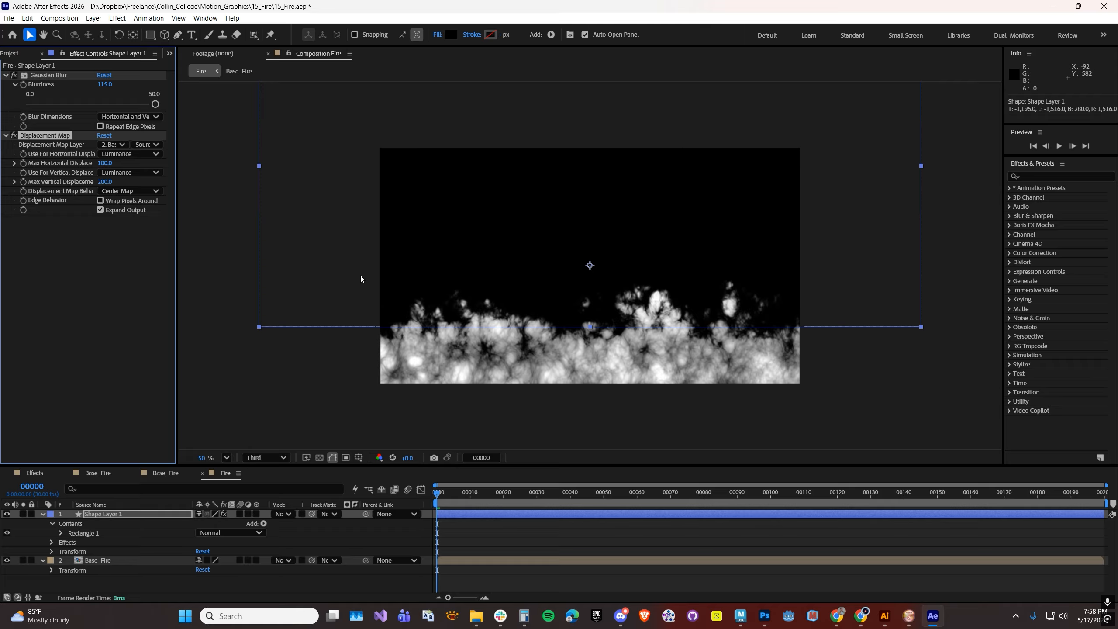
Try Max Vertical Displacement values such as 159 and 271 while scrubbing through the animation, and restore it to 200.
{"action": "left_click_drag", "start_coordinate": [450, 491], "coordinate": [666, 484]}
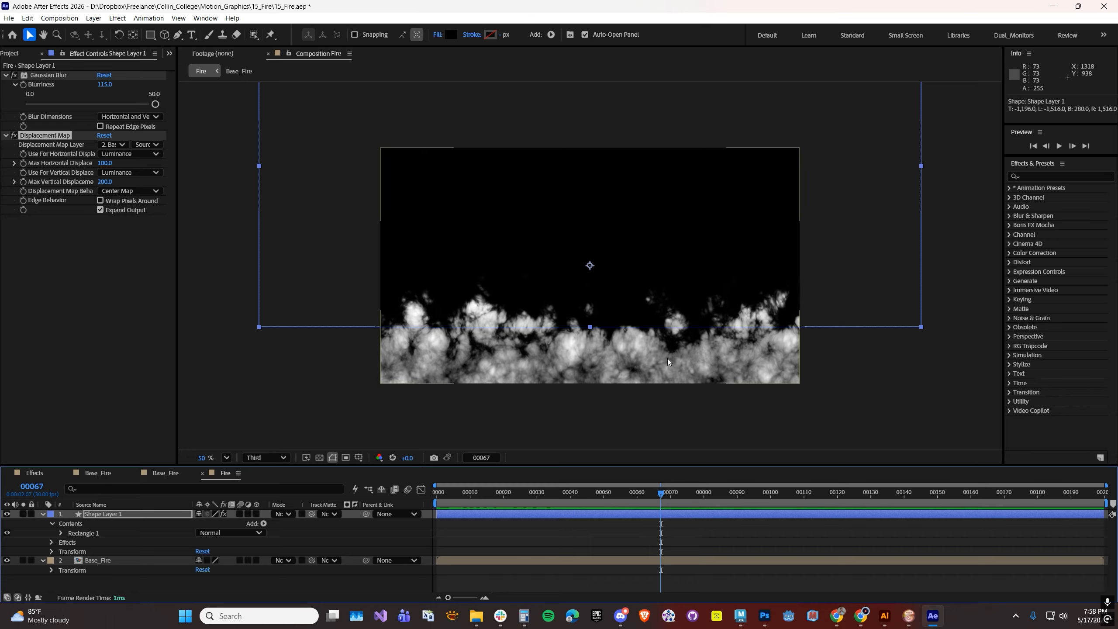
{"action": "left_click_drag", "start_coordinate": [102, 182], "coordinate": [73, 180]}
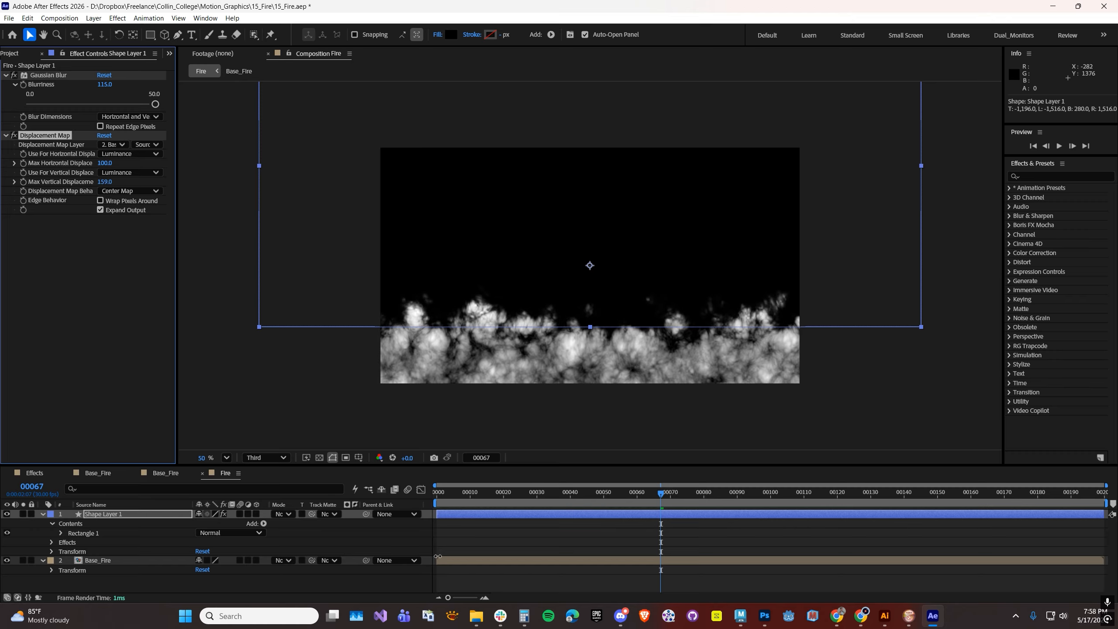
{"action": "left_click_drag", "start_coordinate": [480, 496], "coordinate": [557, 494]}
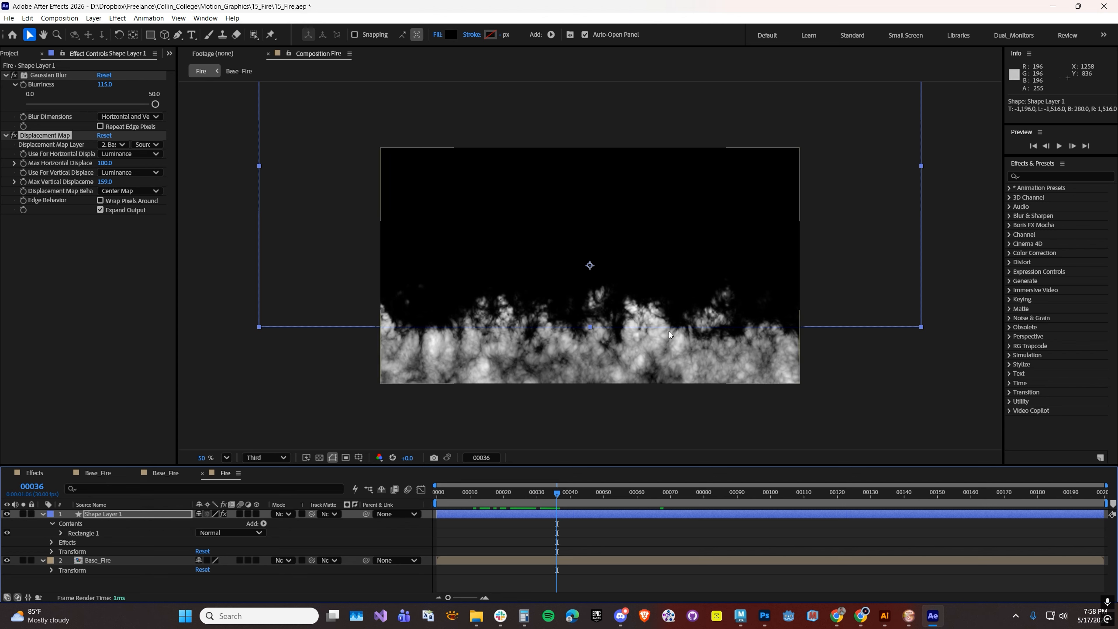
{"action": "left_click_drag", "start_coordinate": [104, 182], "coordinate": [154, 182]}
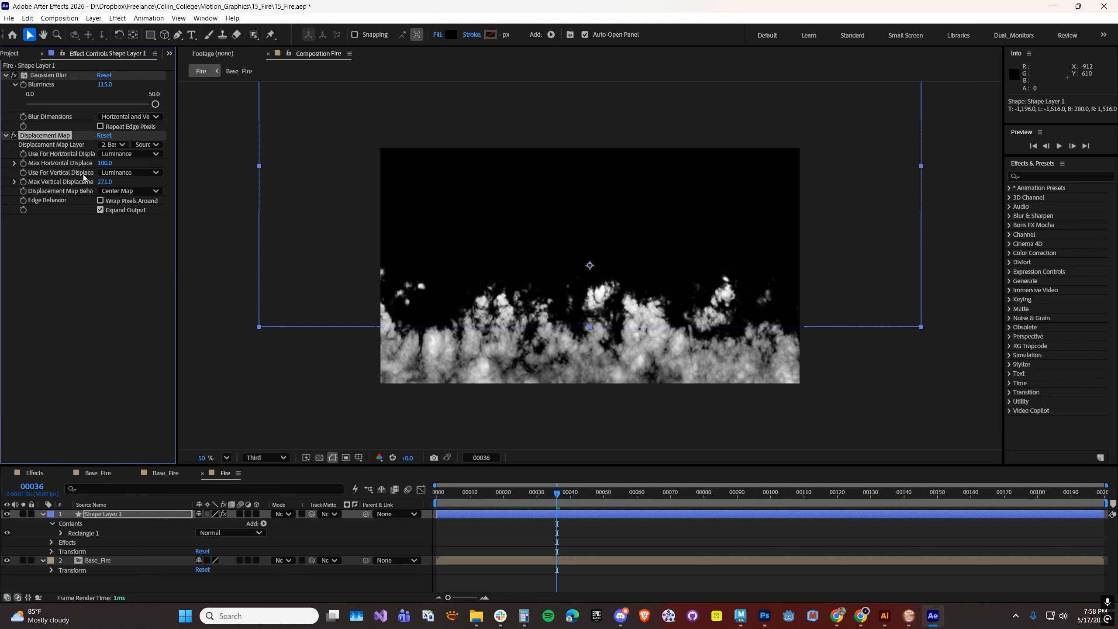
{"action": "left_click_drag", "start_coordinate": [106, 183], "coordinate": [94, 183]}
{"action": "left_click", "coordinate": [106, 182]}
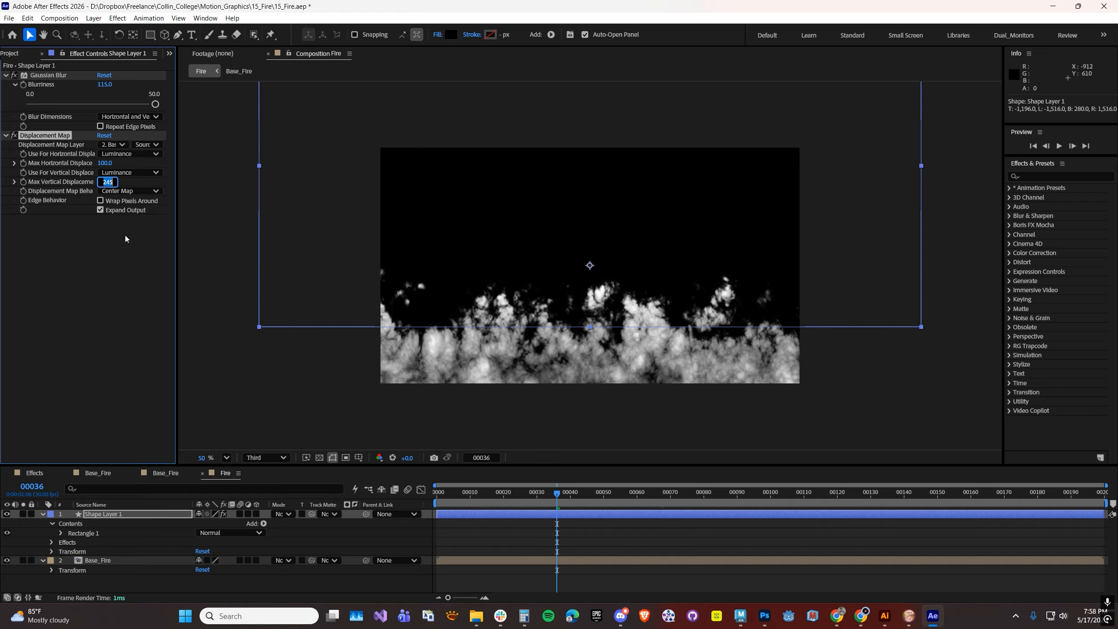
{"action": "type", "text": "200"}
{"action": "key", "text": "Return"}
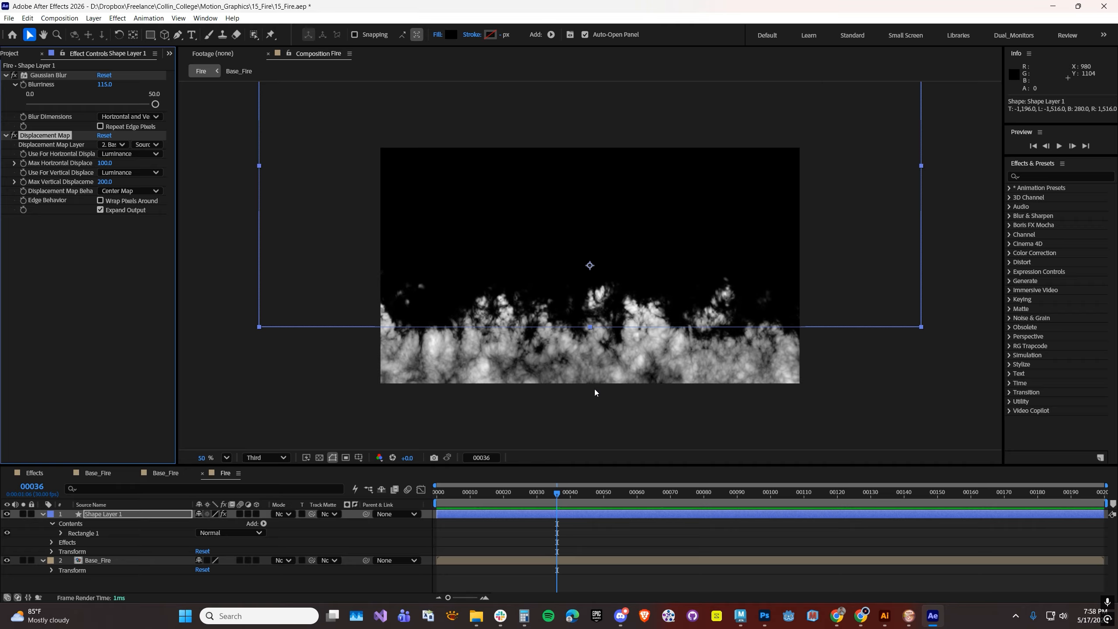
{"action": "left_click_drag", "start_coordinate": [557, 489], "coordinate": [603, 487]}
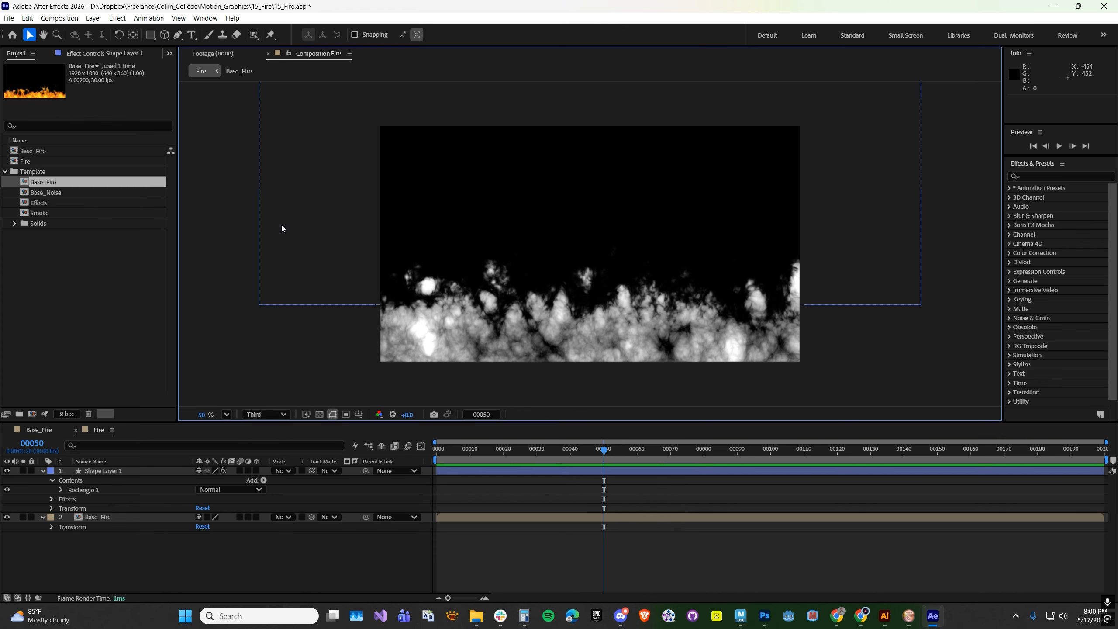
Add a Gradient Overlay layer style to the Base_Fire layer in the Fire composition.
{"action": "left_click", "coordinate": [102, 520]}
{"action": "left_click", "coordinate": [101, 518]}
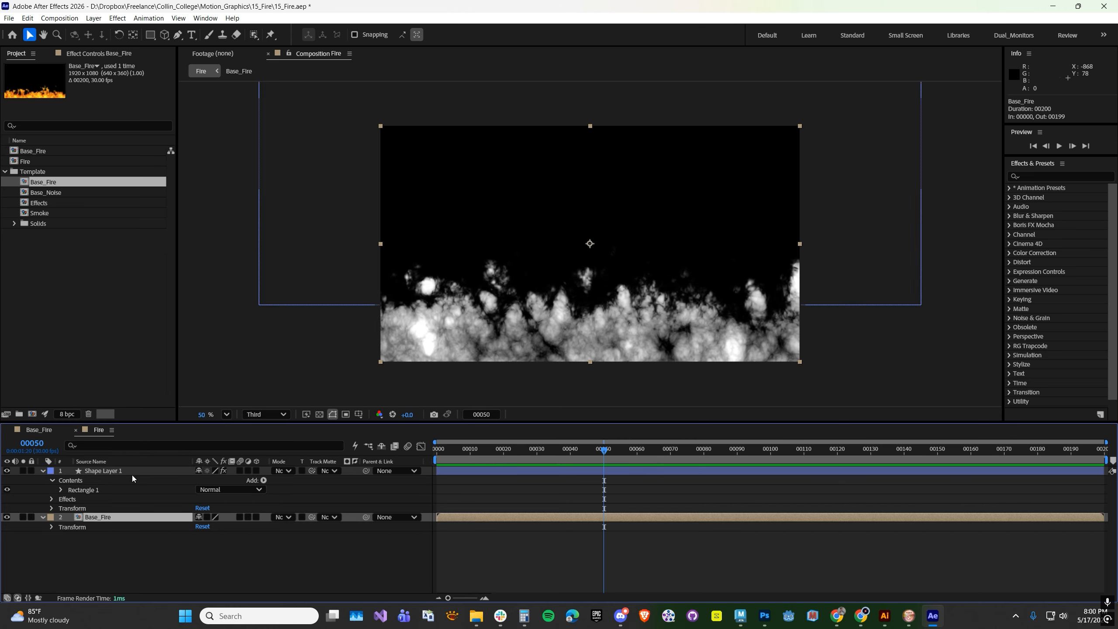
{"action": "left_click", "coordinate": [94, 19]}
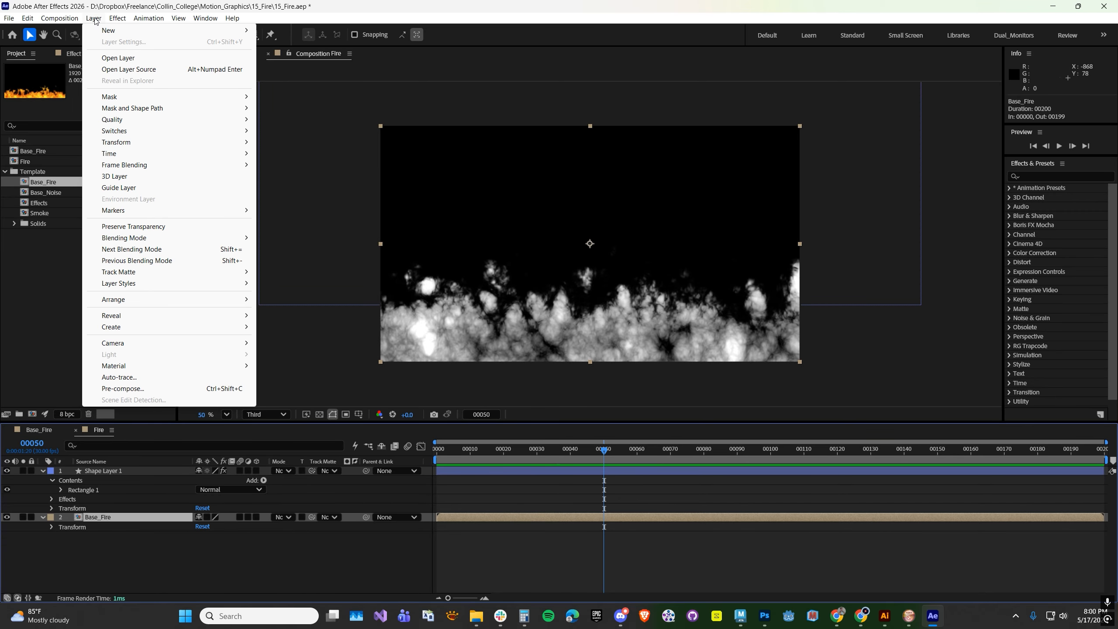
{"action": "mouse_move", "coordinate": [126, 285]}
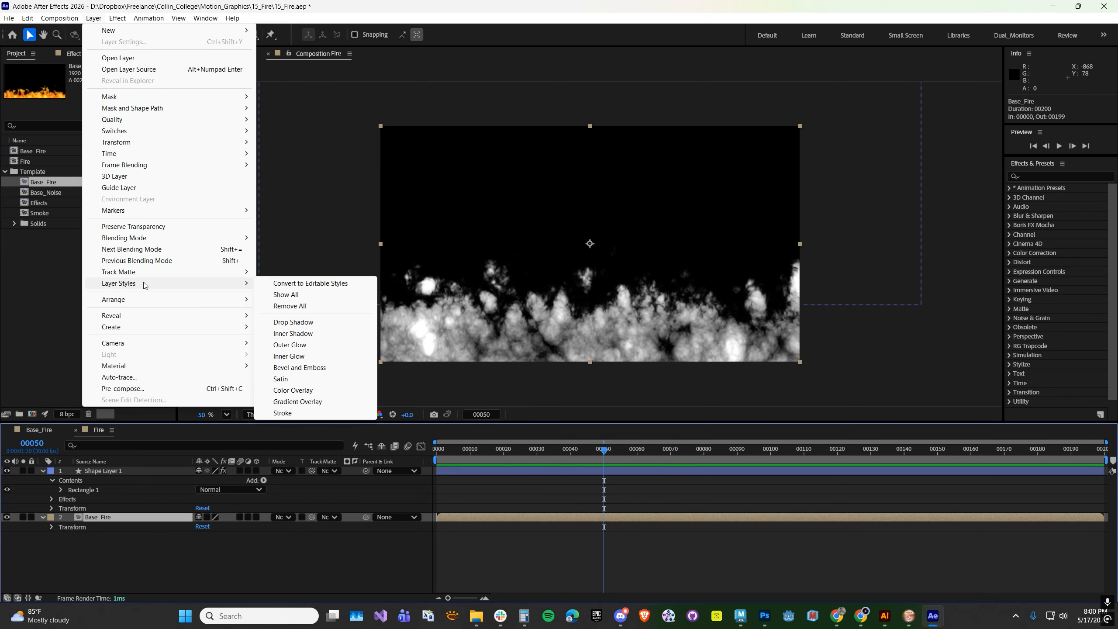
{"action": "left_click", "coordinate": [298, 402]}
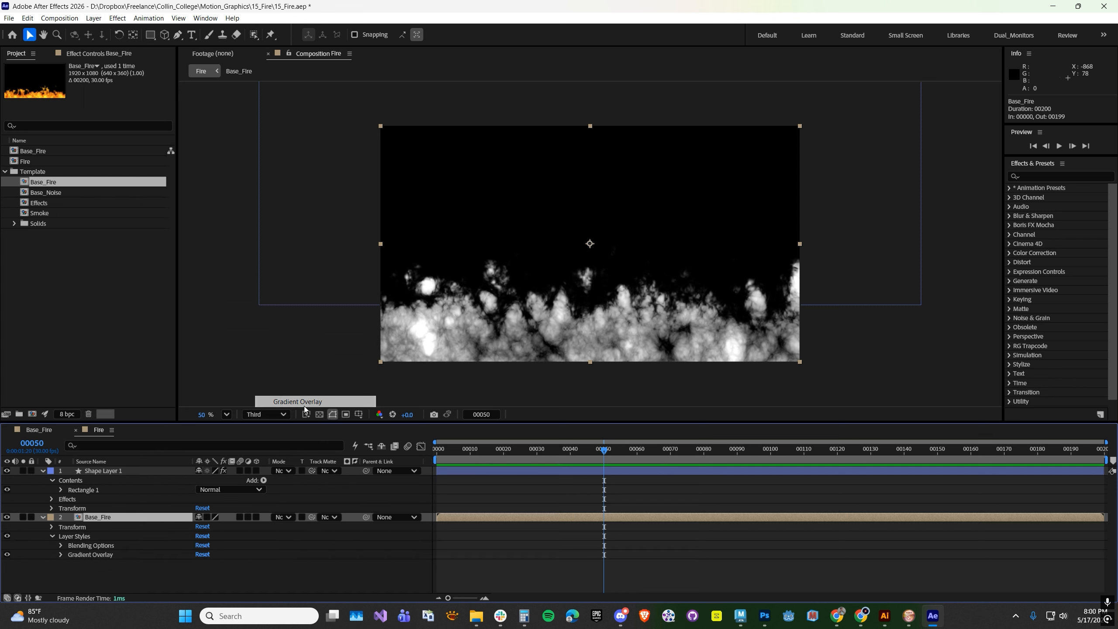
Open the Gradient Overlay's colors for editing and change the 0% color stop to orange E58914.
{"action": "left_click", "coordinate": [60, 556]}
{"action": "scroll", "coordinate": [122, 535], "scroll_direction": "down", "scroll_amount": 1}
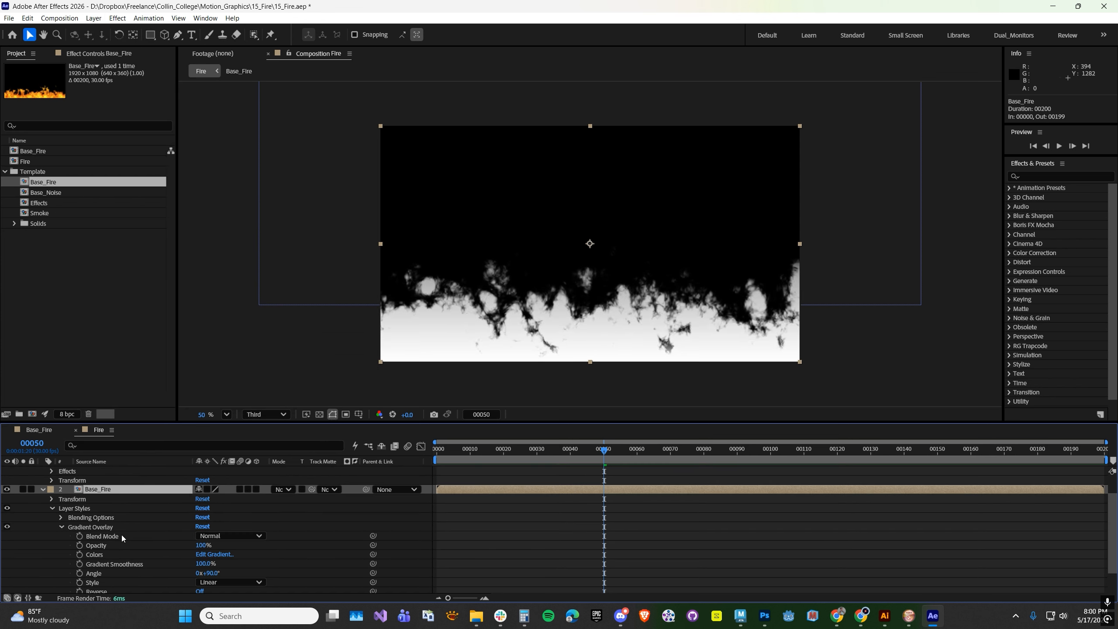
{"action": "left_click", "coordinate": [207, 555]}
{"action": "left_click_drag", "start_coordinate": [134, 300], "coordinate": [438, 203]}
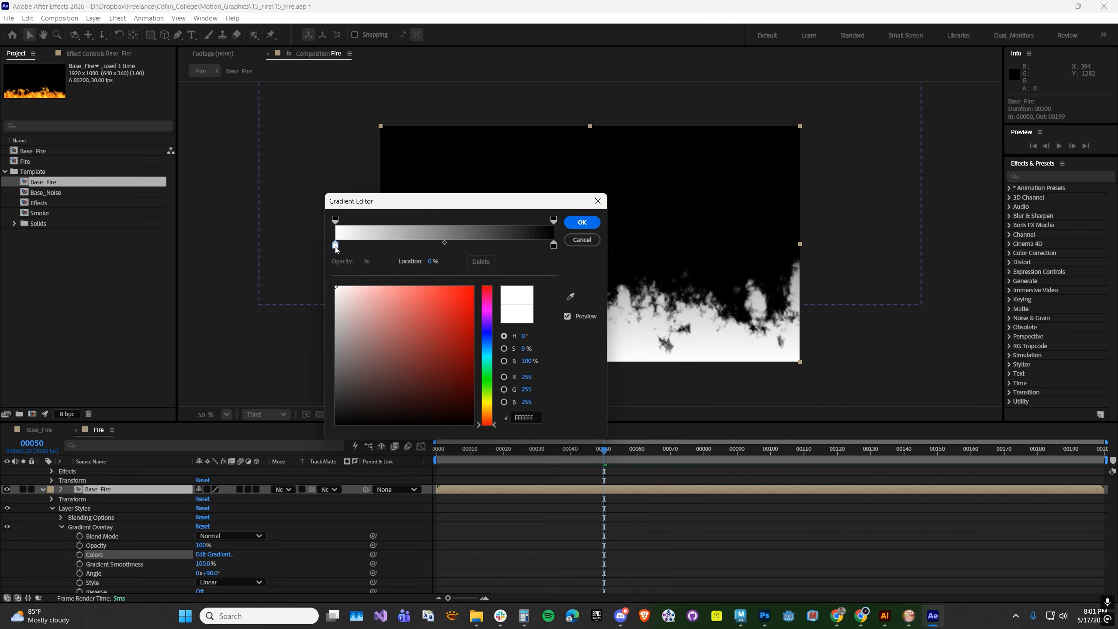
{"action": "left_click_drag", "start_coordinate": [491, 417], "coordinate": [491, 414]}
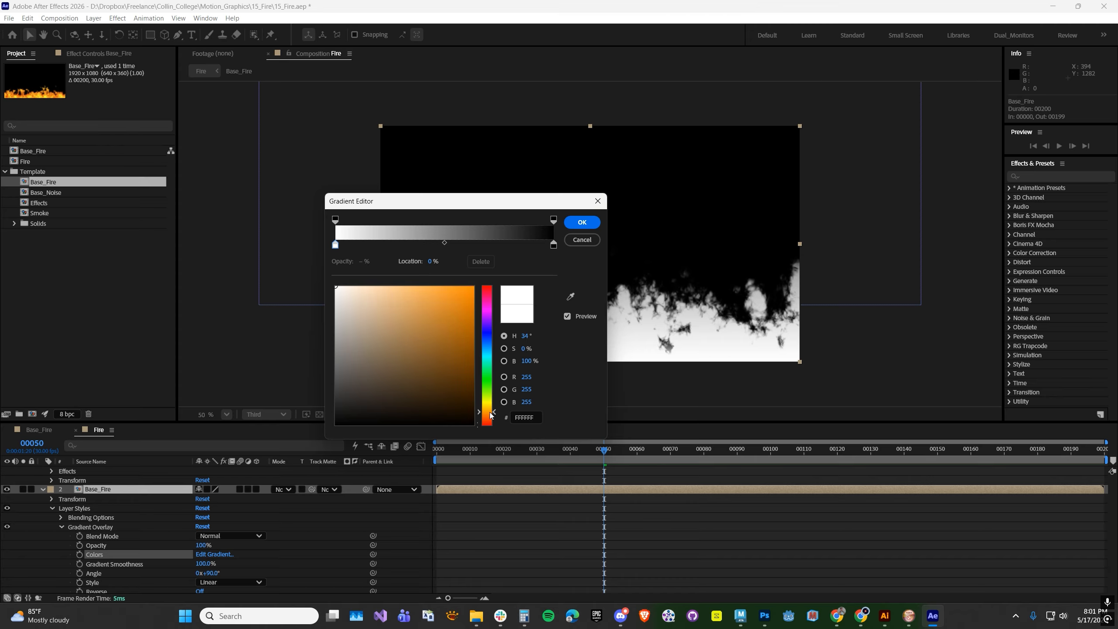
{"action": "left_click_drag", "start_coordinate": [447, 316], "coordinate": [461, 300]}
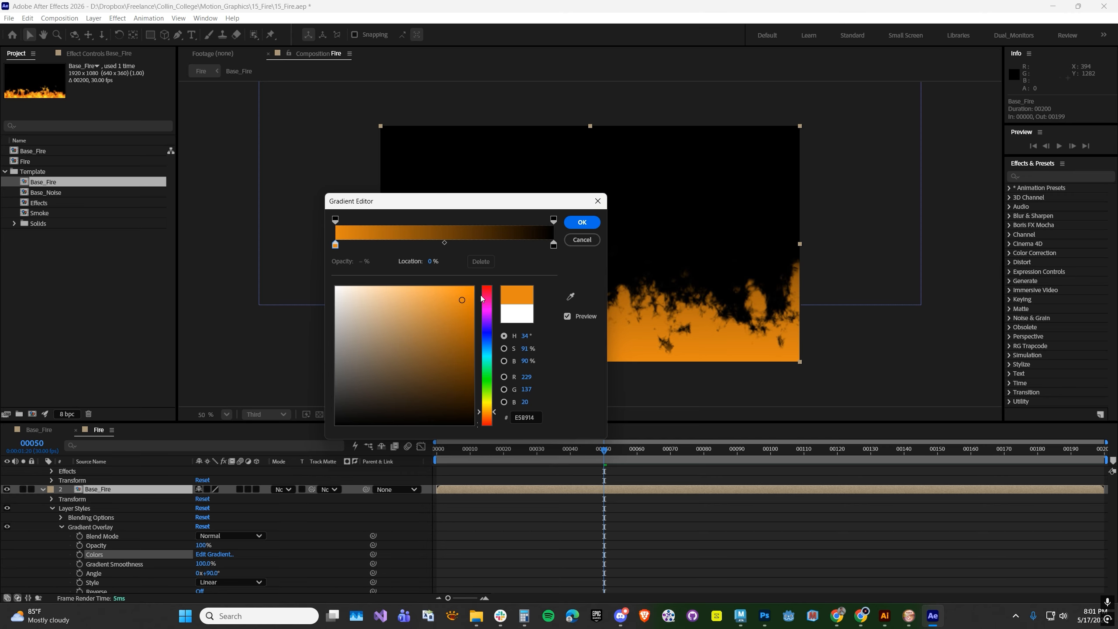
Change the gradient's 100% color stop to red-orange DD5916 and move the editor window off the composition preview.
{"action": "left_click", "coordinate": [553, 245]}
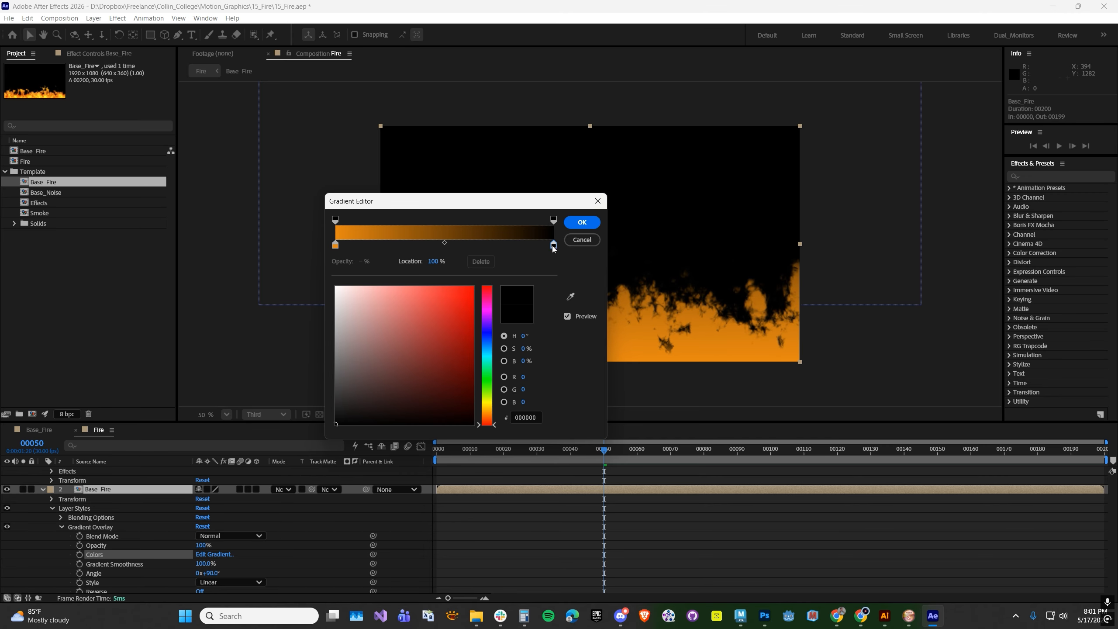
{"action": "left_click", "coordinate": [490, 415]}
{"action": "left_click_drag", "start_coordinate": [488, 415], "coordinate": [488, 417]}
{"action": "mouse_move", "coordinate": [425, 365]}
{"action": "left_mouse_down"}
{"action": "mouse_move", "coordinate": [465, 307]}
{"action": "mouse_move", "coordinate": [460, 326]}
{"action": "mouse_move", "coordinate": [462, 316]}
{"action": "left_mouse_up"}
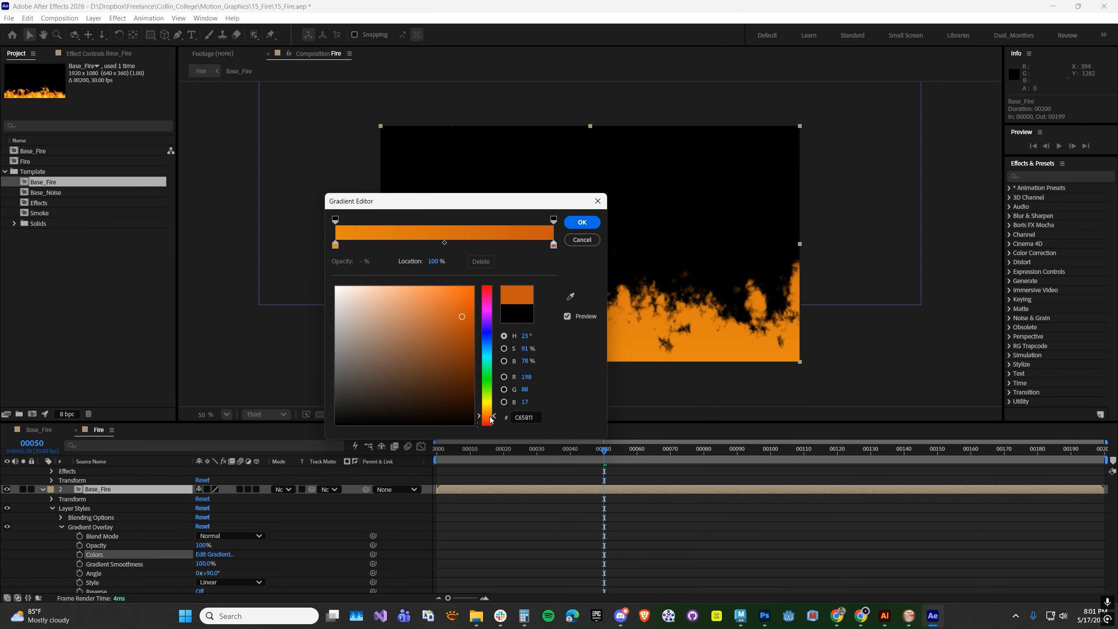
{"action": "left_click_drag", "start_coordinate": [462, 316], "coordinate": [460, 304]}
{"action": "mouse_move", "coordinate": [455, 200]}
{"action": "left_mouse_down"}
{"action": "mouse_move", "coordinate": [344, 193]}
{"action": "mouse_move", "coordinate": [202, 137]}
{"action": "left_mouse_up"}
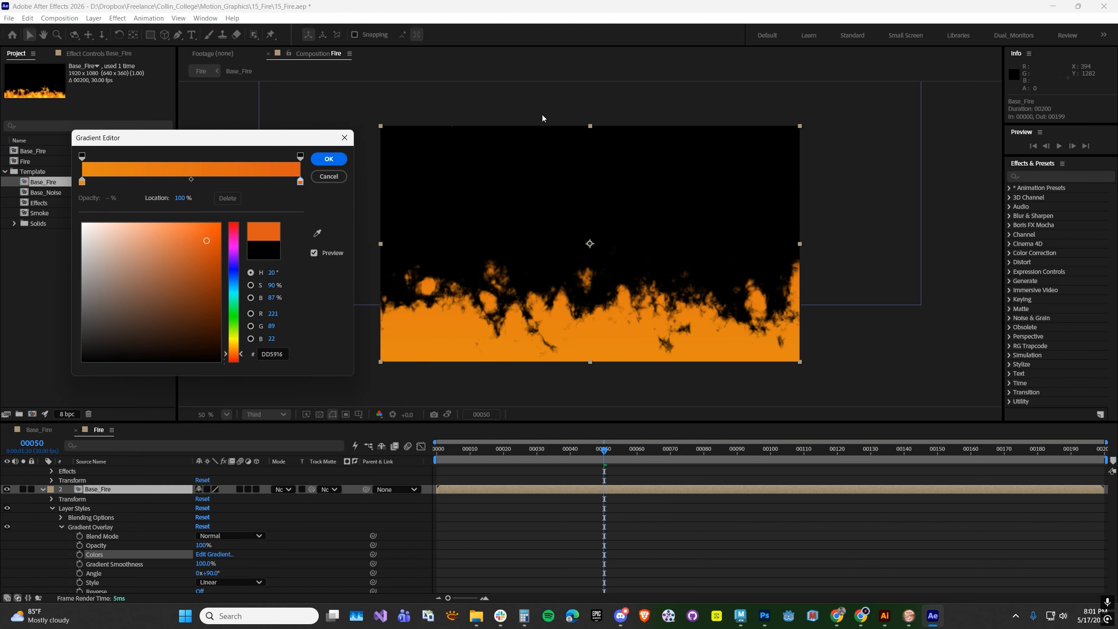
Move the gradient's red-orange DD5916 color stop to location 17.8% and accept the gradient.
{"action": "left_click", "coordinate": [300, 181]}
{"action": "left_click_drag", "start_coordinate": [300, 182], "coordinate": [122, 193]}
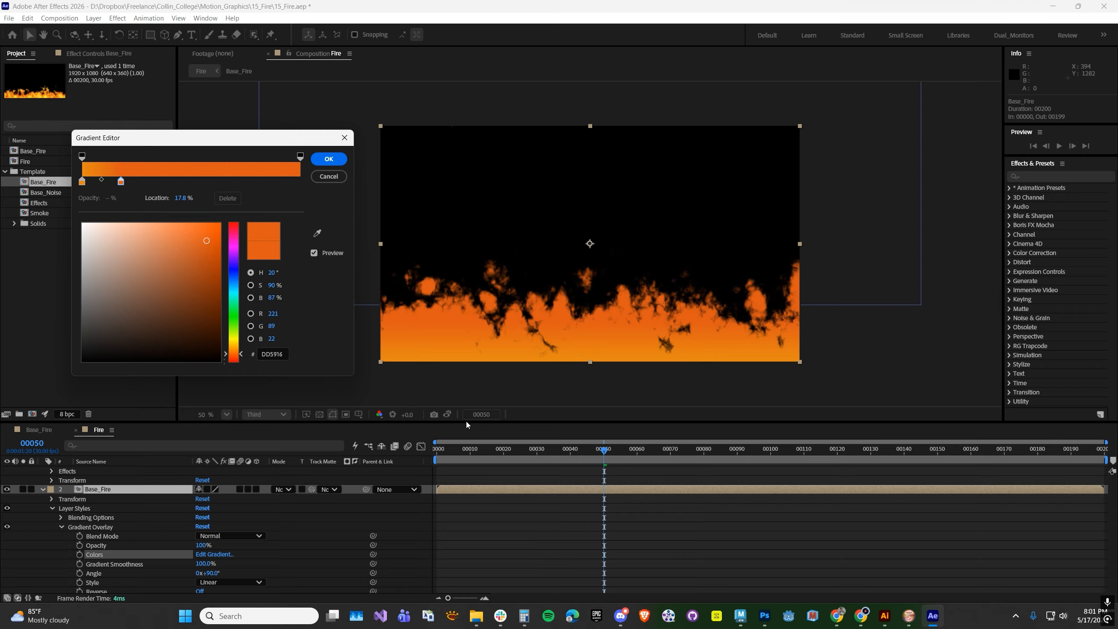
{"action": "left_click", "coordinate": [317, 165]}
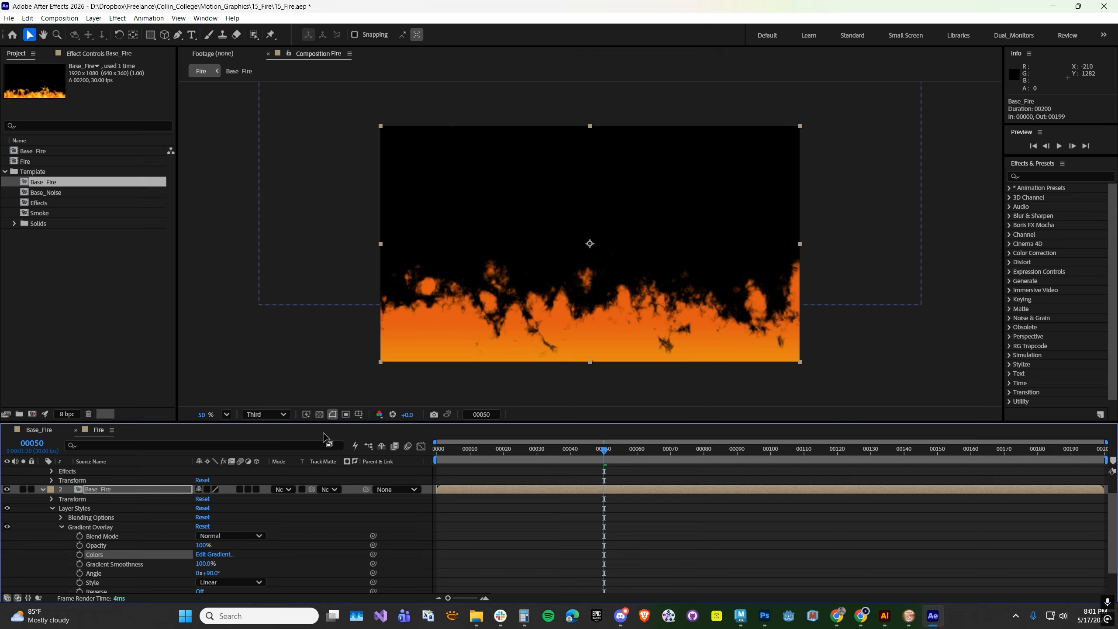
Set the Gradient Overlay's blend mode to Linear Light and scrub through the animation to preview it.
{"action": "left_click", "coordinate": [206, 536]}
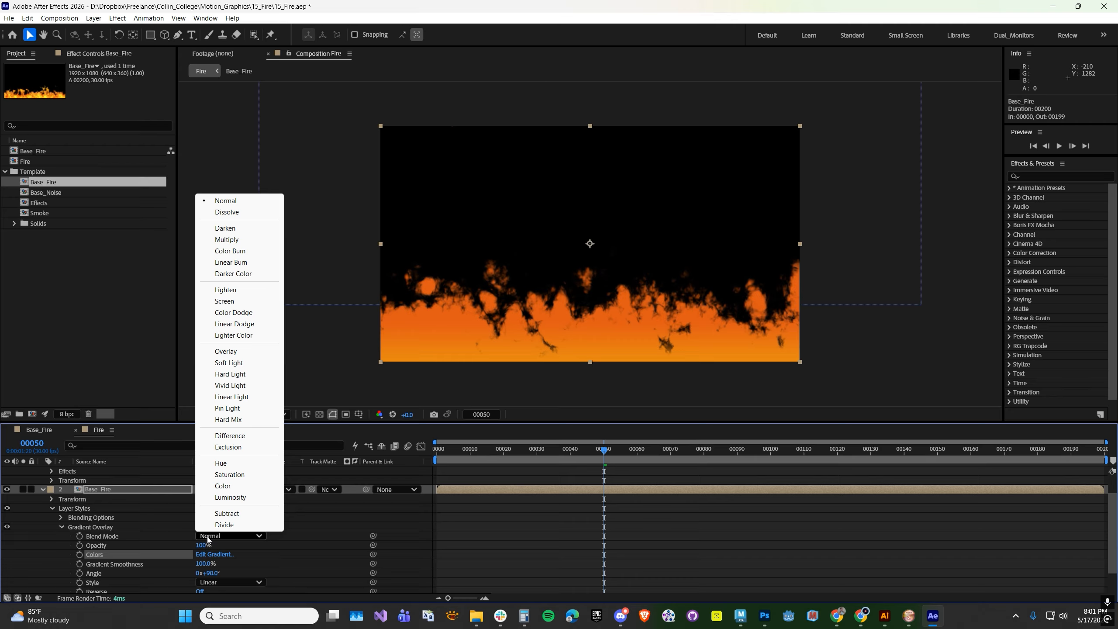
{"action": "left_click", "coordinate": [224, 398]}
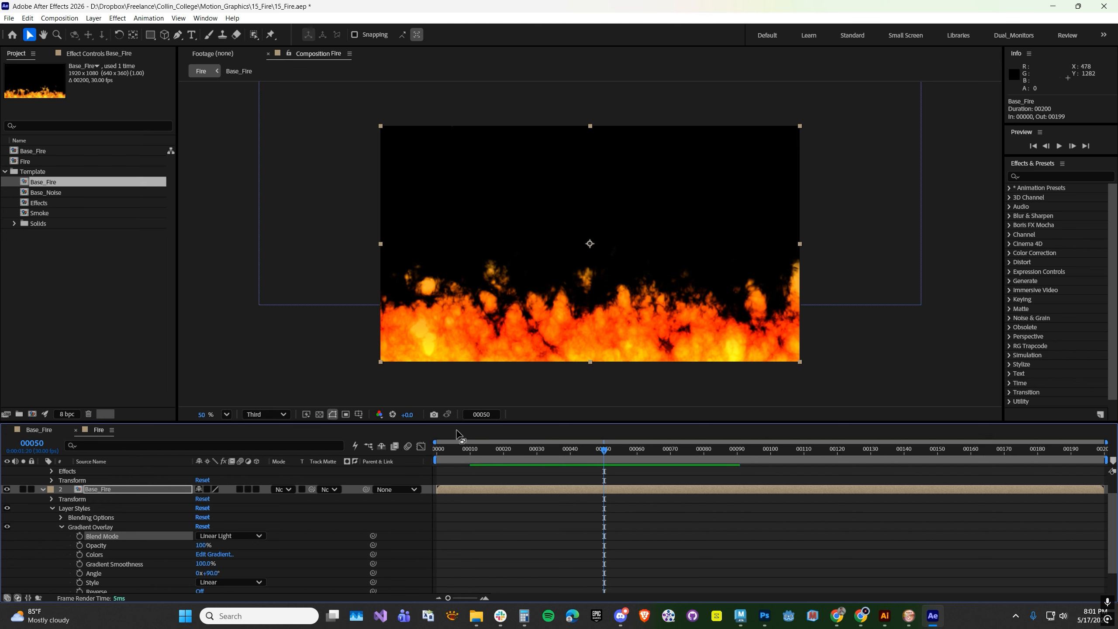
{"action": "left_click_drag", "start_coordinate": [470, 453], "coordinate": [628, 442]}
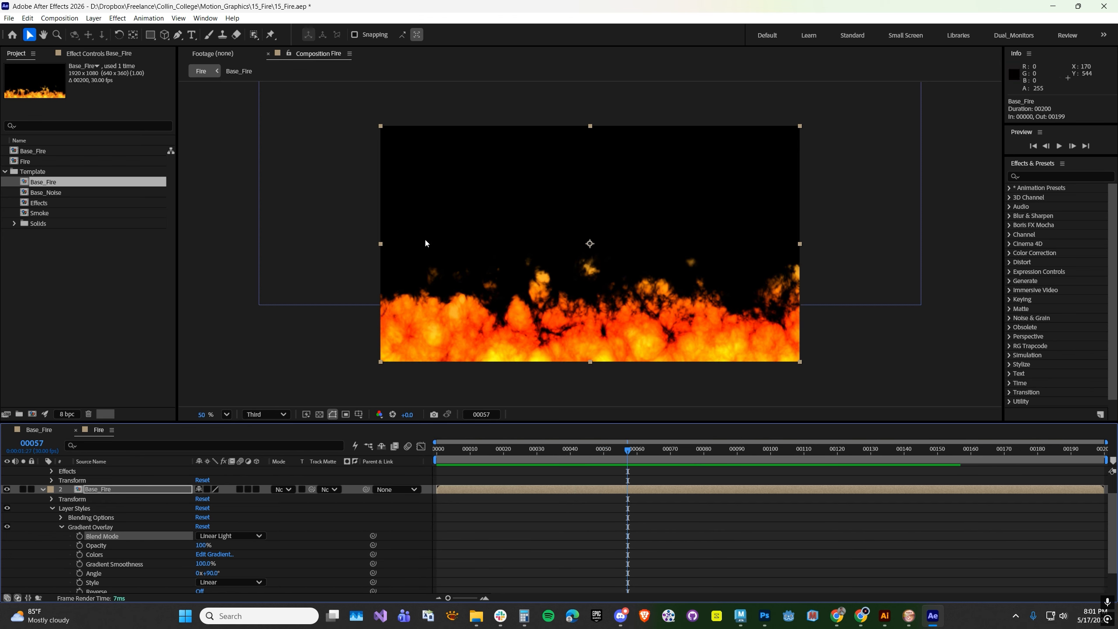
Change the Fractal Noise's fractal type to Dynamic Twist in the Base_Fire composition and preview the flames in the Fire composition.
{"action": "left_click", "coordinate": [31, 426]}
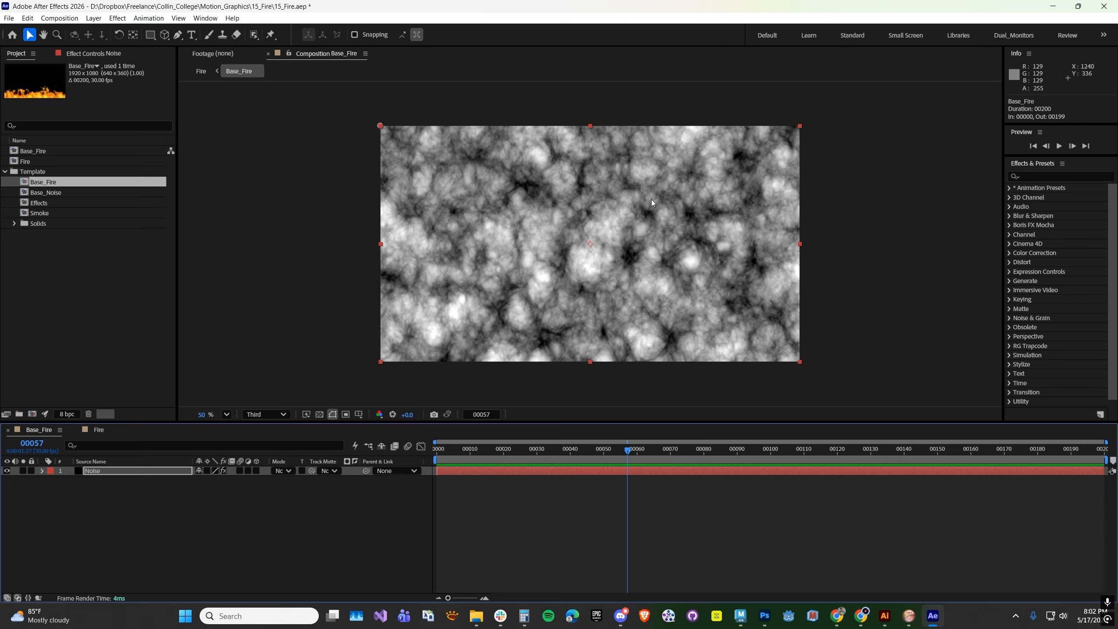
{"action": "left_click", "coordinate": [102, 53]}
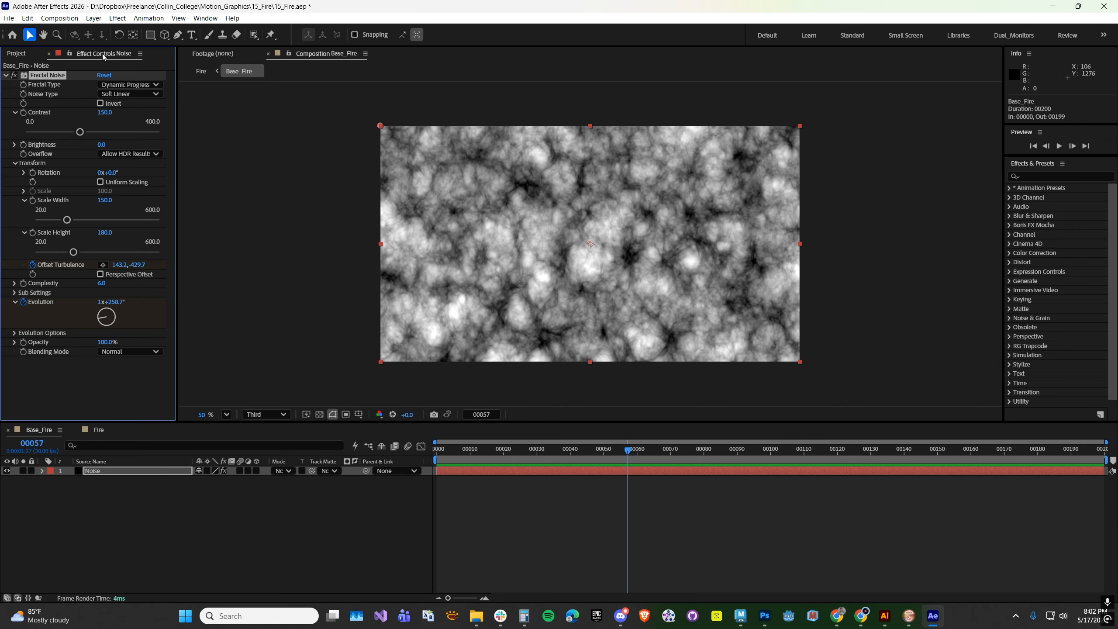
{"action": "left_click", "coordinate": [114, 83]}
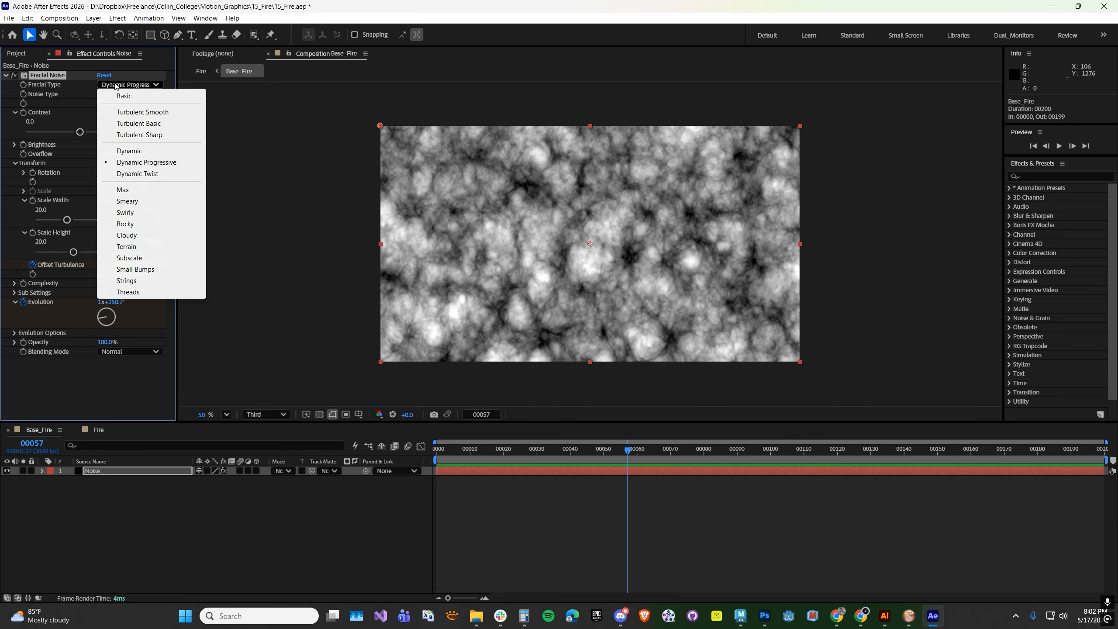
{"action": "left_click", "coordinate": [125, 175]}
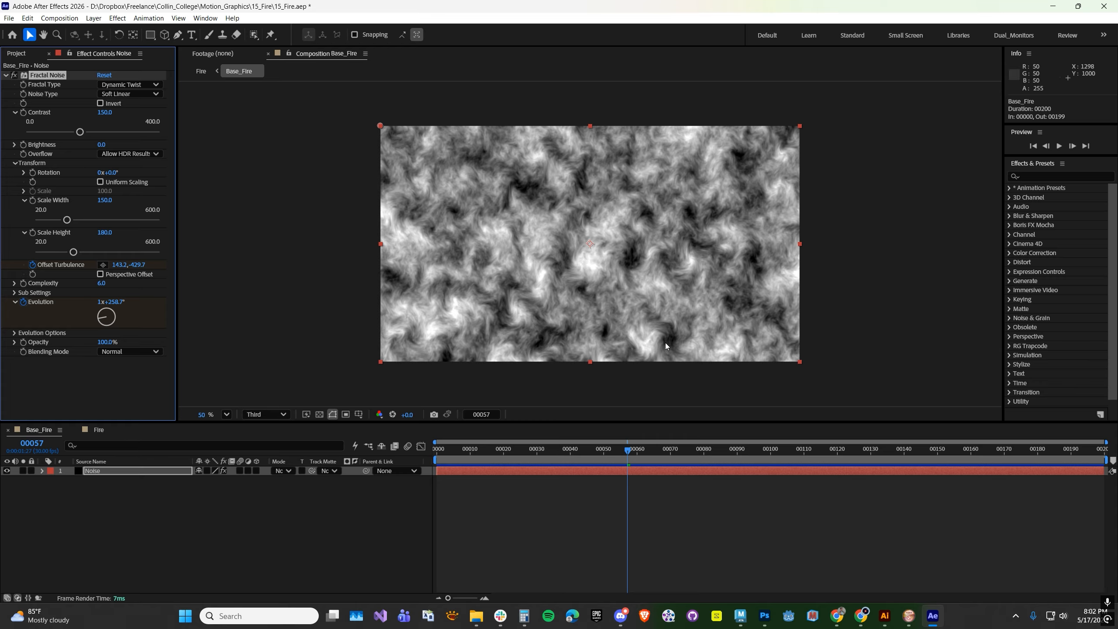
{"action": "left_click", "coordinate": [100, 430]}
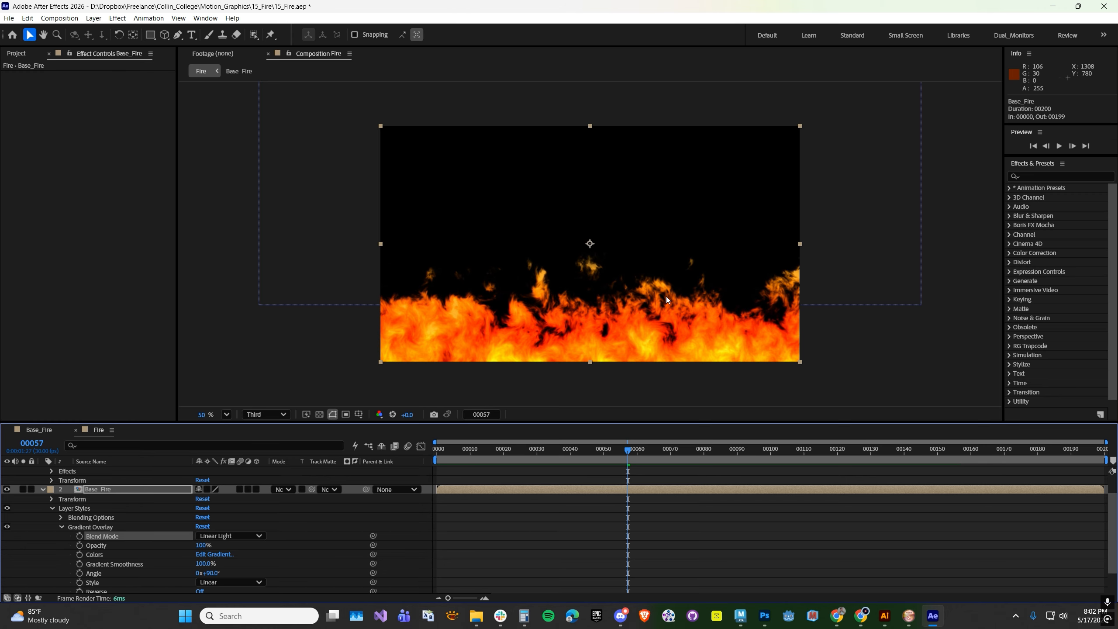
{"action": "left_click_drag", "start_coordinate": [440, 452], "coordinate": [597, 427]}
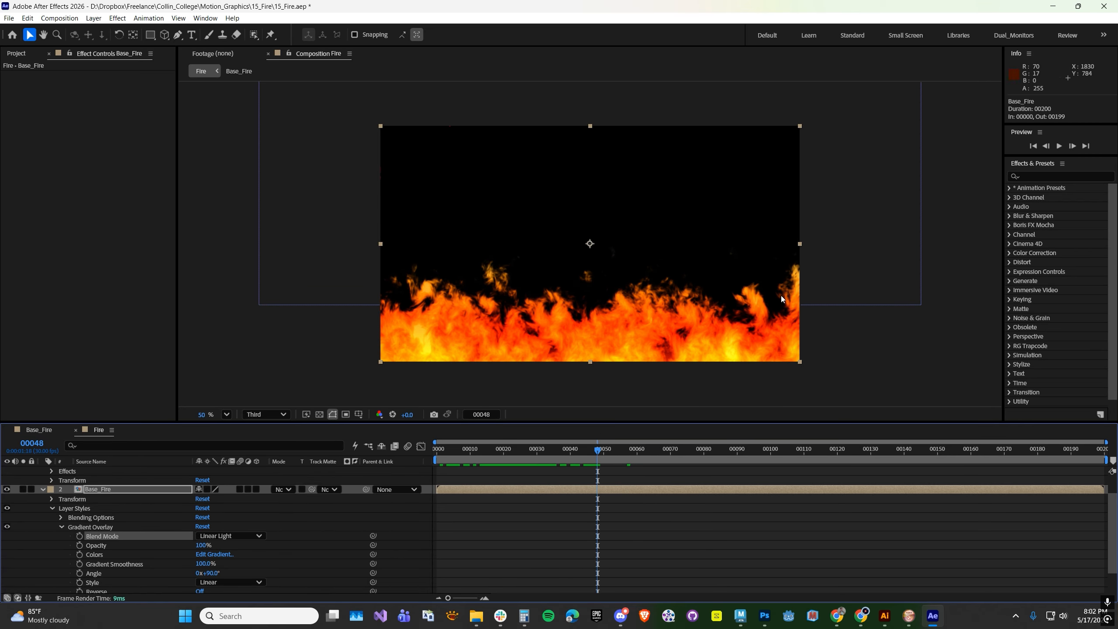
Try Dynamic as the fractal type of the Noise layer and check it in the Fire composition.
{"action": "left_click", "coordinate": [53, 430]}
{"action": "left_click", "coordinate": [118, 86]}
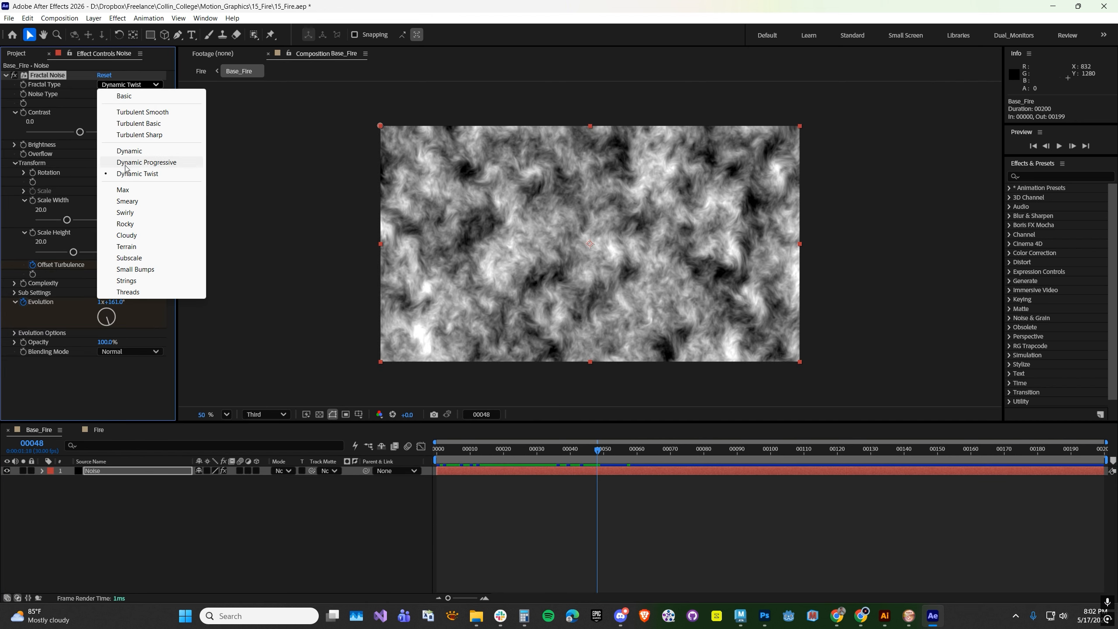
{"action": "left_click", "coordinate": [128, 150]}
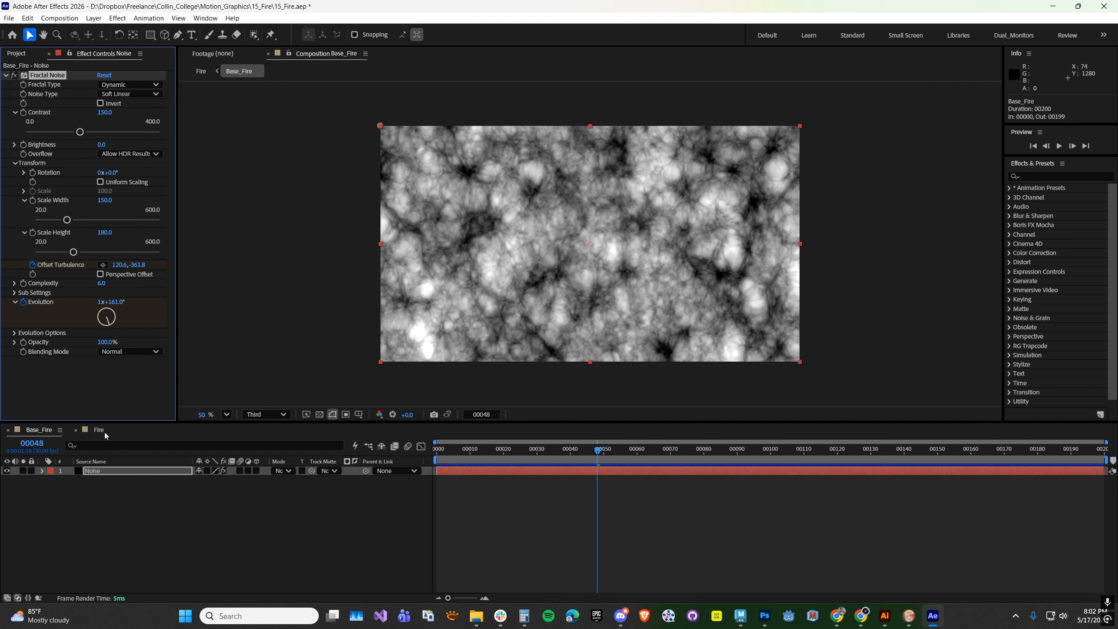
{"action": "left_click", "coordinate": [105, 434]}
{"action": "left_click", "coordinate": [40, 432]}
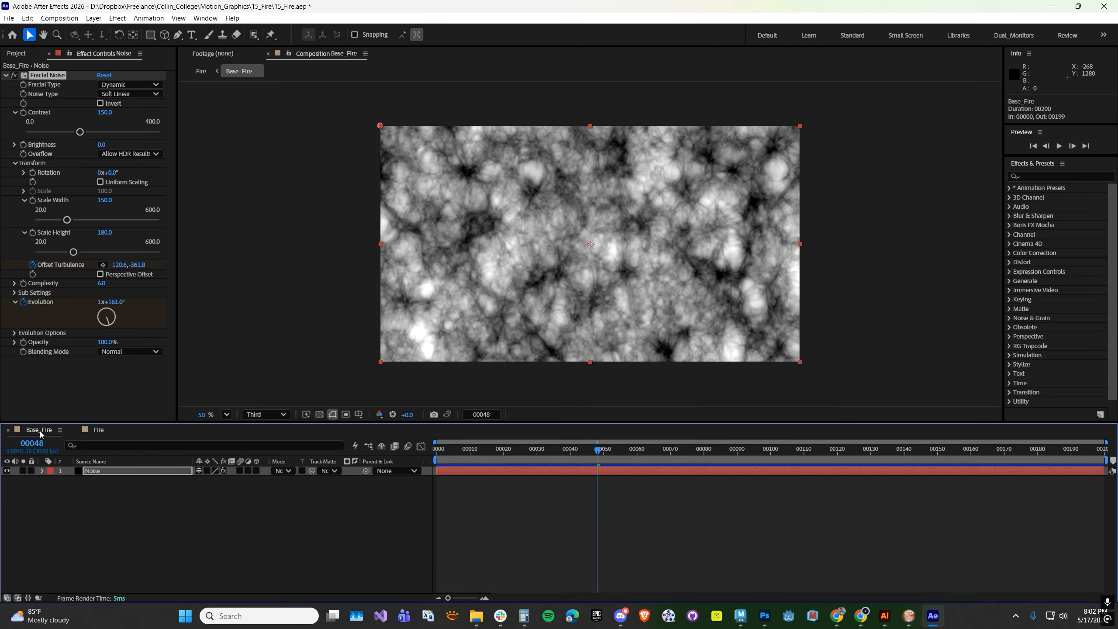
Try Subscale as the Noise layer's fractal type and scrub through the Fire composition to compare the look.
{"action": "left_click", "coordinate": [112, 84]}
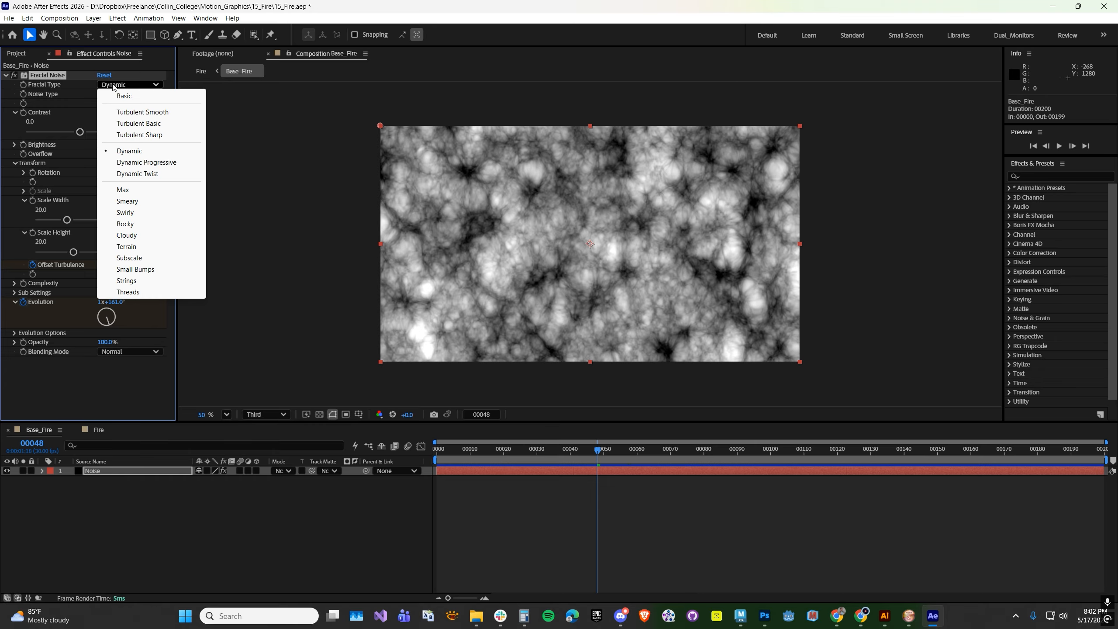
{"action": "left_click", "coordinate": [129, 258]}
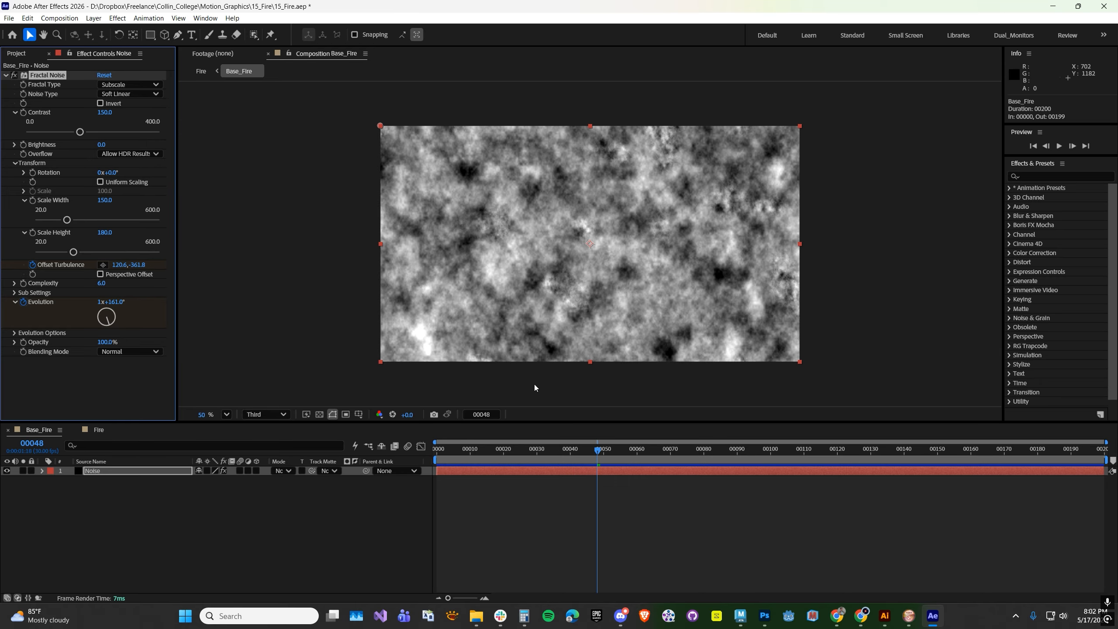
{"action": "left_click", "coordinate": [99, 432]}
{"action": "left_click_drag", "start_coordinate": [457, 440], "coordinate": [562, 440]}
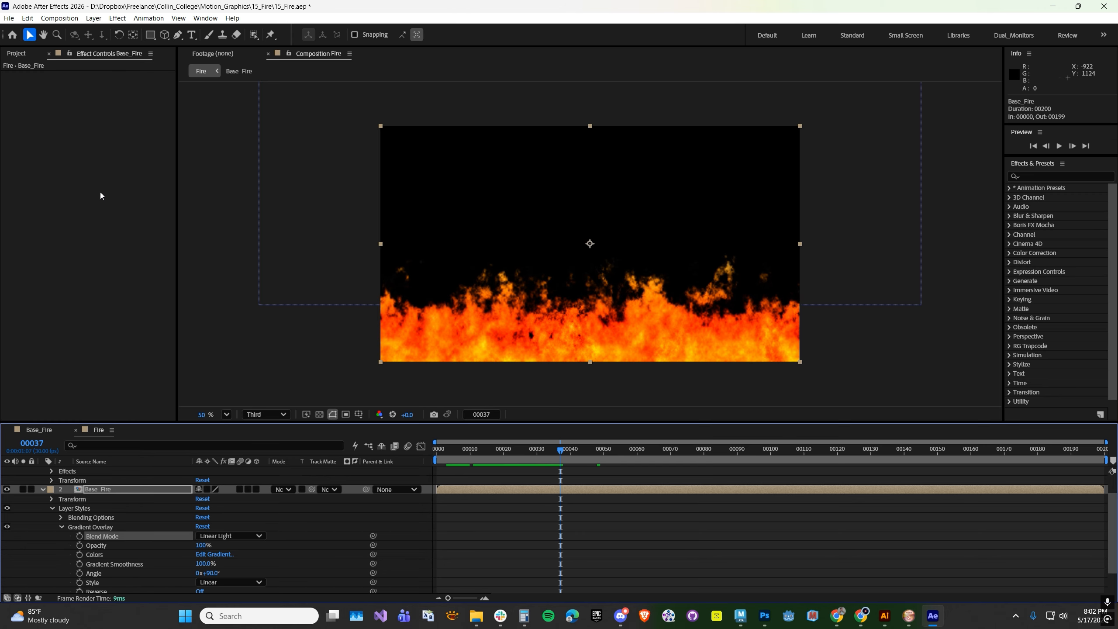
Return the Noise layer's fractal type to Dynamic Twist and scrub through the Fire composition.
{"action": "left_click", "coordinate": [39, 427]}
{"action": "left_click", "coordinate": [113, 94]}
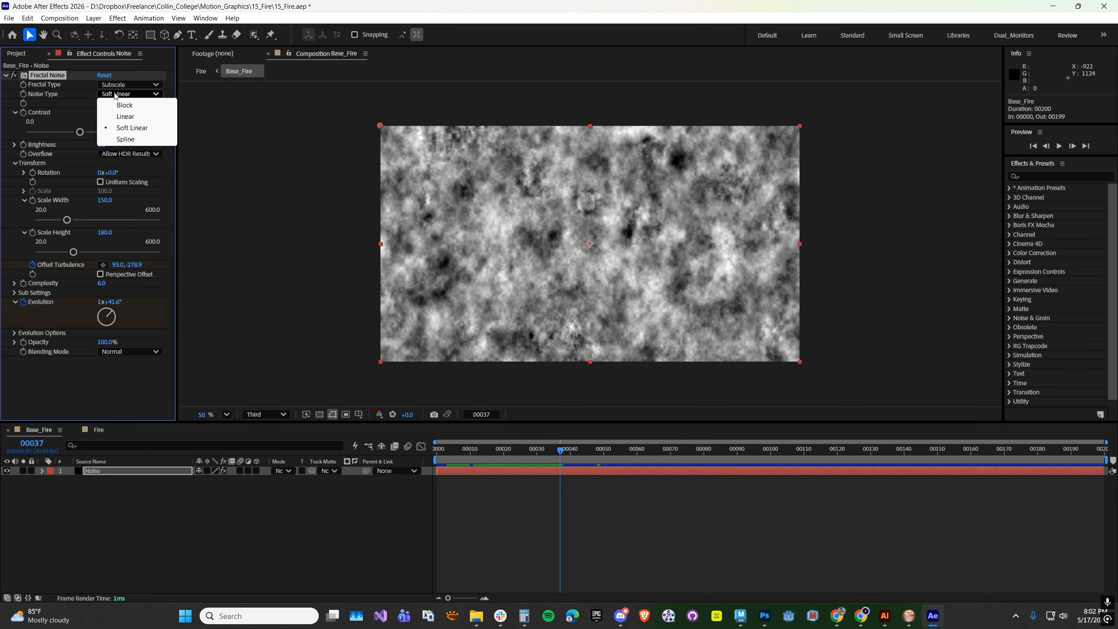
{"action": "left_click", "coordinate": [118, 86]}
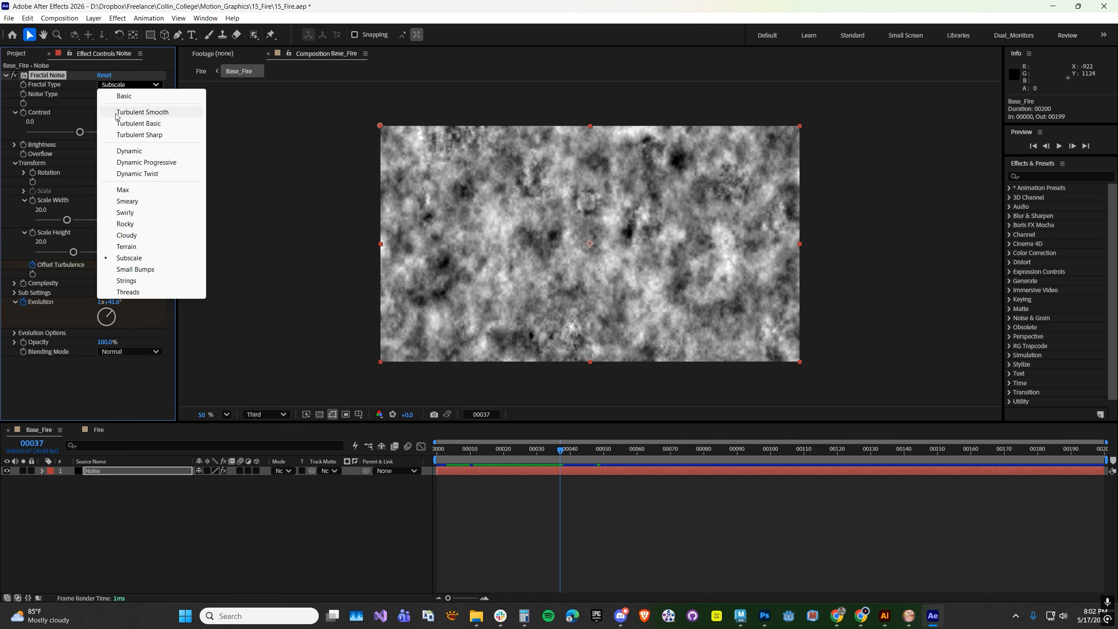
{"action": "left_click", "coordinate": [132, 174]}
{"action": "left_click", "coordinate": [98, 429]}
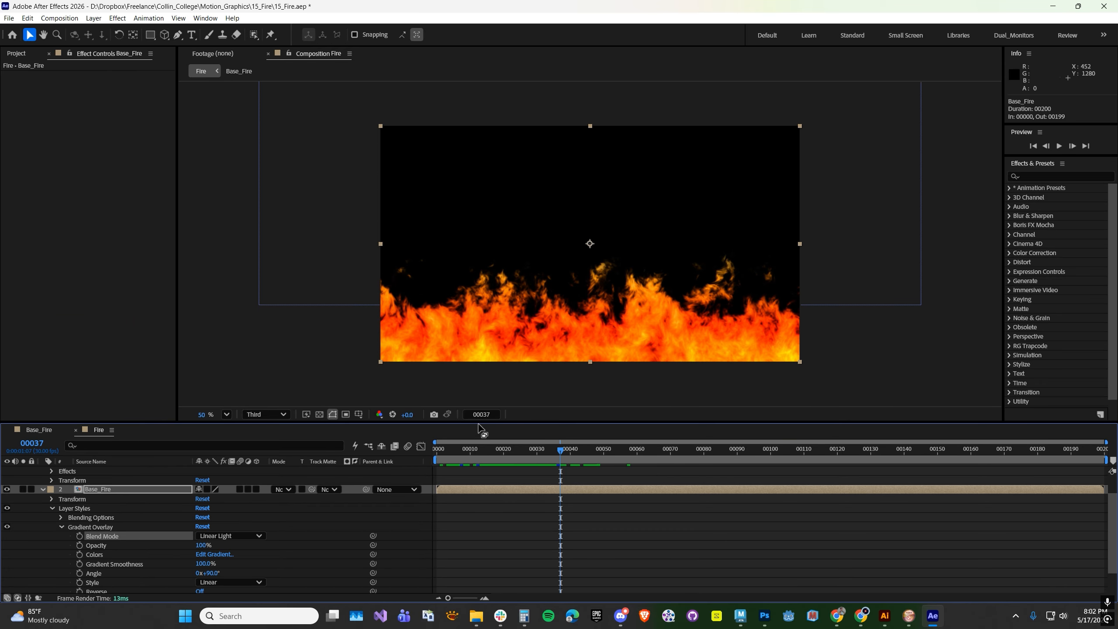
{"action": "left_click_drag", "start_coordinate": [461, 454], "coordinate": [757, 453]}
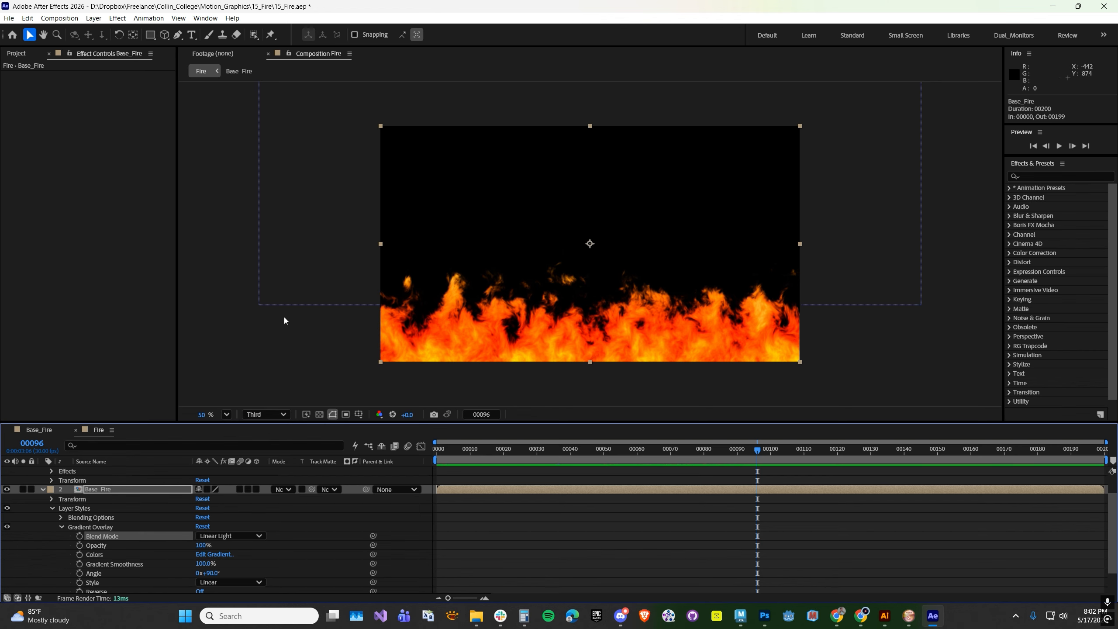
Move the black shape layer down over the flames to about position 950, 612.
{"action": "left_click", "coordinate": [306, 305]}
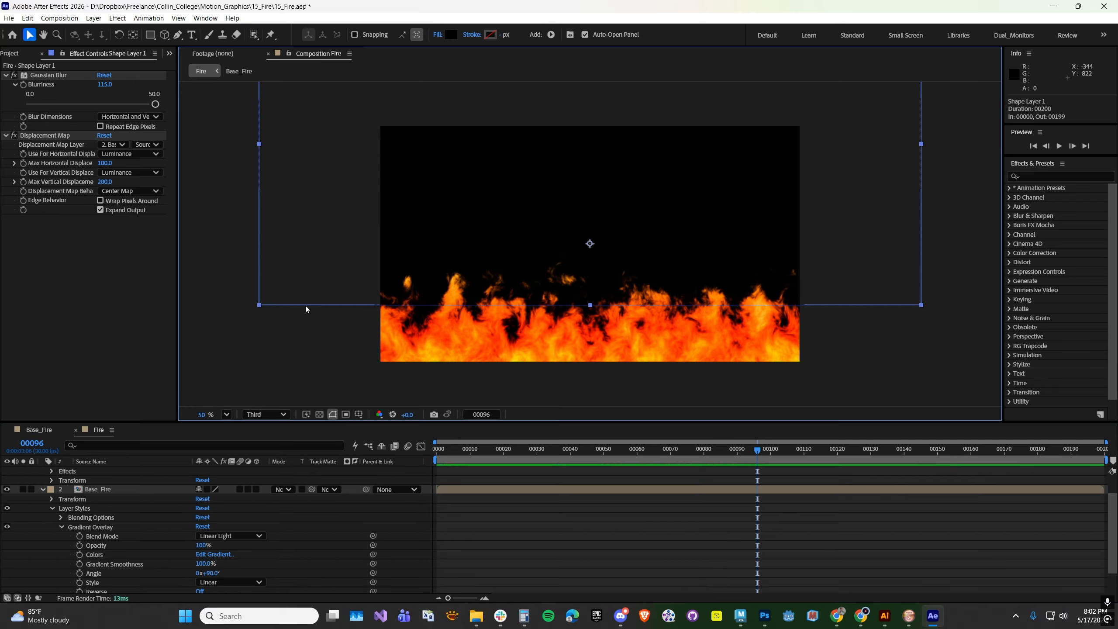
{"action": "mouse_move", "coordinate": [307, 307]}
{"action": "left_mouse_down"}
{"action": "mouse_move", "coordinate": [302, 332]}
{"action": "mouse_move", "coordinate": [303, 322]}
{"action": "left_mouse_up"}
{"action": "left_click", "coordinate": [47, 394]}
Collapse the Template folder and create a new composition from the Fire composition.
{"action": "left_click", "coordinate": [10, 53]}
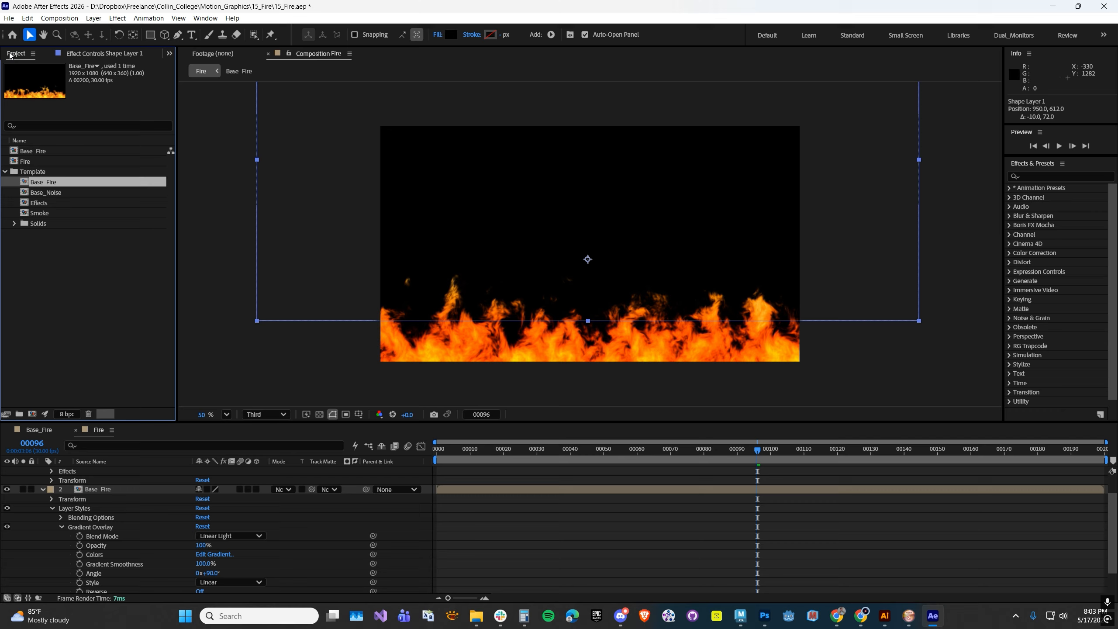
{"action": "left_click", "coordinate": [4, 172]}
{"action": "left_click", "coordinate": [35, 162]}
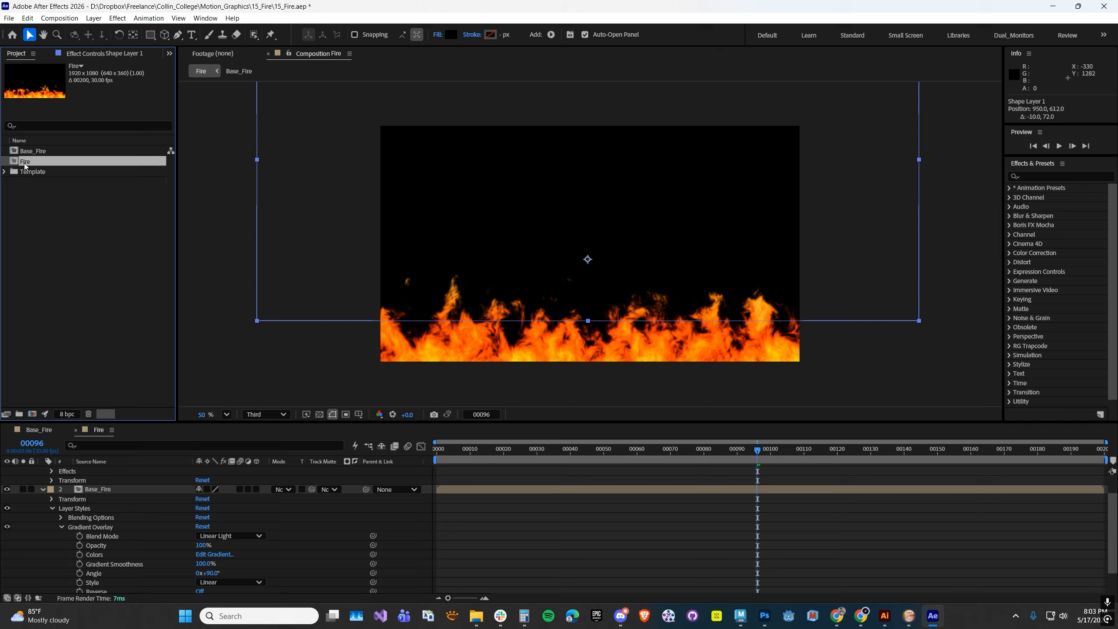
{"action": "left_click_drag", "start_coordinate": [35, 161], "coordinate": [35, 413]}
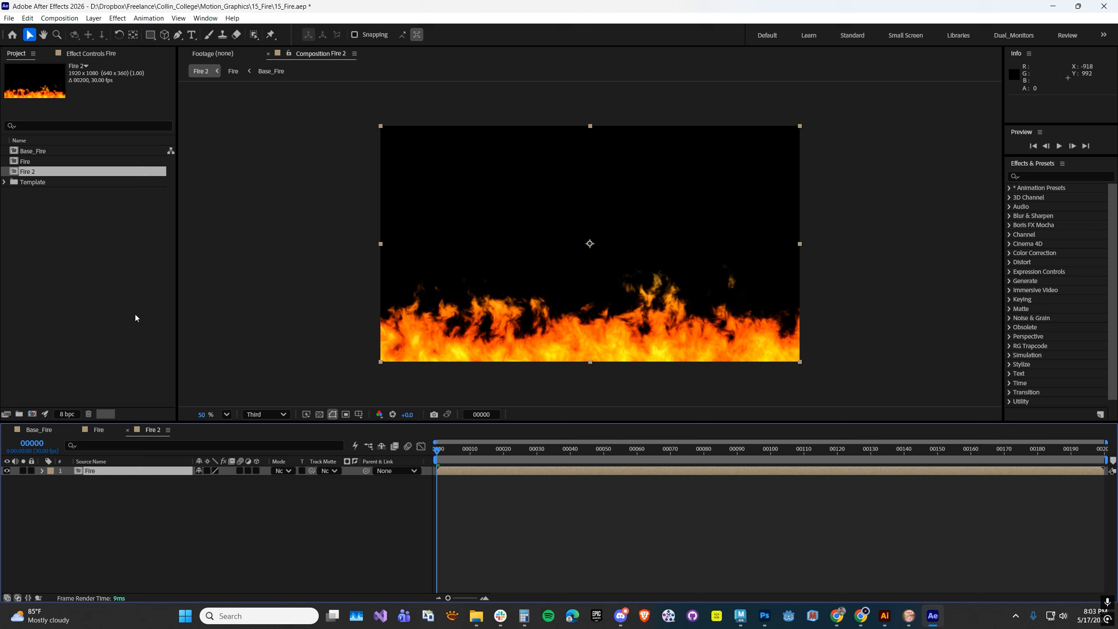
Rename the new composition containing the nested Fire layer as Effects.
{"action": "key", "text": "ctrl+k"}
{"action": "type", "text": "Effects"}
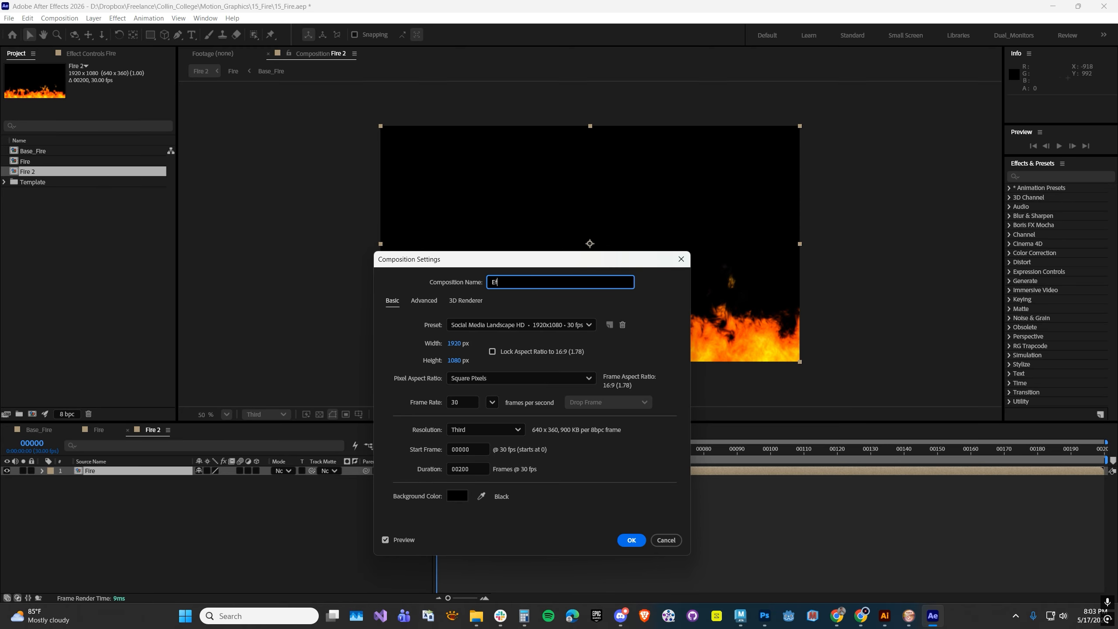
{"action": "key", "text": "Return"}
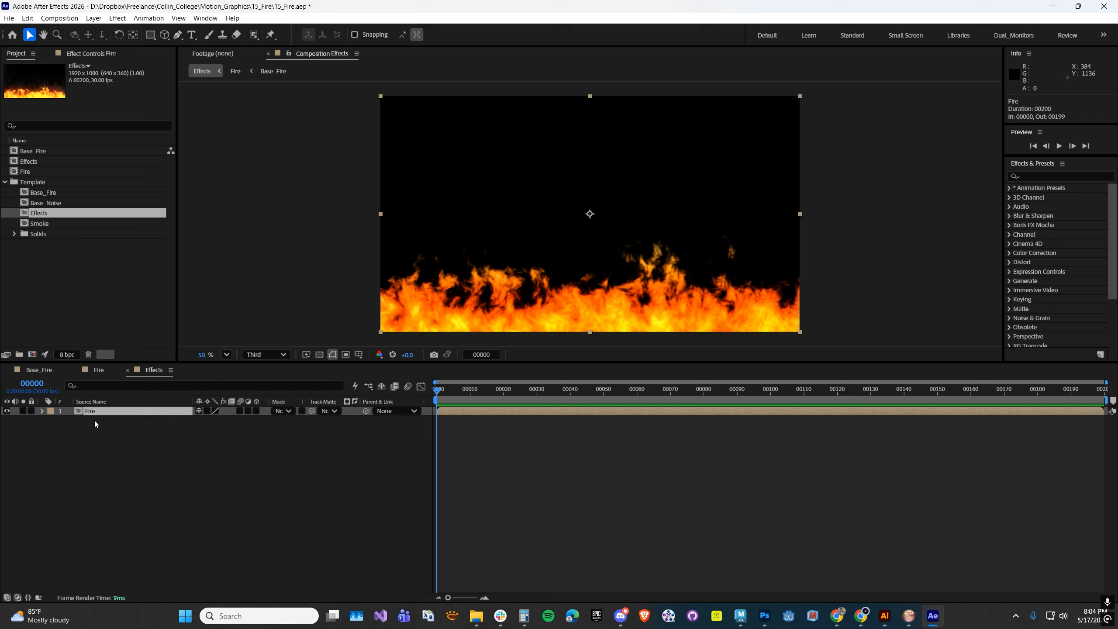
Collapse the Template folder and apply the Glow effect to the Fire layer in the Effects composition.
{"action": "left_click", "coordinate": [7, 182]}
{"action": "left_click", "coordinate": [27, 162]}
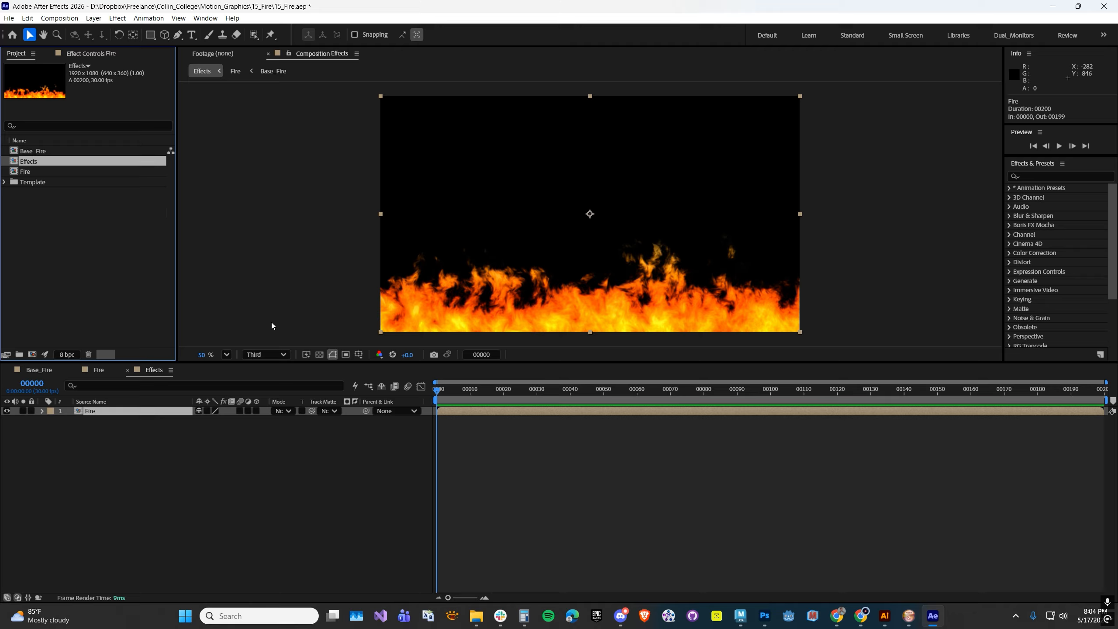
{"action": "left_click", "coordinate": [101, 414]}
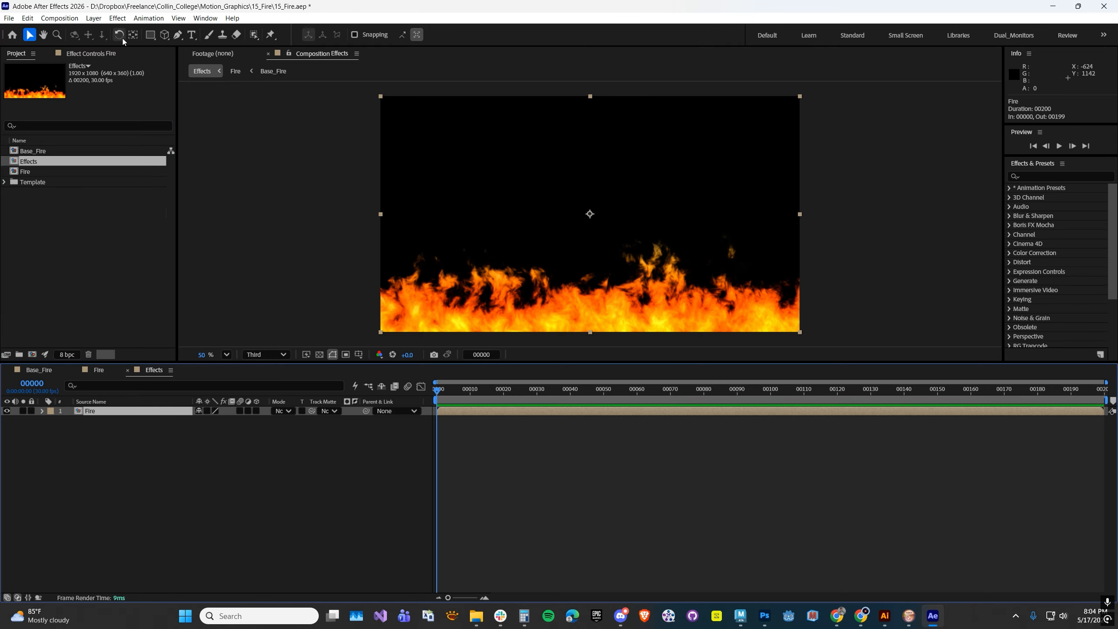
{"action": "left_click", "coordinate": [121, 19]}
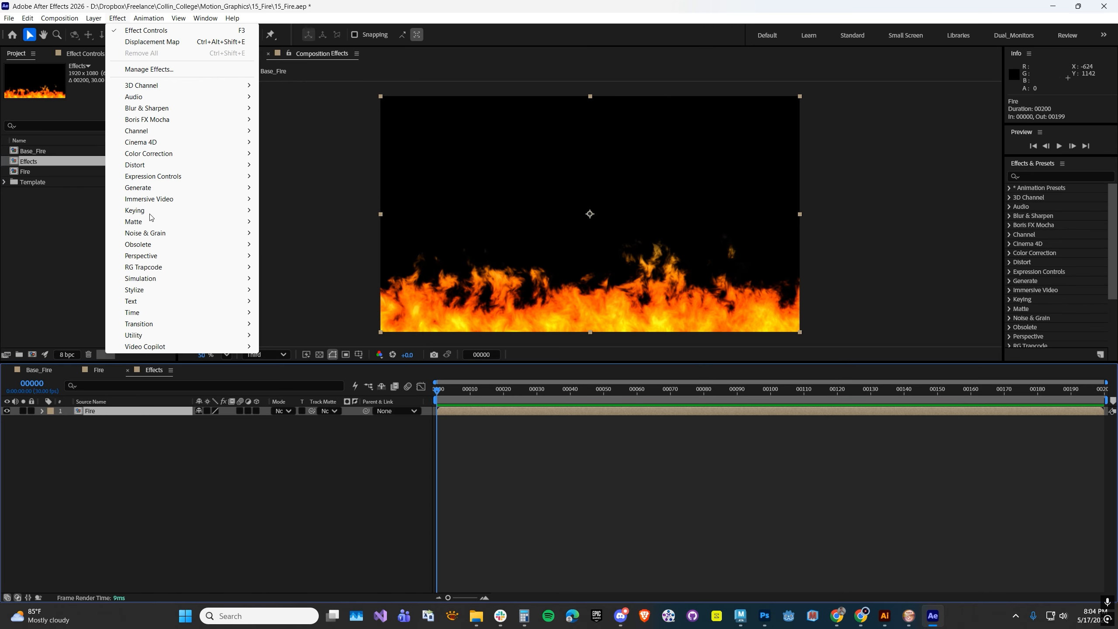
{"action": "mouse_move", "coordinate": [185, 290]}
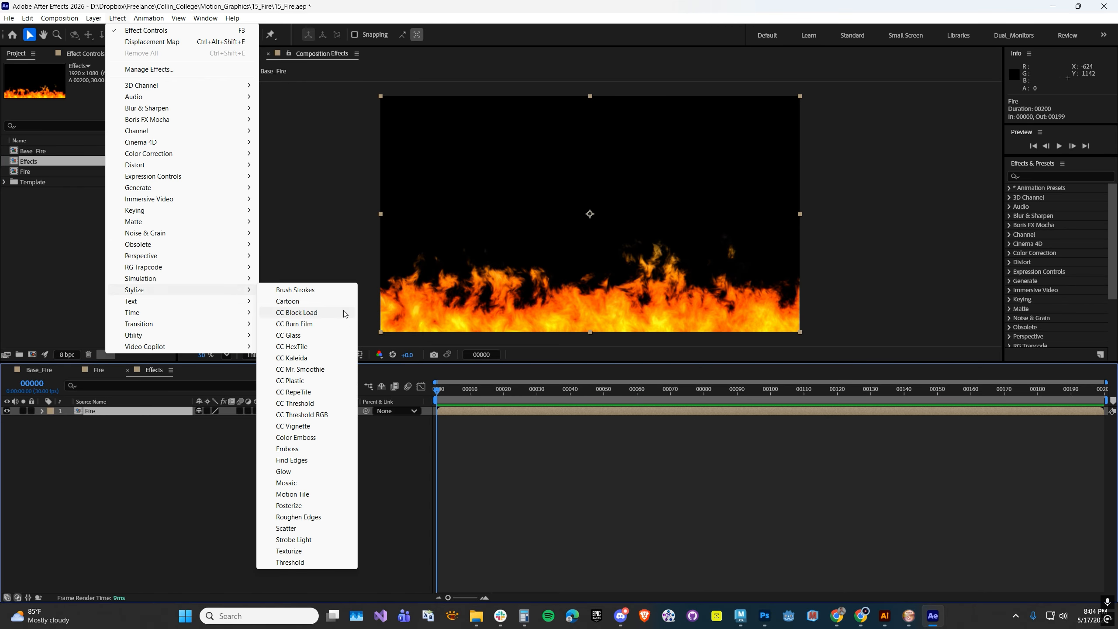
{"action": "left_click", "coordinate": [309, 472]}
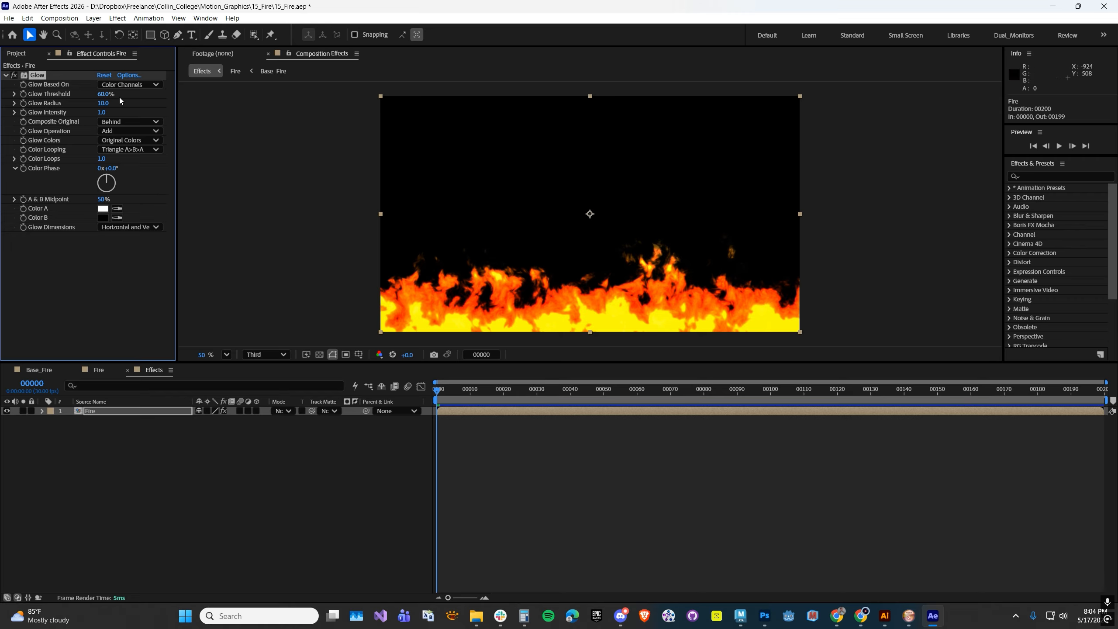
Set the Glow's threshold to 65%, its radius to 300 and its intensity to 1.2.
{"action": "mouse_move", "coordinate": [100, 97]}
{"action": "left_mouse_down"}
{"action": "mouse_move", "coordinate": [110, 95]}
{"action": "mouse_move", "coordinate": [96, 99]}
{"action": "mouse_move", "coordinate": [103, 108]}
{"action": "left_mouse_up"}
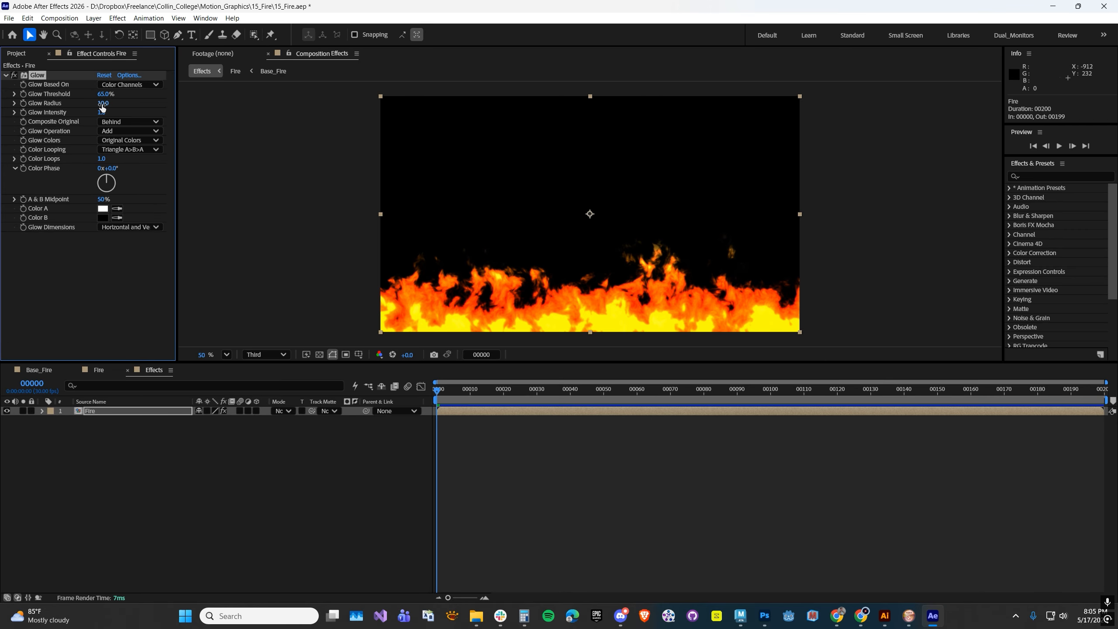
{"action": "left_click", "coordinate": [103, 104]}
{"action": "type", "text": "300"}
{"action": "key", "text": "Return"}
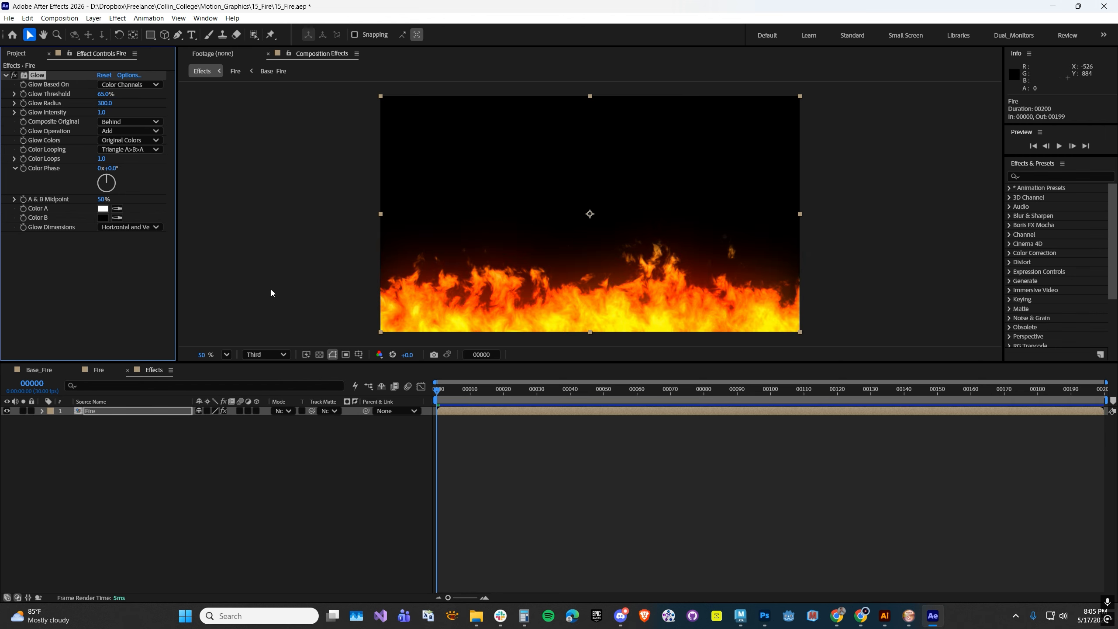
{"action": "left_click", "coordinate": [101, 112]}
{"action": "type", "text": "1.2"}
{"action": "key", "text": "Return"}
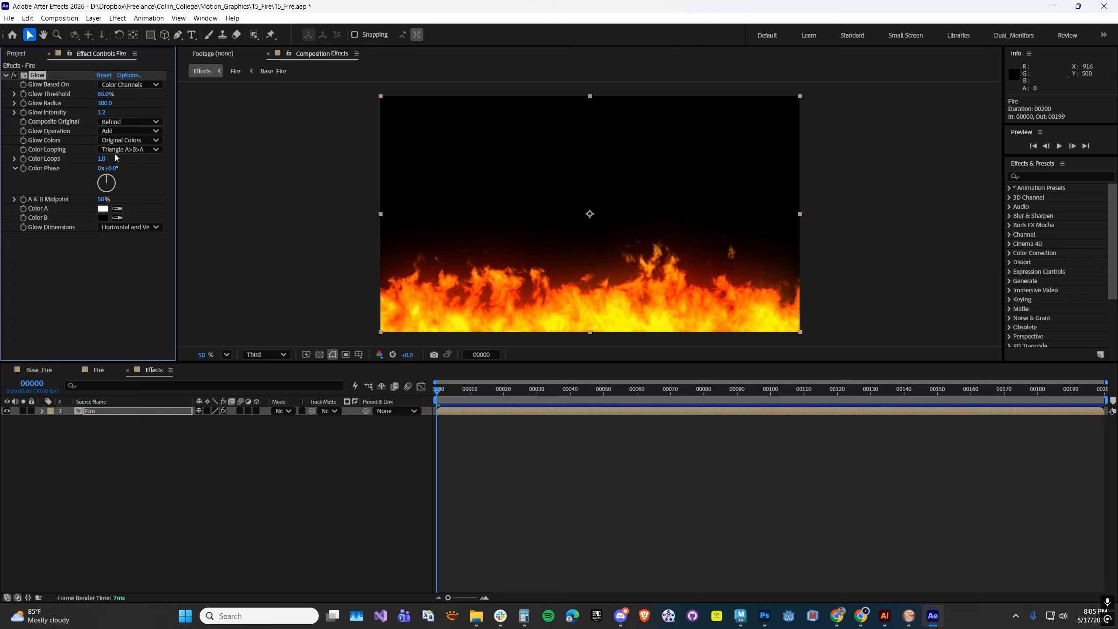
Try a Glow intensity of 1.3 on the Fire layer, and return it to 1.2.
{"action": "left_click_drag", "start_coordinate": [104, 112], "coordinate": [113, 112]}
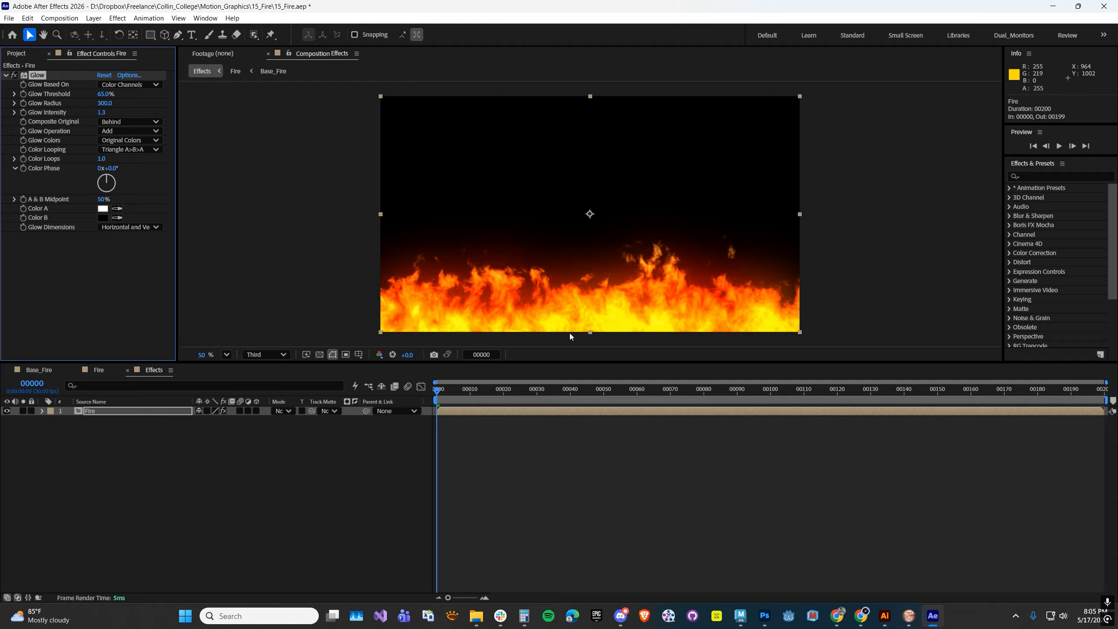
{"action": "left_click", "coordinate": [104, 113]}
{"action": "type", "text": "1.2"}
{"action": "key", "text": "Return"}
Collapse the Glow settings and preview the glowing fire animation in the Effects composition.
{"action": "left_click", "coordinate": [5, 77]}
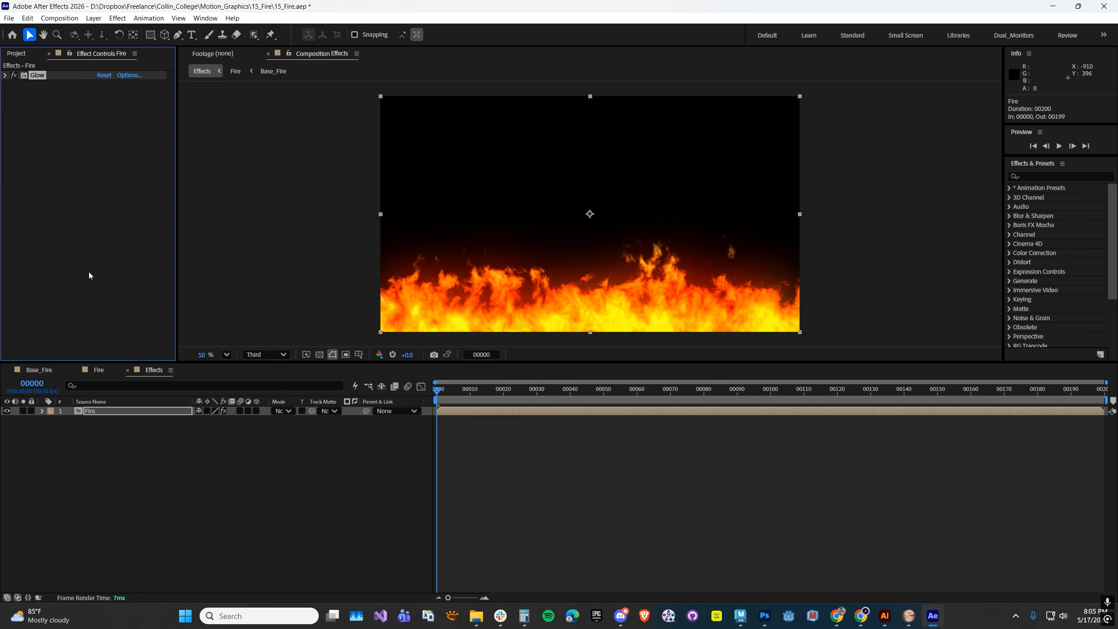
{"action": "left_click", "coordinate": [422, 392]}
{"action": "key", "text": "space"}
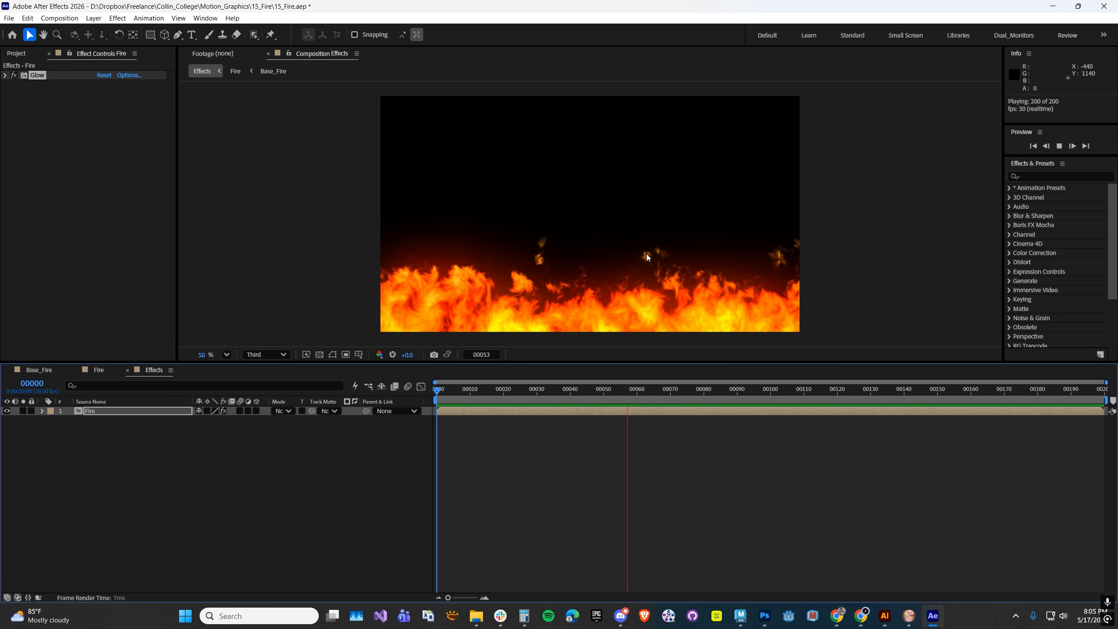
{"action": "key", "text": "space"}
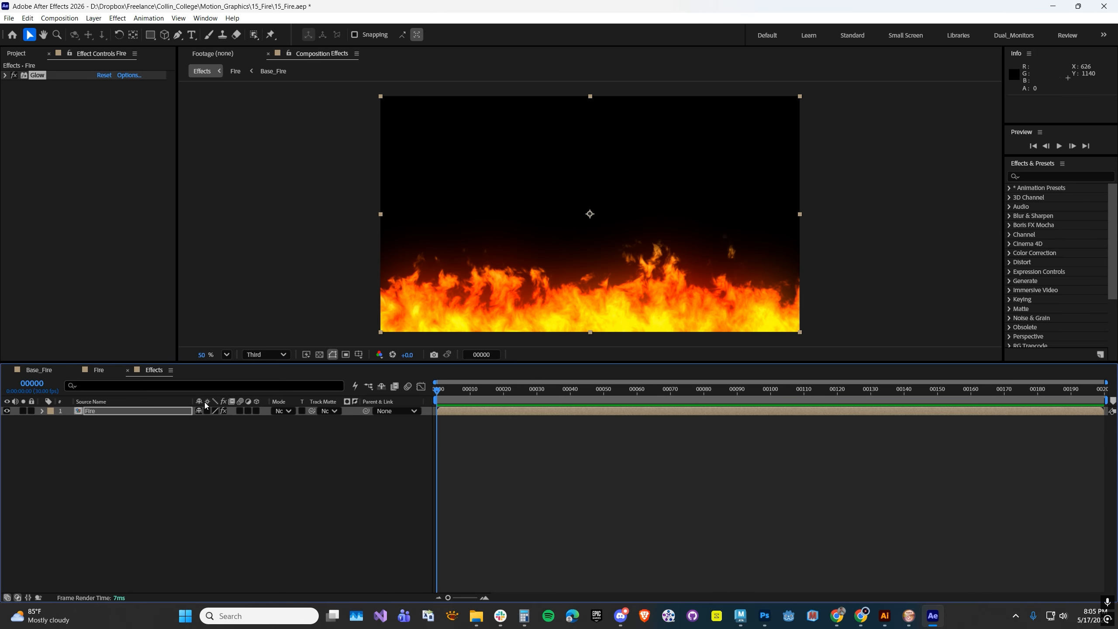
{"action": "left_click", "coordinate": [92, 411]}
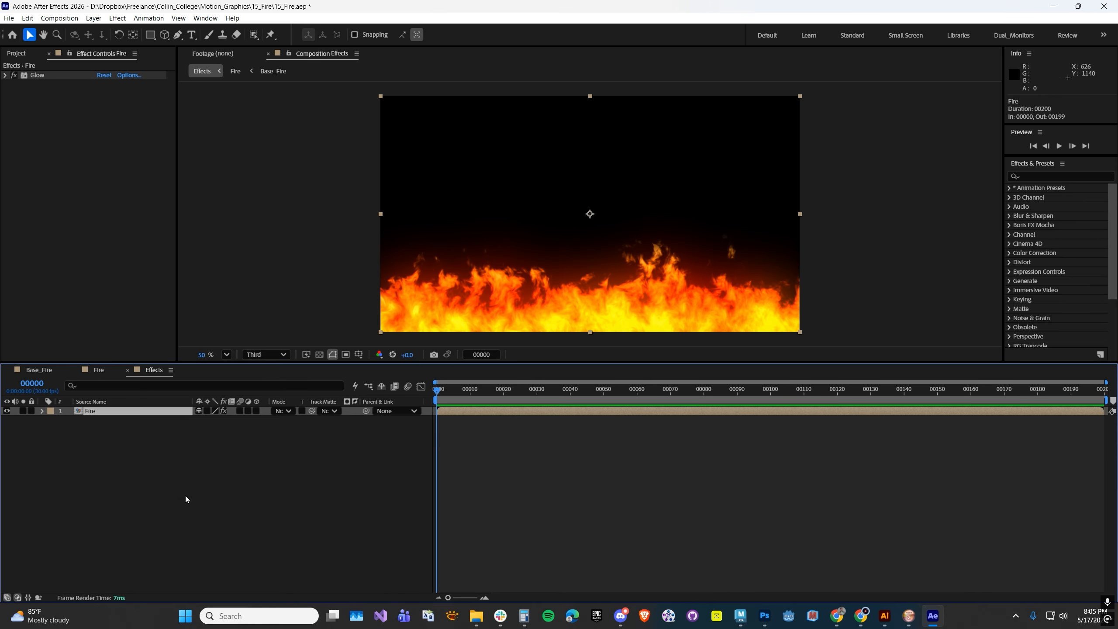
Create a new 1920 x 1080, 30 fps, 200-frame composition named Smoke.
{"action": "left_click", "coordinate": [17, 54]}
{"action": "left_click", "coordinate": [98, 297]}
{"action": "left_click", "coordinate": [33, 354]}
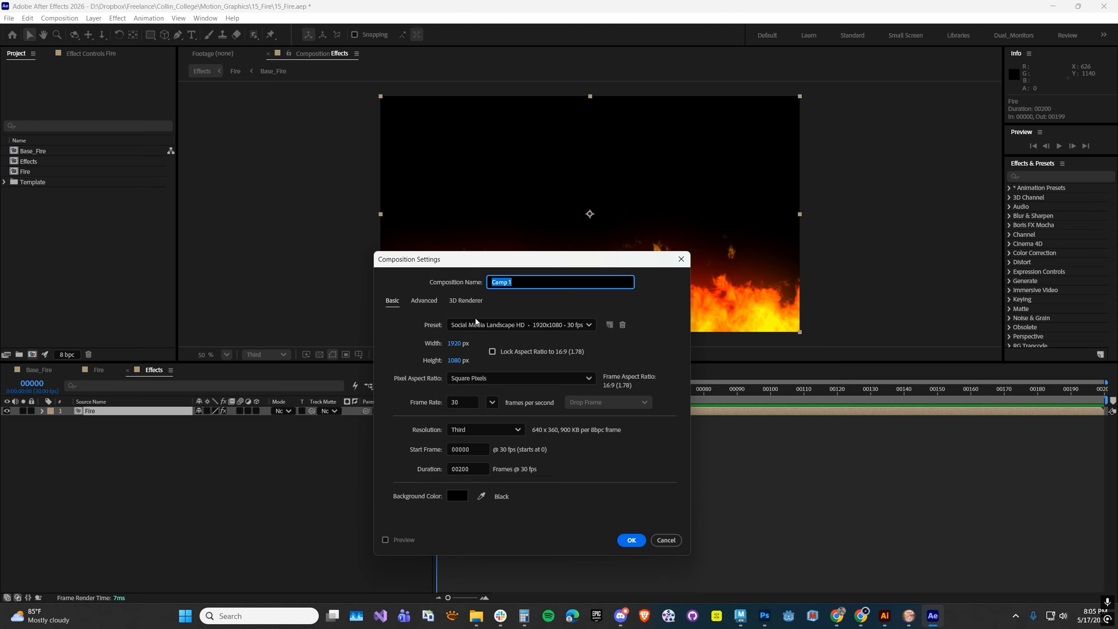
{"action": "type", "text": "Smoke"}
{"action": "key", "text": "Return"}
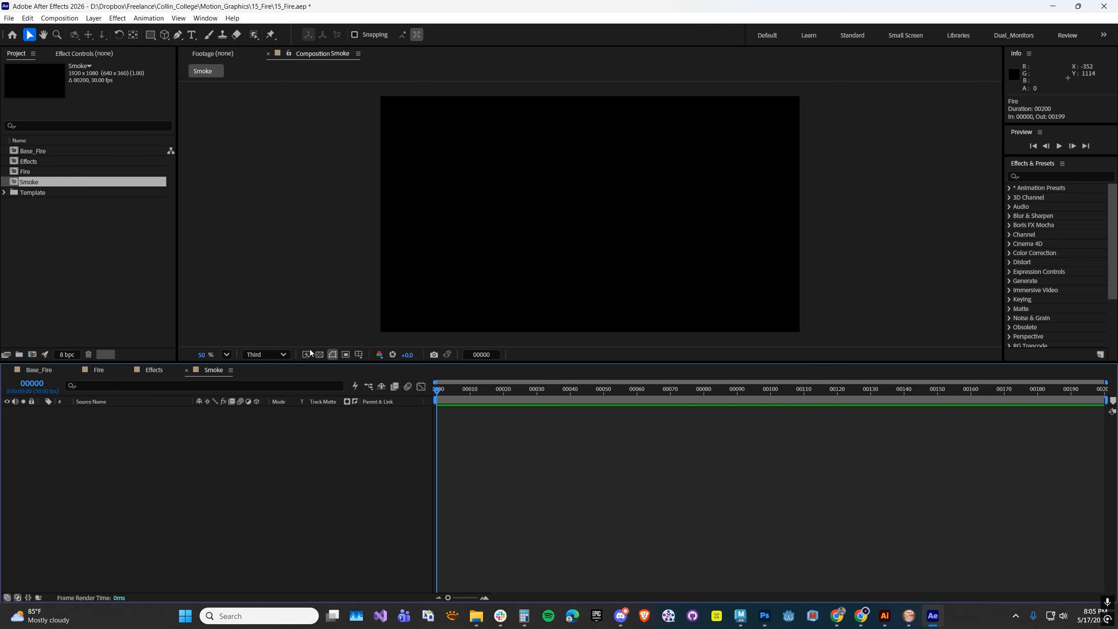
Add a black 1920 x 1080 solid named Smoke to the Smoke composition.
{"action": "left_click", "coordinate": [115, 20]}
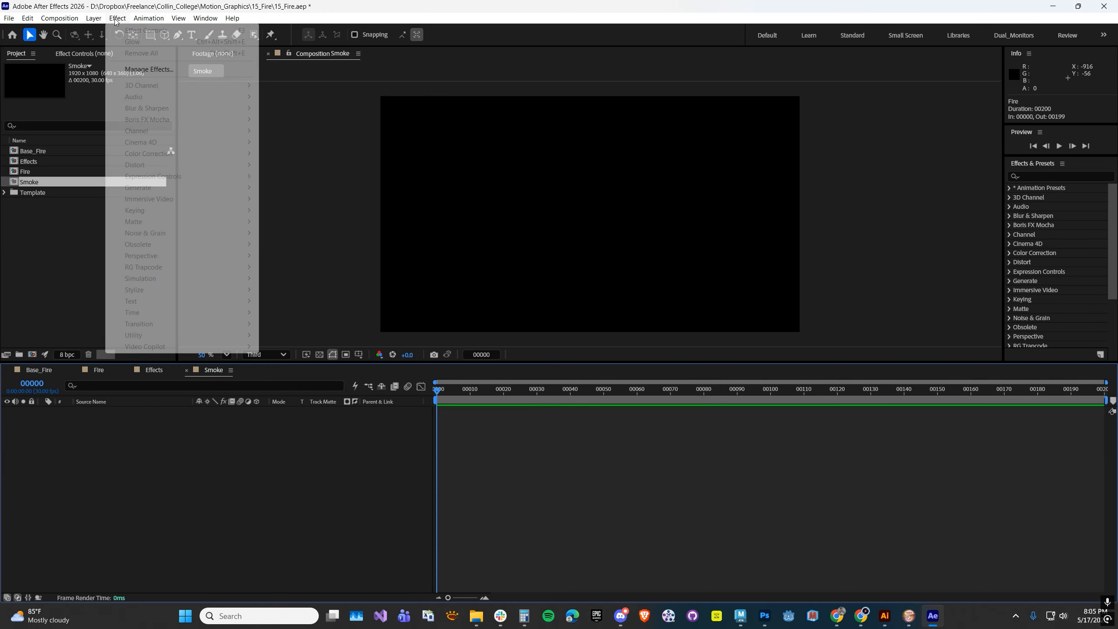
{"action": "left_click", "coordinate": [99, 20]}
{"action": "left_click", "coordinate": [94, 18]}
{"action": "mouse_move", "coordinate": [106, 30]}
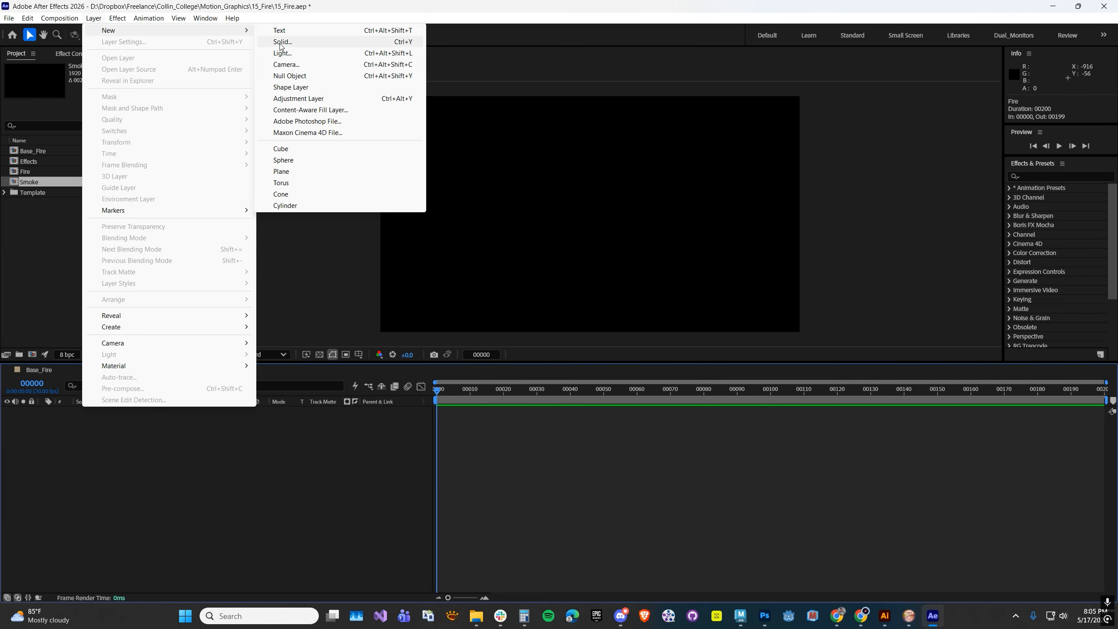
{"action": "left_click", "coordinate": [286, 43]}
{"action": "type", "text": "Smoke"}
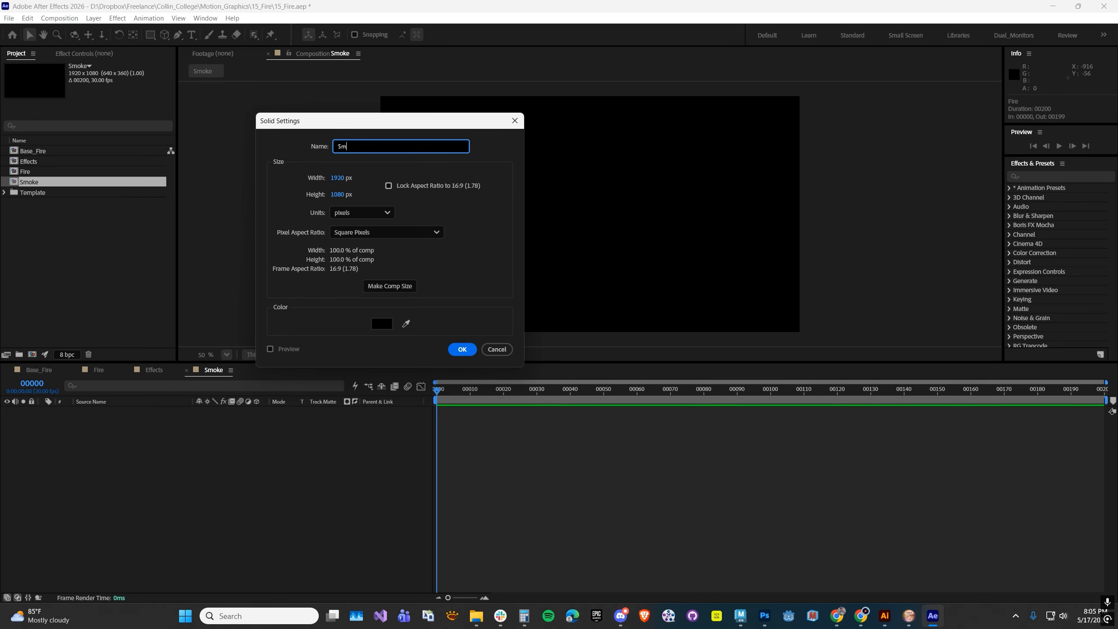
{"action": "key", "text": "Return"}
Apply Fractal Noise to the Smoke solid and set its fractal type to Dynamic Progressive.
{"action": "left_click", "coordinate": [117, 18]}
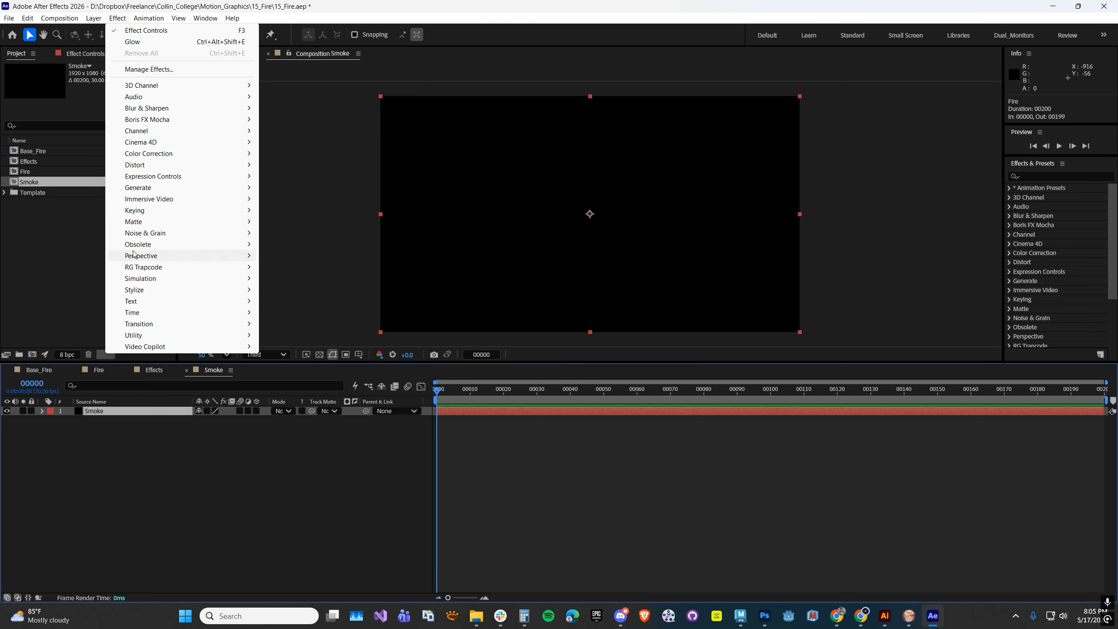
{"action": "mouse_move", "coordinate": [136, 233]}
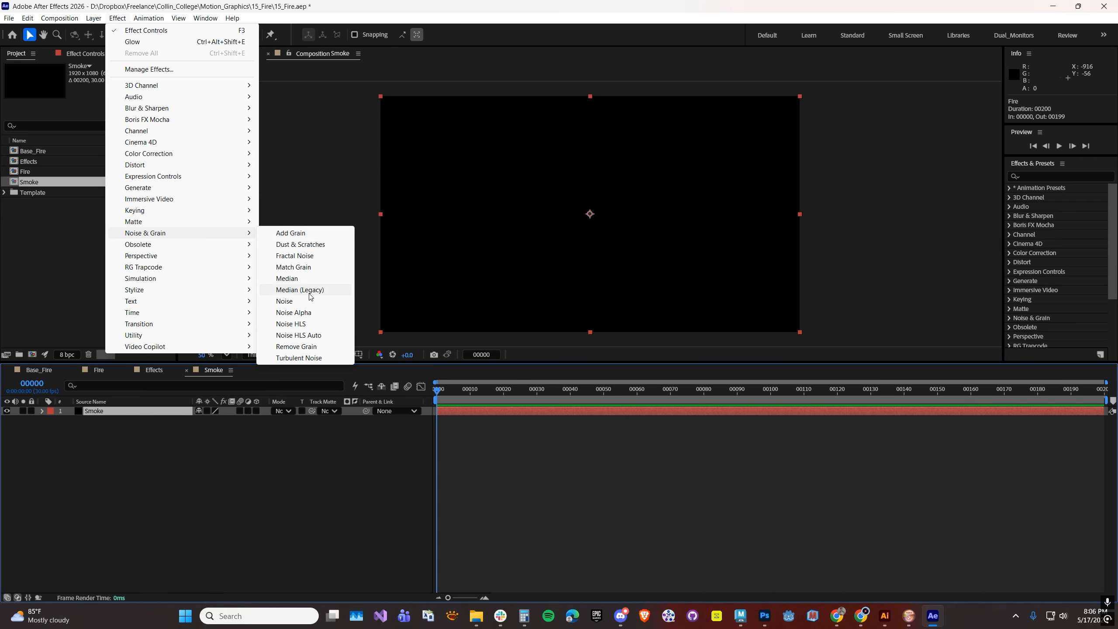
{"action": "left_click", "coordinate": [295, 256]}
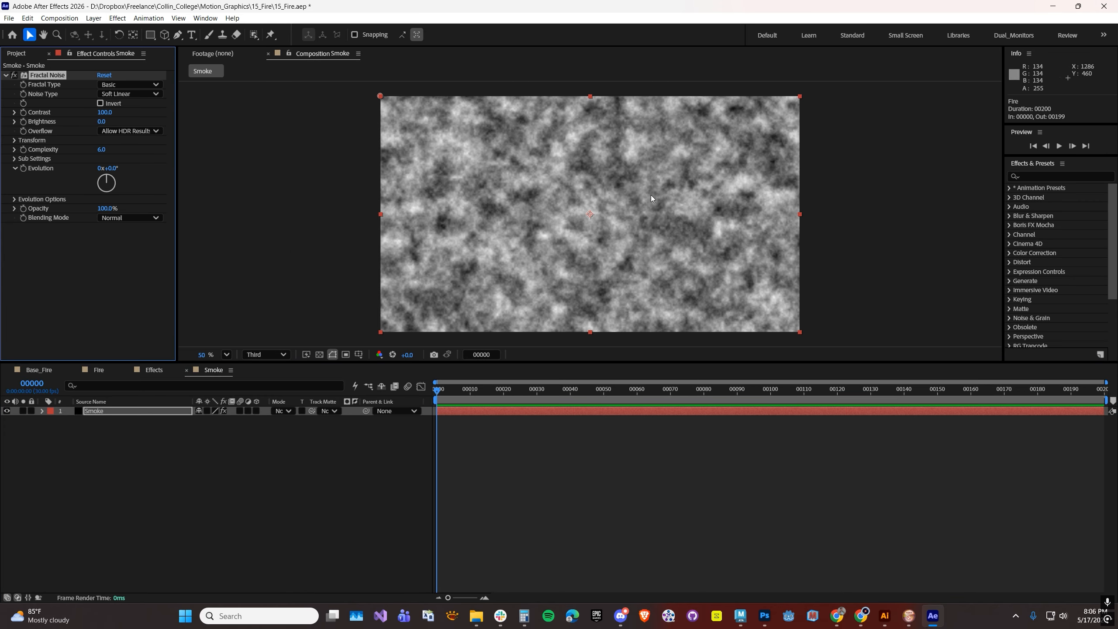
{"action": "left_click", "coordinate": [117, 85]}
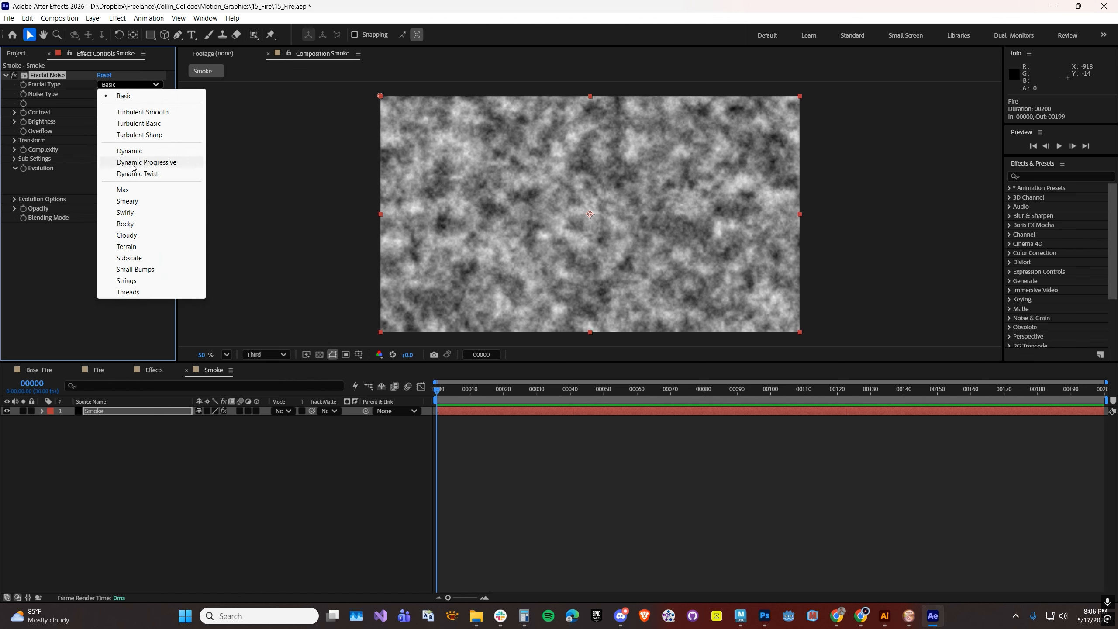
{"action": "left_click", "coordinate": [146, 162]}
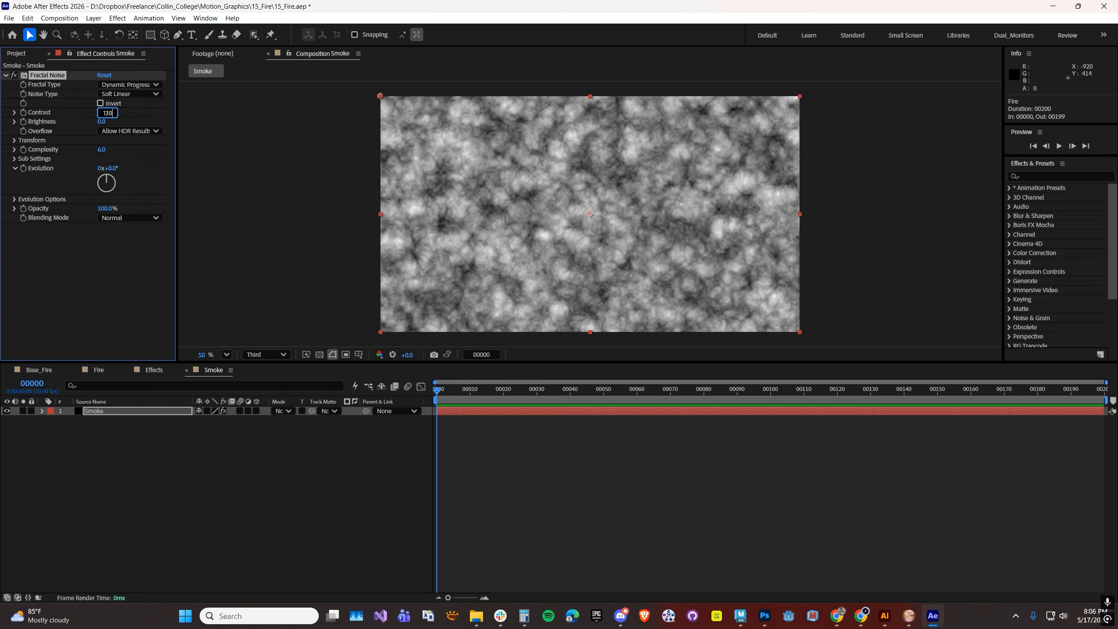
Set the Fractal Noise contrast to 130 and its brightness to 5.
{"action": "key", "text": "Return"}
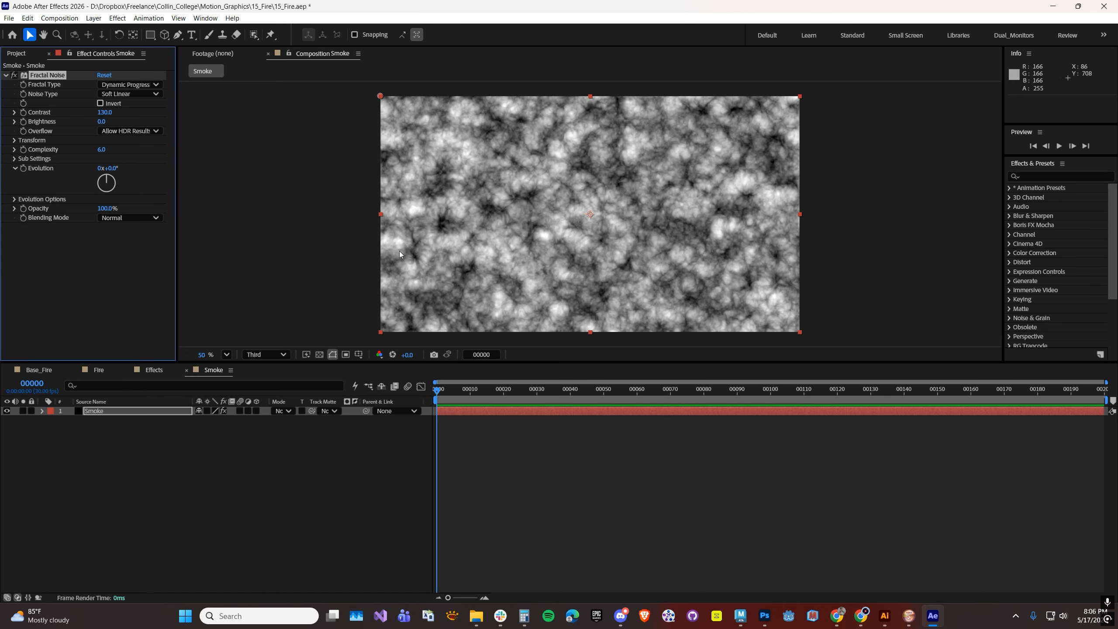
{"action": "left_click", "coordinate": [102, 122]}
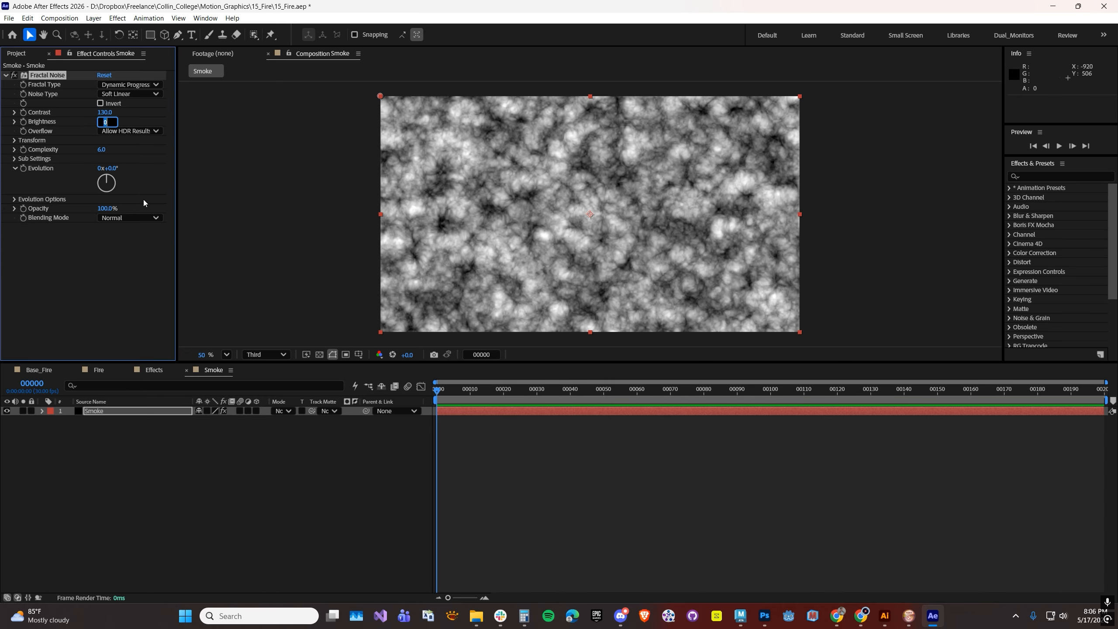
{"action": "type", "text": "20"}
{"action": "key", "text": "Return"}
{"action": "left_click", "coordinate": [103, 121]}
{"action": "type", "text": "5"}
{"action": "key", "text": "Return"}
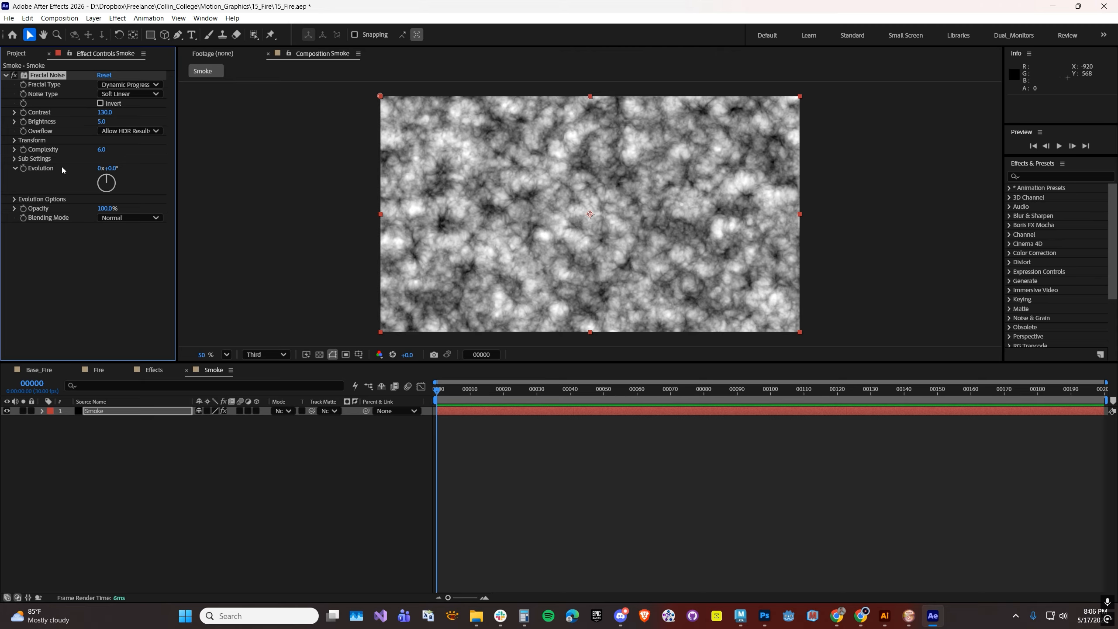
Set the Fractal Noise transform scale to 150 with uniform scaling.
{"action": "left_click", "coordinate": [14, 141]}
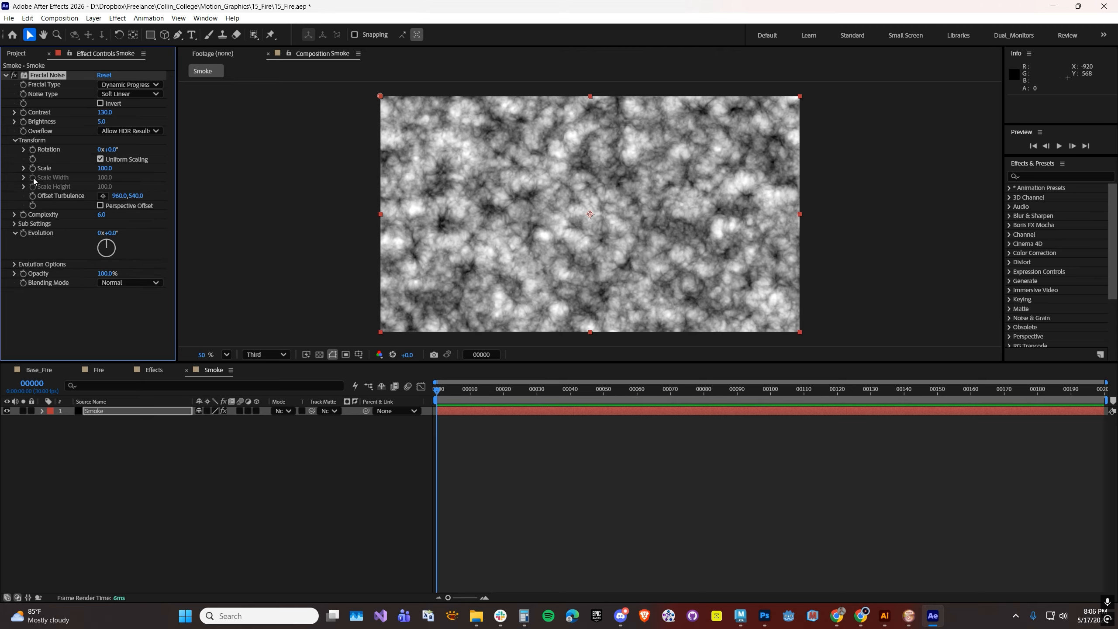
{"action": "left_click", "coordinate": [105, 168]}
{"action": "type", "text": "150"}
{"action": "key", "text": "Return"}
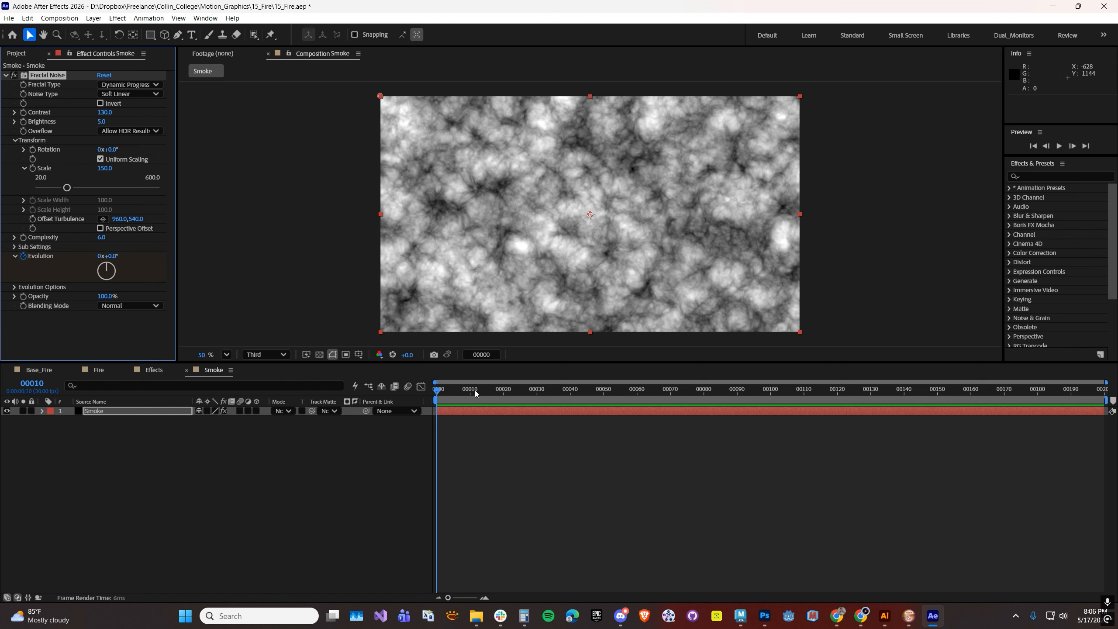
Animate the noise's Evolution from 0 at frame 0 to 4 revolutions at frame 199, and scrub through the motion.
{"action": "key", "text": "End"}
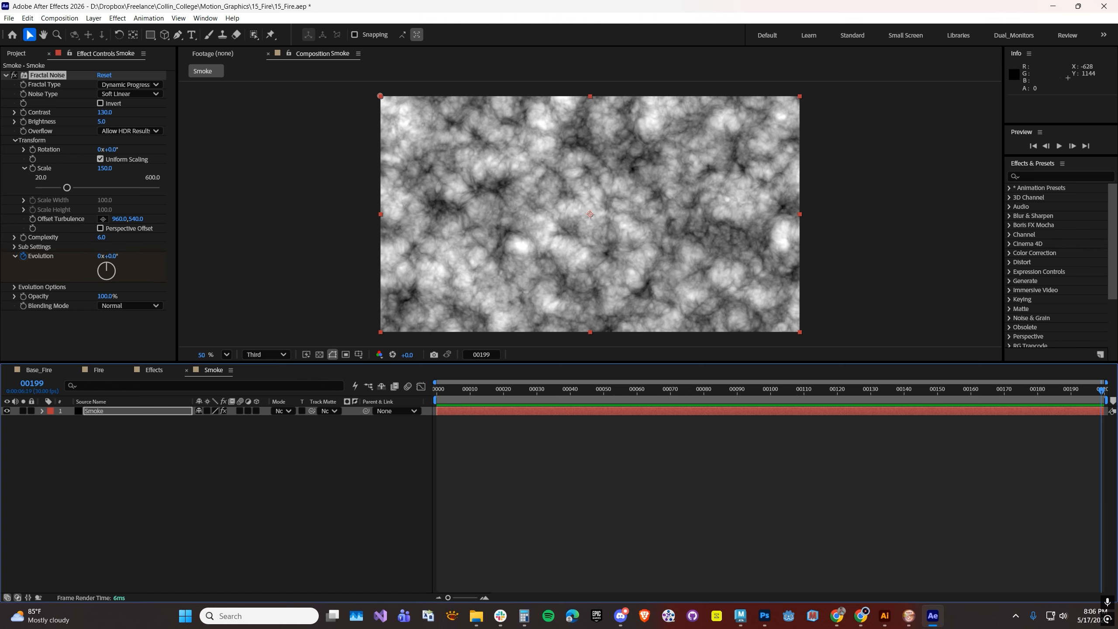
{"action": "left_click", "coordinate": [100, 256]}
{"action": "type", "text": "4"}
{"action": "key", "text": "Return"}
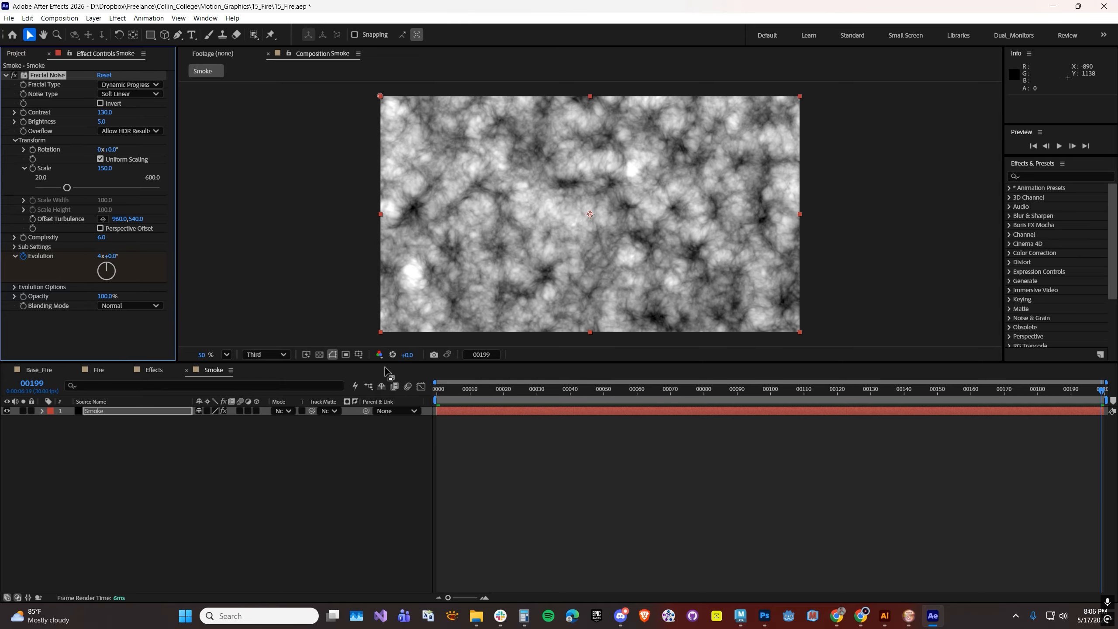
{"action": "left_click_drag", "start_coordinate": [452, 393], "coordinate": [690, 377]}
{"action": "key", "text": "Home"}
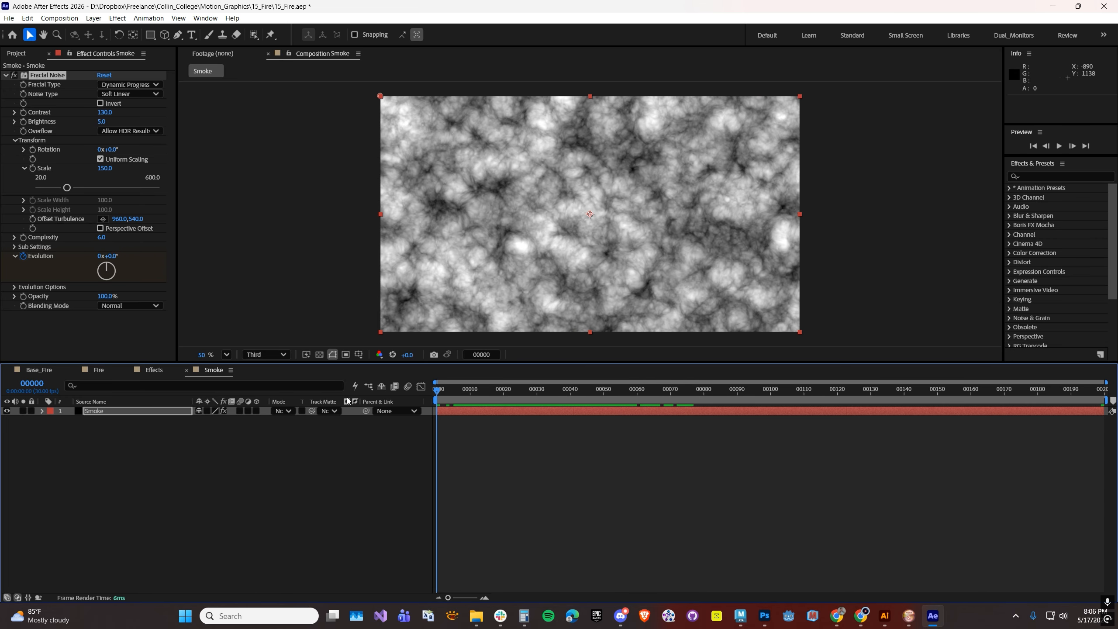
Keyframe the noise's Offset Turbulence at 0, 0 on the first frame.
{"action": "left_click", "coordinate": [116, 219]}
{"action": "type", "text": "0"}
{"action": "key", "text": "Return"}
{"action": "left_click", "coordinate": [128, 220]}
{"action": "type", "text": "0"}
{"action": "key", "text": "Return"}
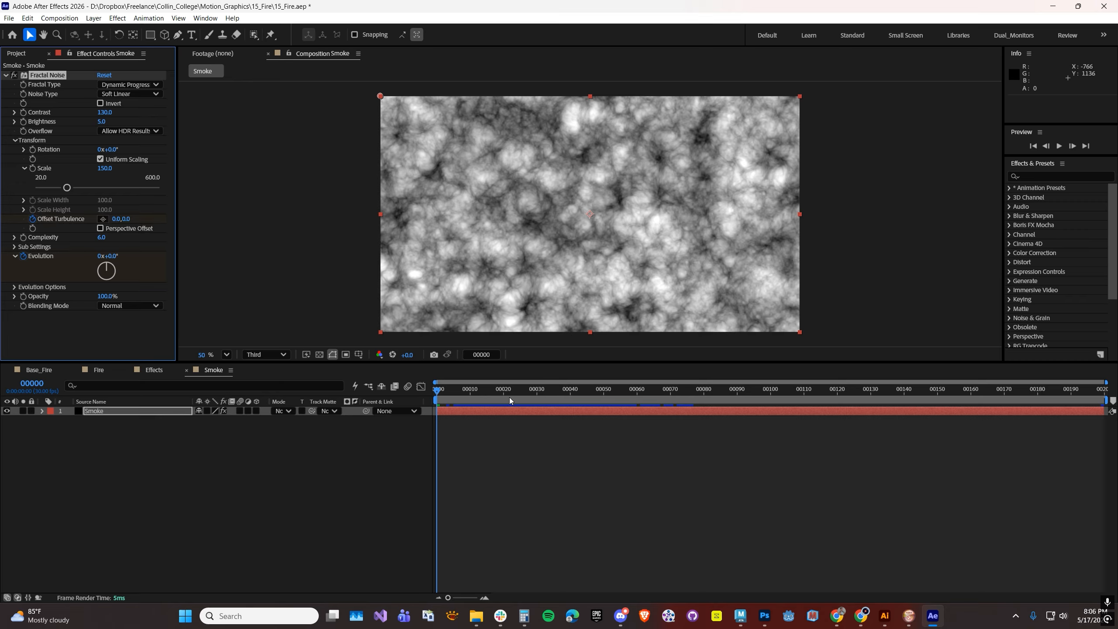
Keyframe the Offset Turbulence at 350, -1000 on frame 199 and scrub back through the smoke motion.
{"action": "left_click_drag", "start_coordinate": [440, 392], "coordinate": [1102, 392]}
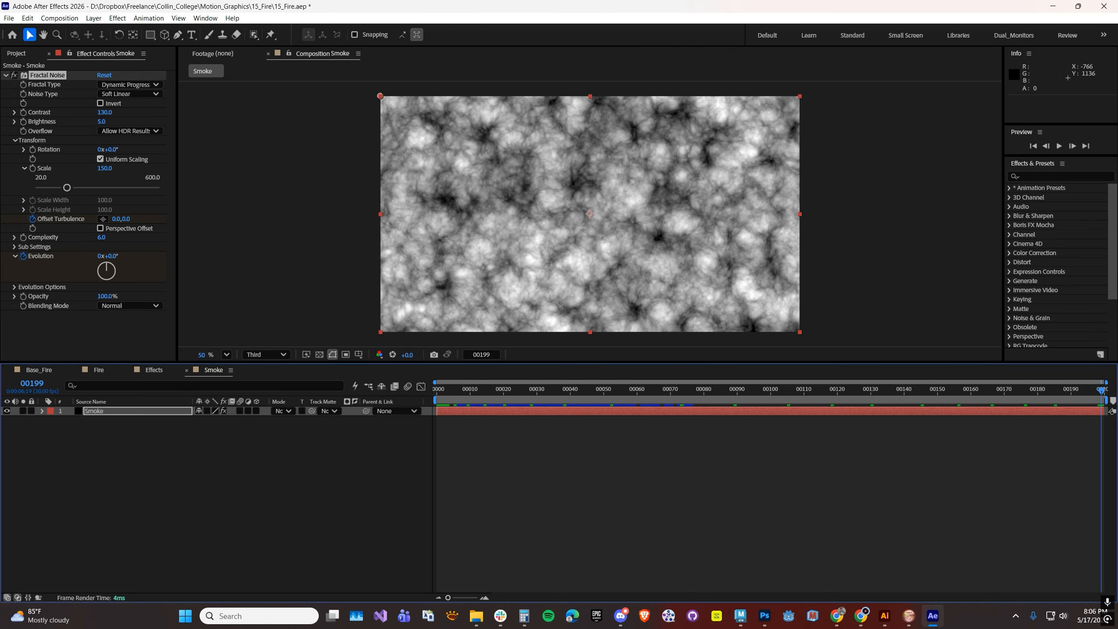
{"action": "left_click", "coordinate": [116, 219]}
{"action": "type", "text": "350"}
{"action": "key", "text": "Return"}
{"action": "left_click", "coordinate": [131, 219]}
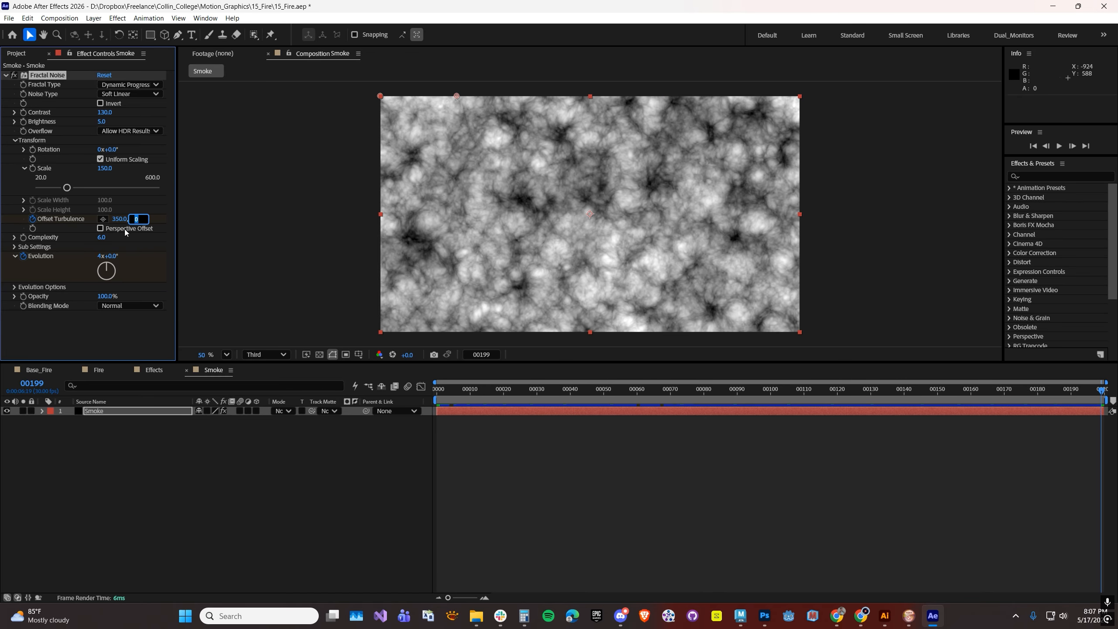
{"action": "type", "text": "-1000"}
{"action": "key", "text": "Return"}
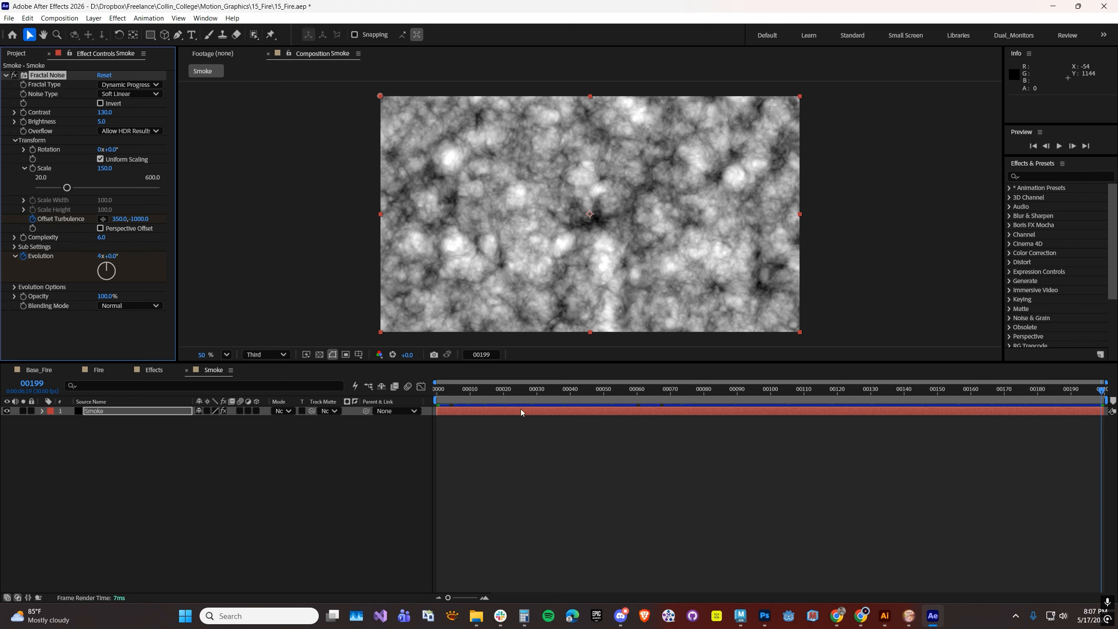
{"action": "left_click_drag", "start_coordinate": [462, 399], "coordinate": [376, 436]}
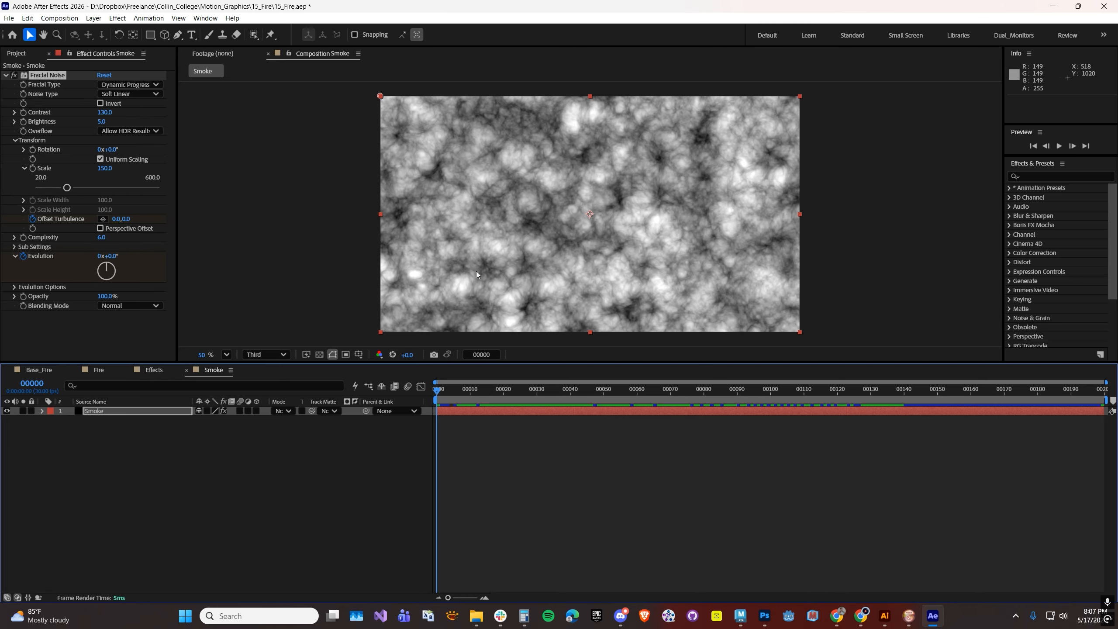
Add a full-frame solid in dark brownish grey (2B2926) above the Smoke layer.
{"action": "left_click", "coordinate": [94, 18]}
{"action": "mouse_move", "coordinate": [108, 30]}
{"action": "left_click", "coordinate": [281, 42]}
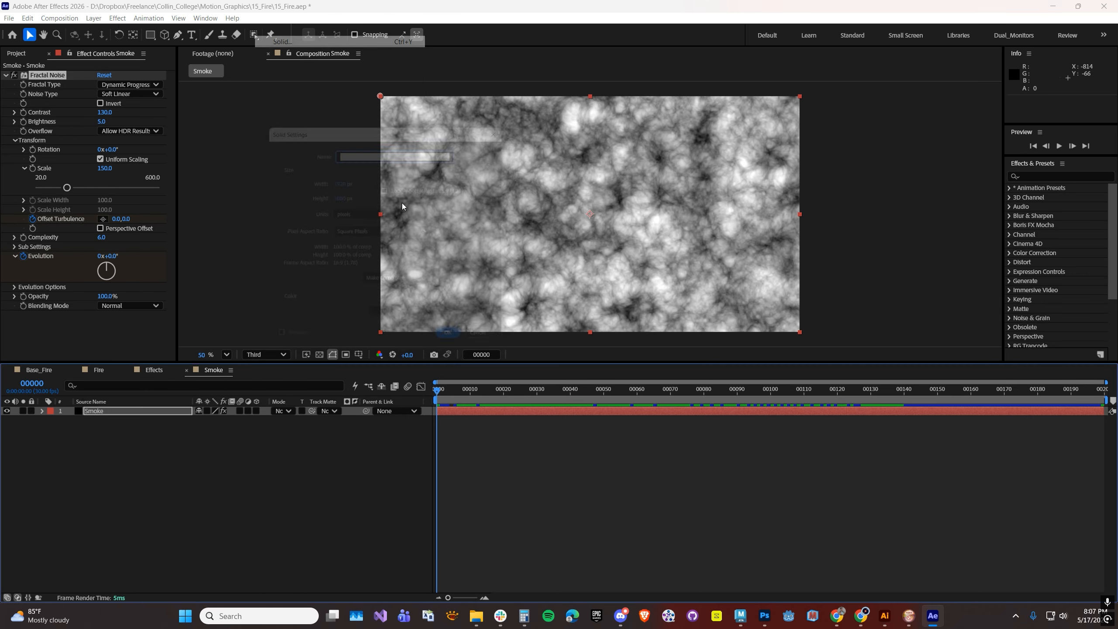
{"action": "left_click", "coordinate": [381, 324]}
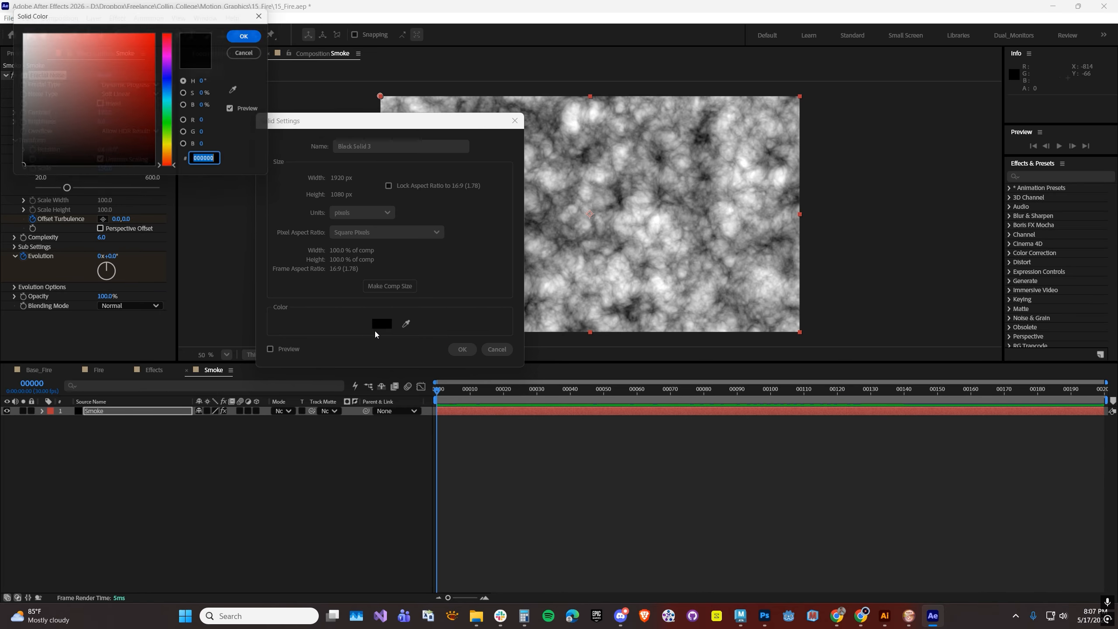
{"action": "left_click", "coordinate": [172, 157]}
{"action": "mouse_move", "coordinate": [93, 160]}
{"action": "left_mouse_down"}
{"action": "mouse_move", "coordinate": [37, 137]}
{"action": "mouse_move", "coordinate": [36, 147]}
{"action": "left_mouse_up"}
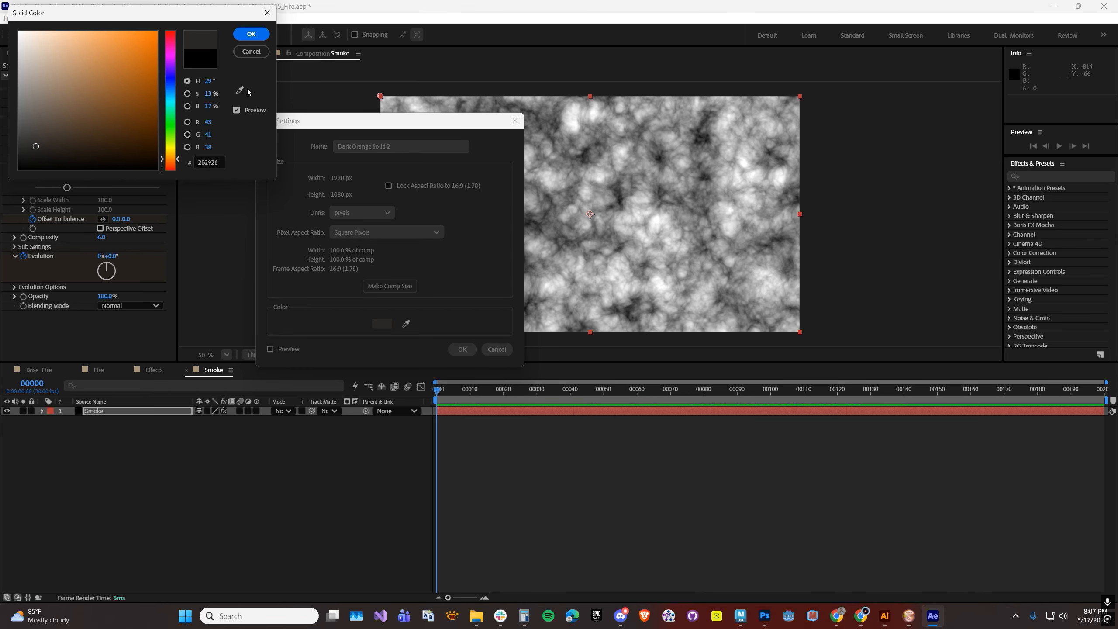
{"action": "left_click", "coordinate": [251, 34]}
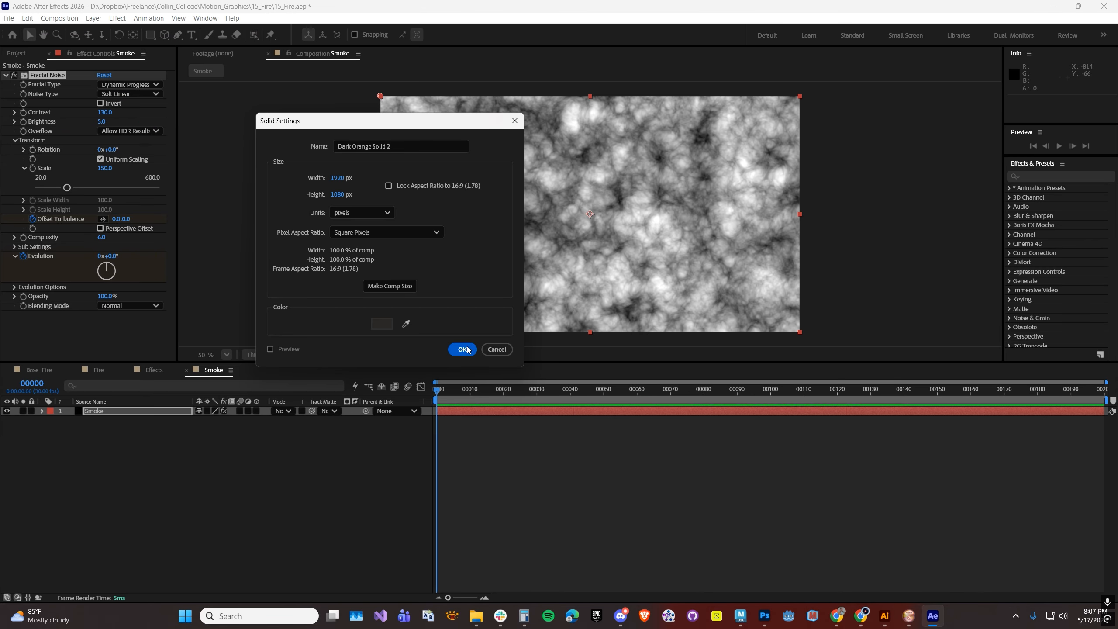
{"action": "left_click", "coordinate": [462, 349]}
Set the dark solid's blending mode to Hard Light and compare the smoke with the solid hidden and shown.
{"action": "left_click", "coordinate": [284, 412]}
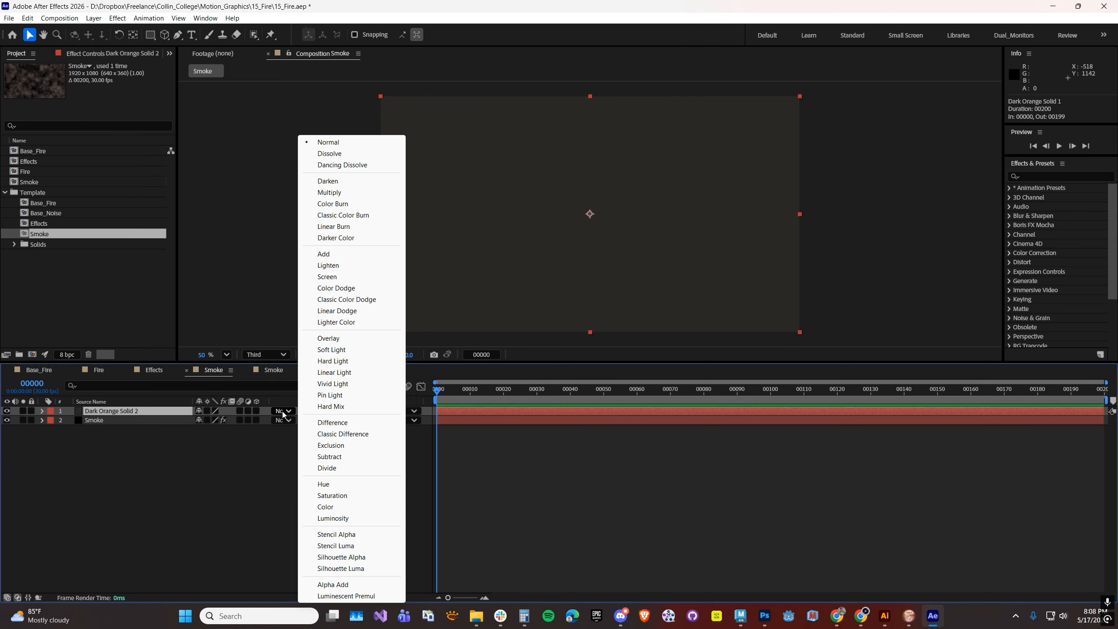
{"action": "left_click", "coordinate": [333, 361]}
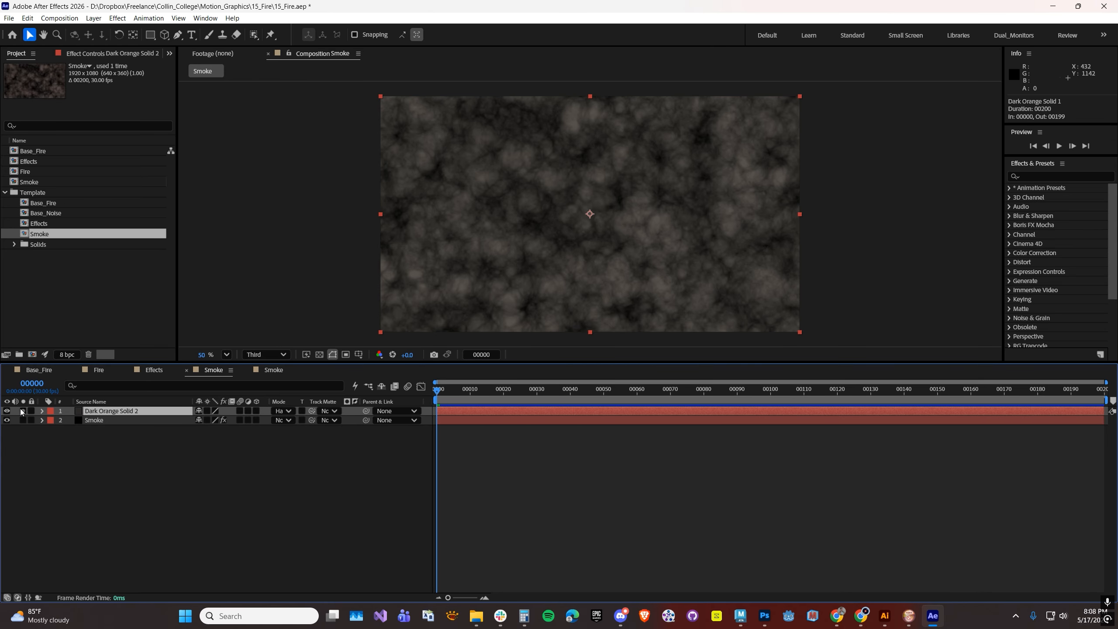
{"action": "left_click", "coordinate": [7, 411]}
{"action": "left_click", "coordinate": [7, 411]}
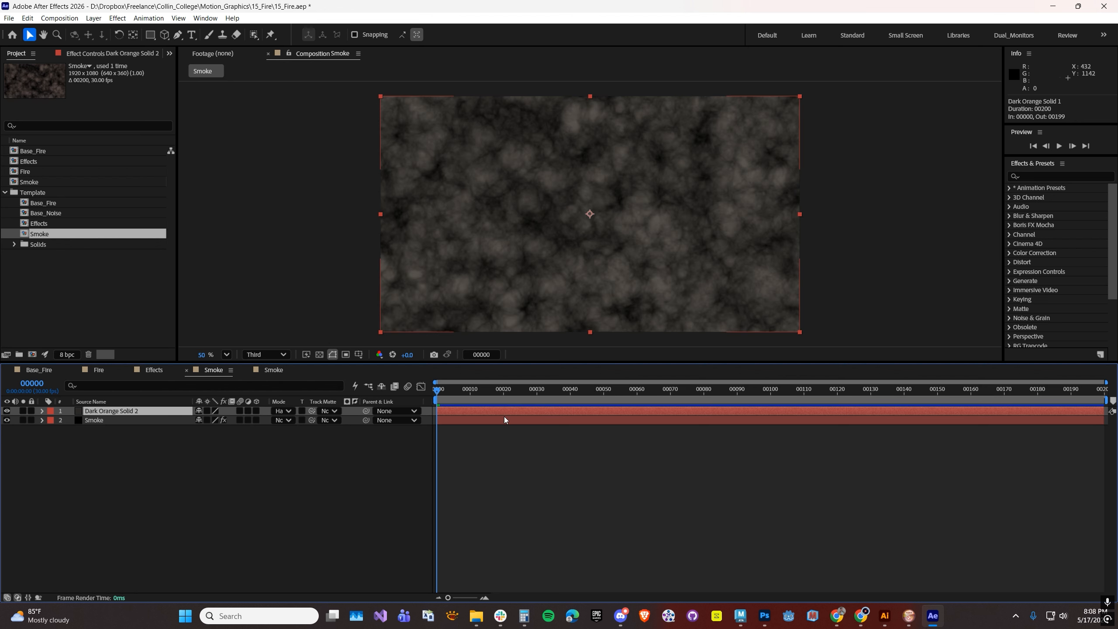
Open the Effects composition, place its timeline first, and close the Fire and extra Smoke timelines.
{"action": "left_click_drag", "start_coordinate": [453, 392], "coordinate": [428, 459]}
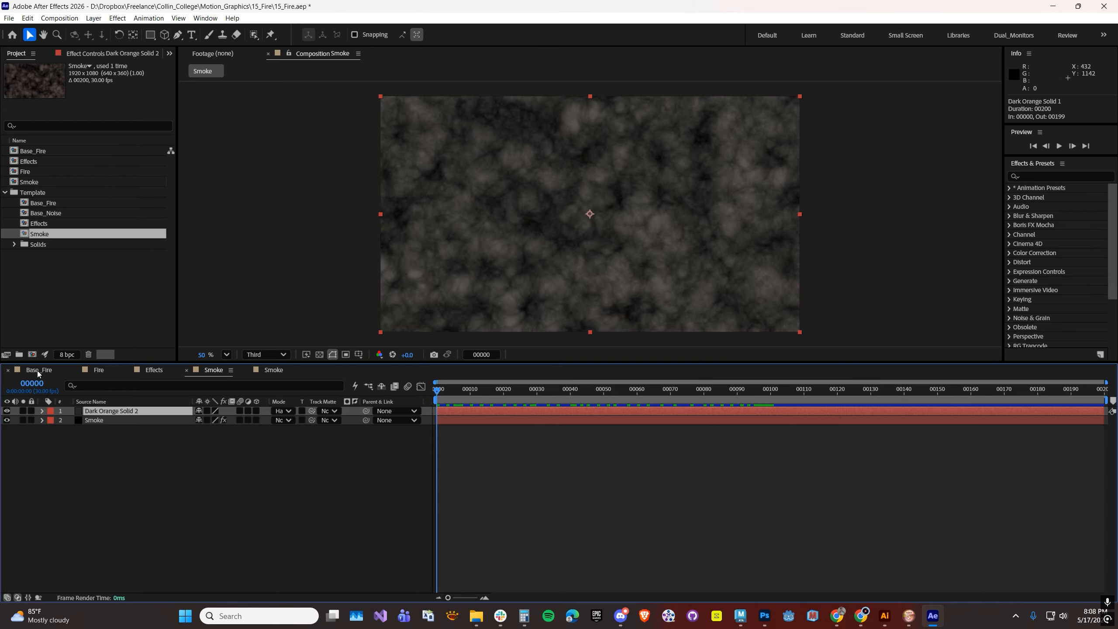
{"action": "left_click", "coordinate": [156, 371]}
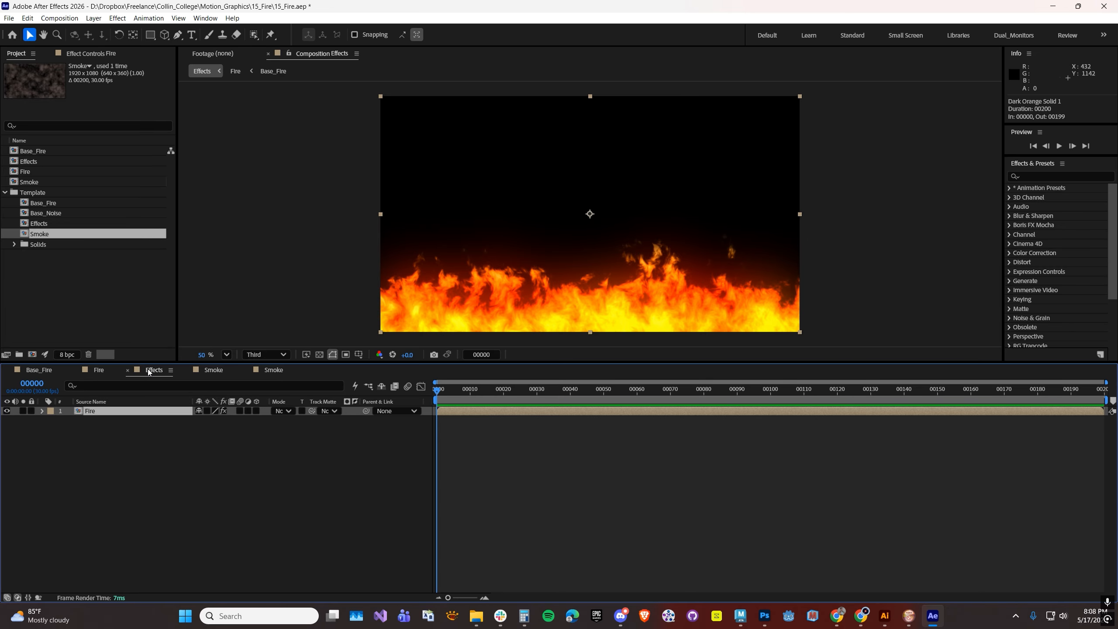
{"action": "left_click_drag", "start_coordinate": [150, 372], "coordinate": [35, 372]}
{"action": "left_click", "coordinate": [187, 370]}
{"action": "left_click", "coordinate": [134, 370]}
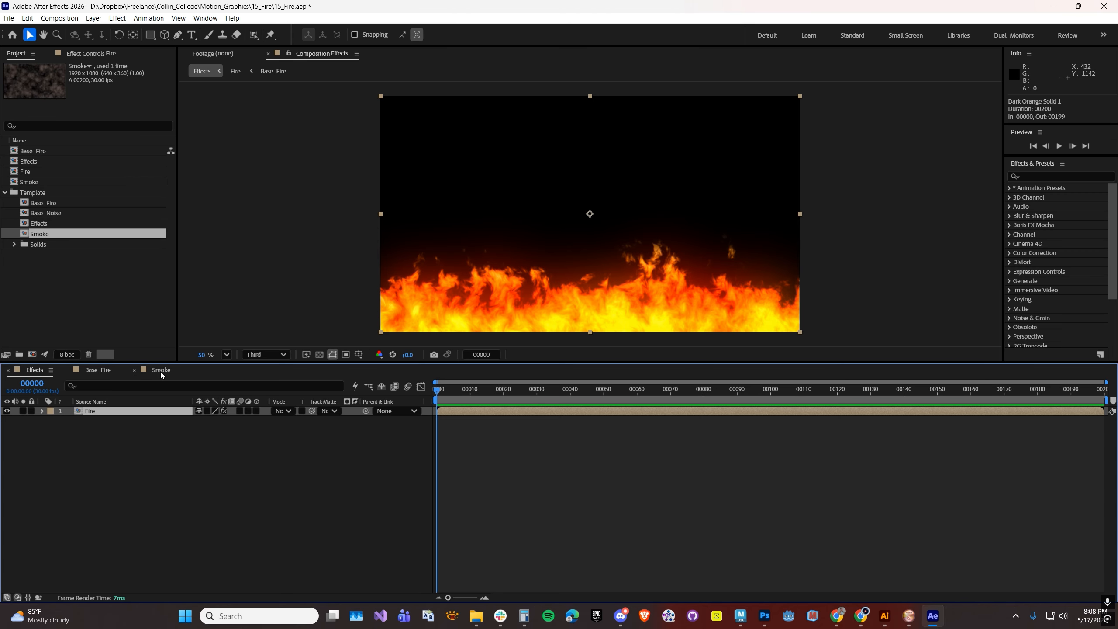
Add the main Smoke composition as a layer above Fire in the Effects composition and scrub through its motion.
{"action": "left_click", "coordinate": [5, 193]}
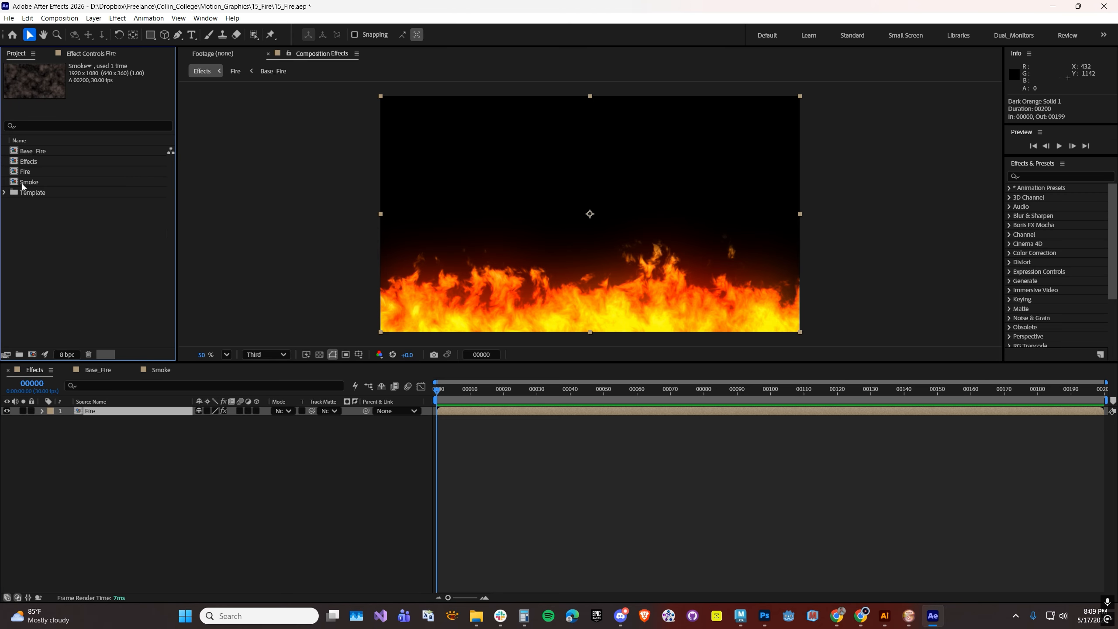
{"action": "left_click_drag", "start_coordinate": [25, 182], "coordinate": [27, 162]}
{"action": "left_click_drag", "start_coordinate": [455, 392], "coordinate": [396, 399]}
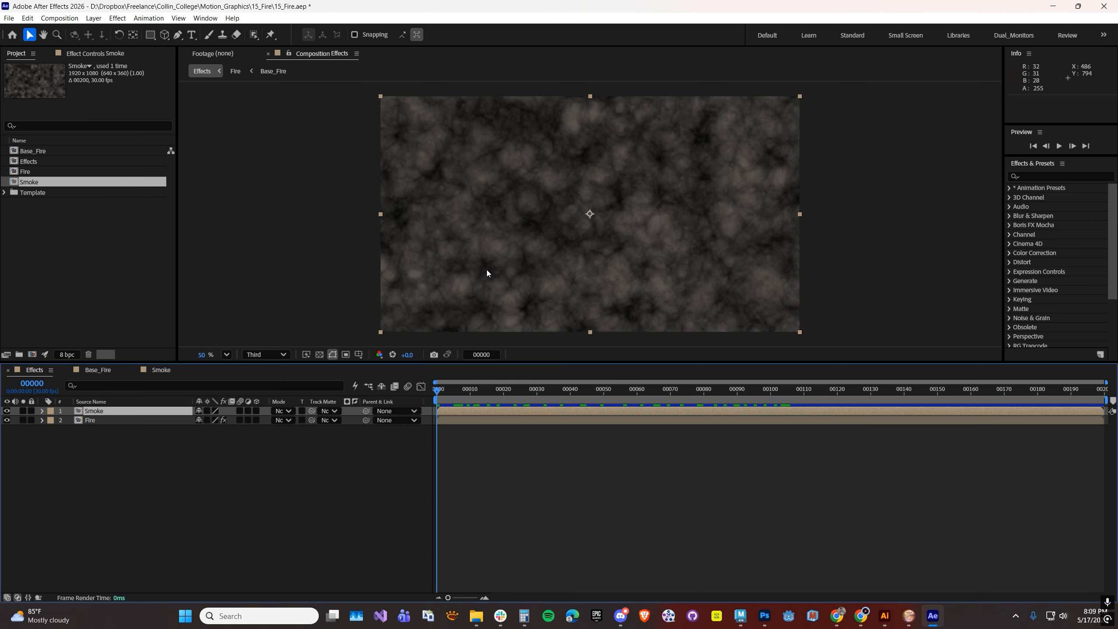
Set the Smoke layer's blending mode to Add and its opacity to 50%, comparing the fire with the smoke hidden and shown.
{"action": "left_click", "coordinate": [285, 412]}
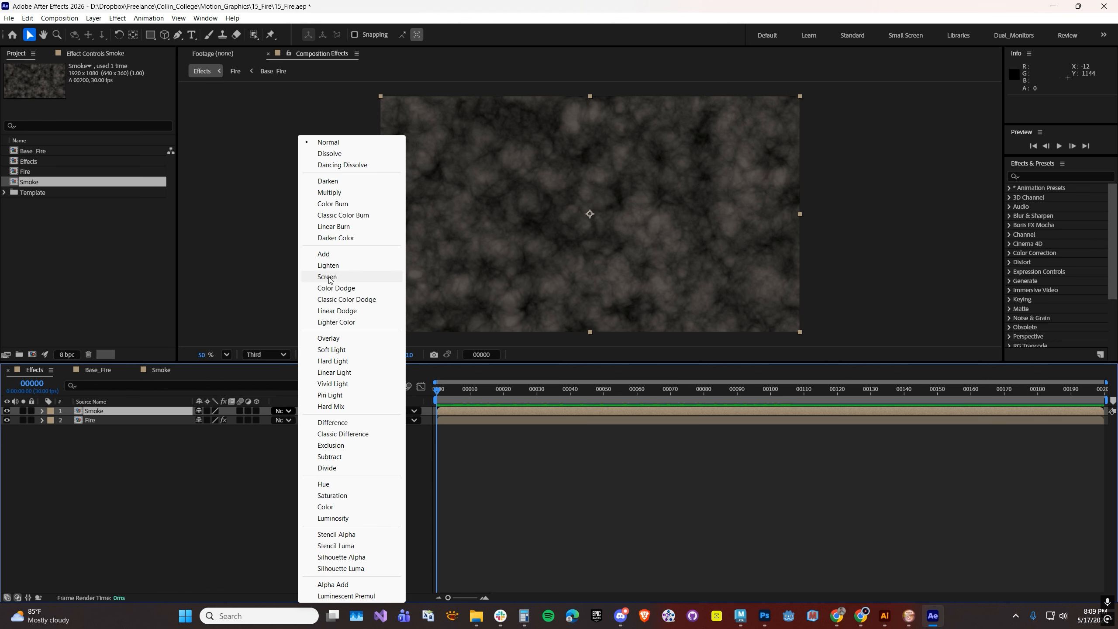
{"action": "left_click", "coordinate": [325, 255]}
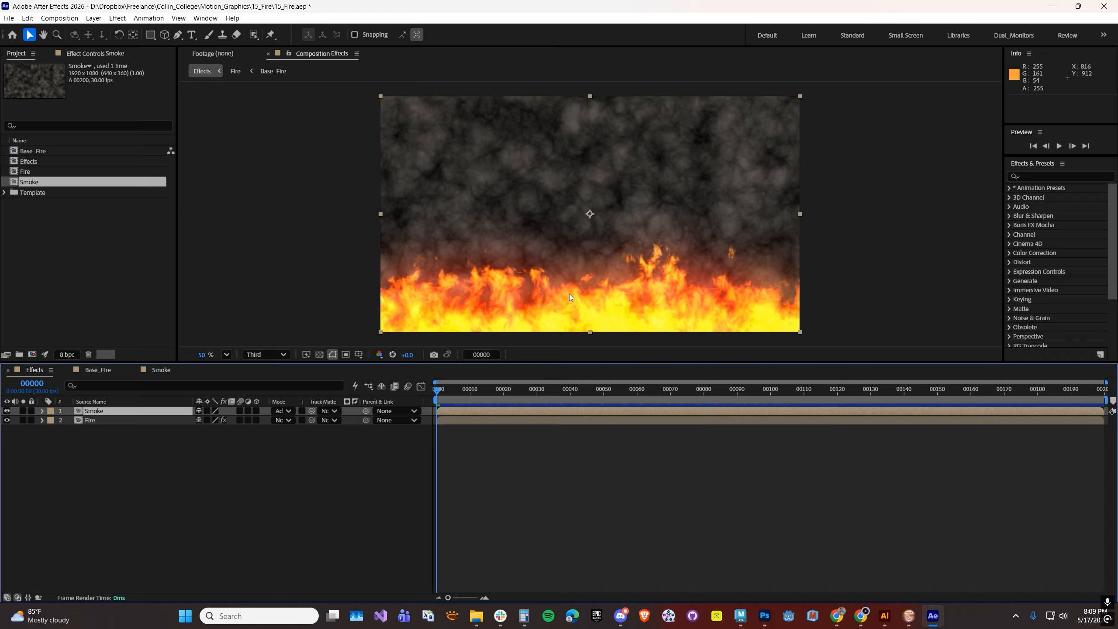
{"action": "left_click", "coordinate": [89, 414]}
{"action": "key", "text": "t"}
{"action": "left_click", "coordinate": [203, 420]}
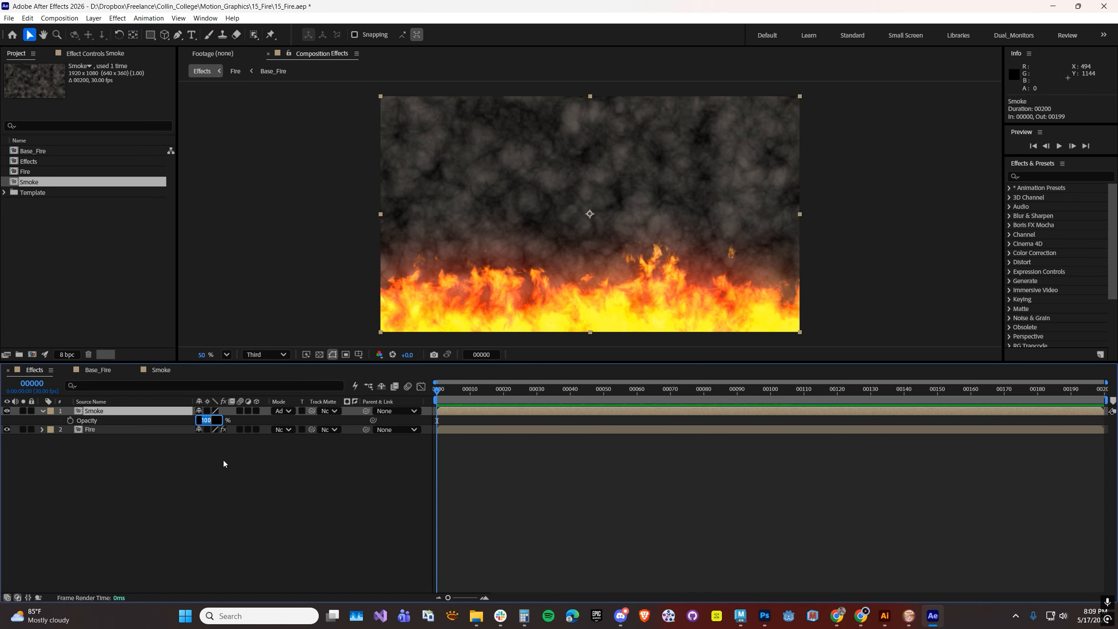
{"action": "key", "text": "Return"}
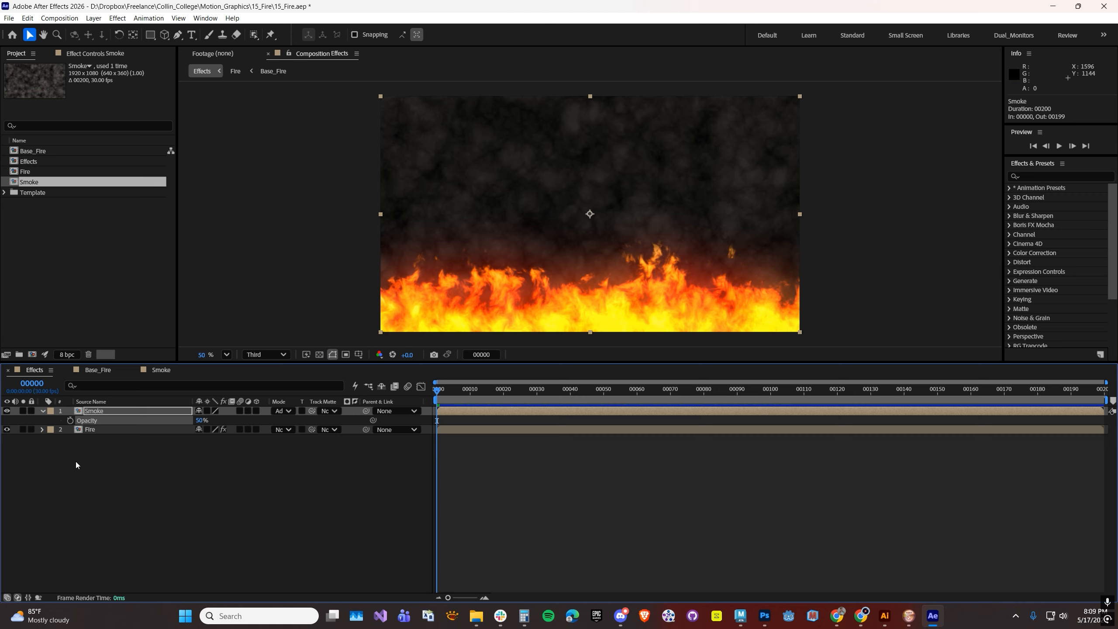
{"action": "left_click", "coordinate": [6, 411]}
{"action": "left_click", "coordinate": [6, 411]}
Draw an oversized rectangular mask on the Smoke layer, extending beyond the frame's top and sides with its lower edge at about 632 px.
{"action": "key", "text": "comma"}
{"action": "left_click_drag", "start_coordinate": [456, 287], "coordinate": [412, 311]}
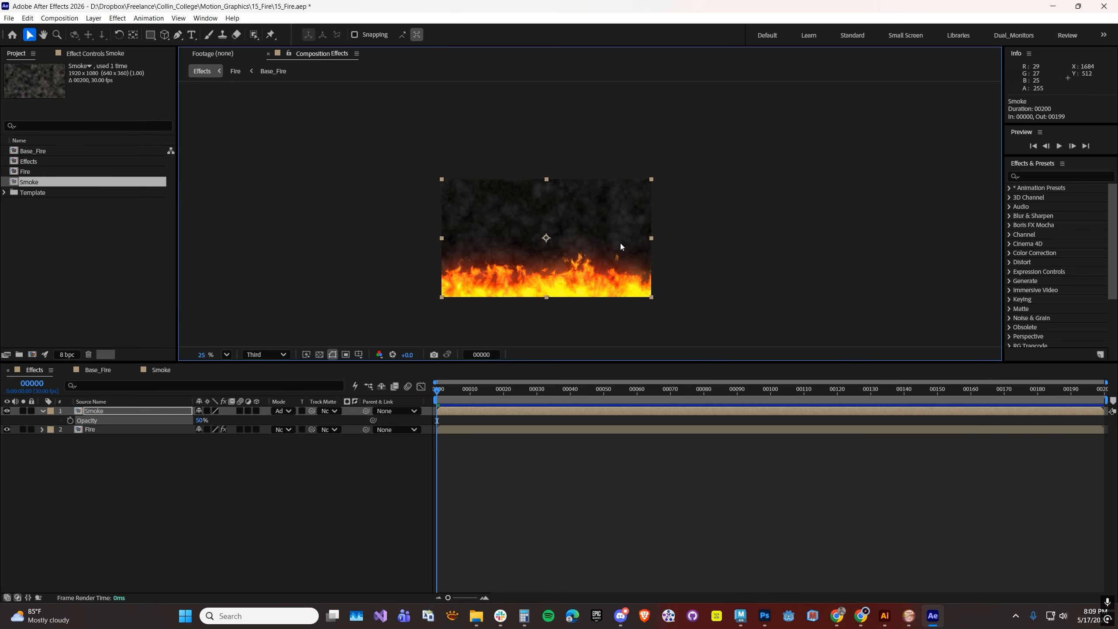
{"action": "left_click_drag", "start_coordinate": [523, 281], "coordinate": [519, 293]}
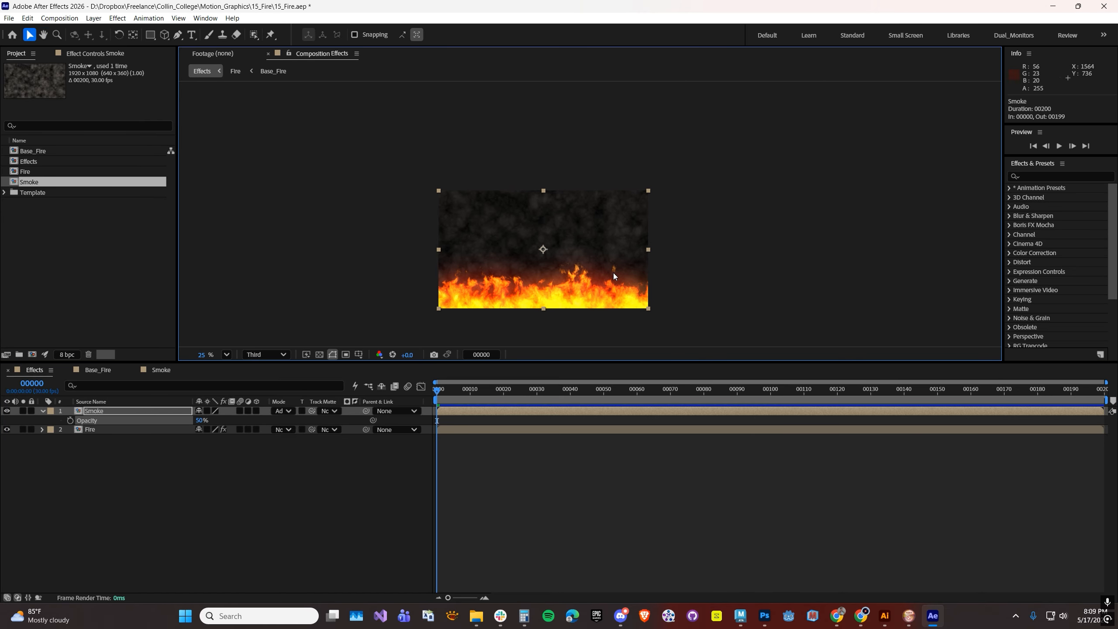
{"action": "left_click_drag", "start_coordinate": [497, 299], "coordinate": [510, 286]}
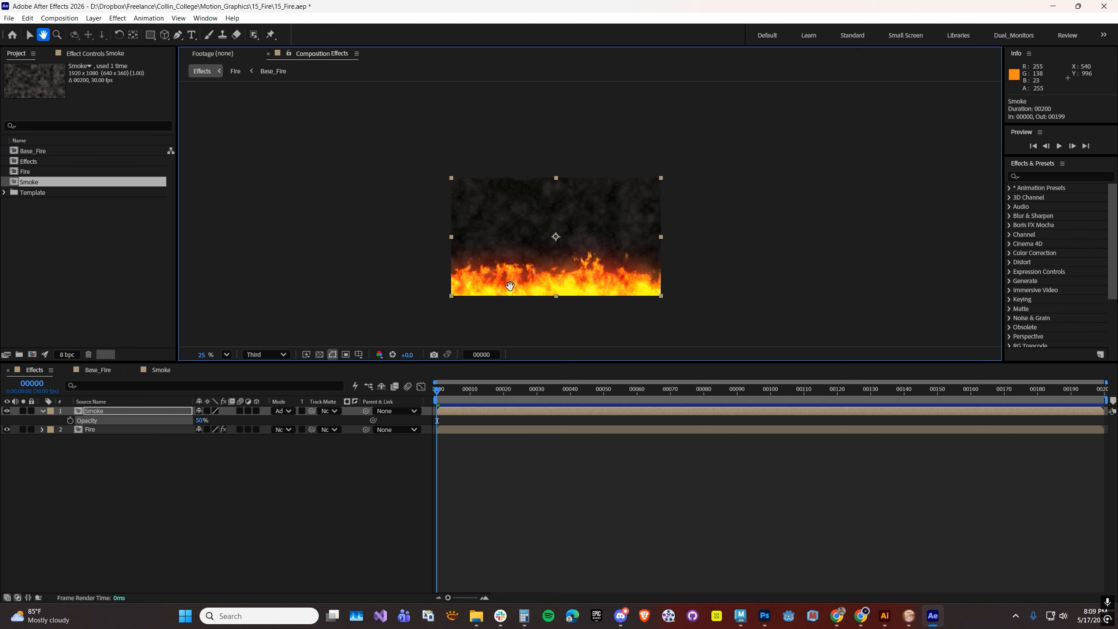
{"action": "scroll", "coordinate": [511, 286], "scroll_direction": "up", "scroll_amount": 1}
{"action": "scroll", "coordinate": [510, 287], "scroll_direction": "down", "scroll_amount": 1}
{"action": "left_click_drag", "start_coordinate": [431, 298], "coordinate": [440, 292]}
{"action": "key", "text": "v"}
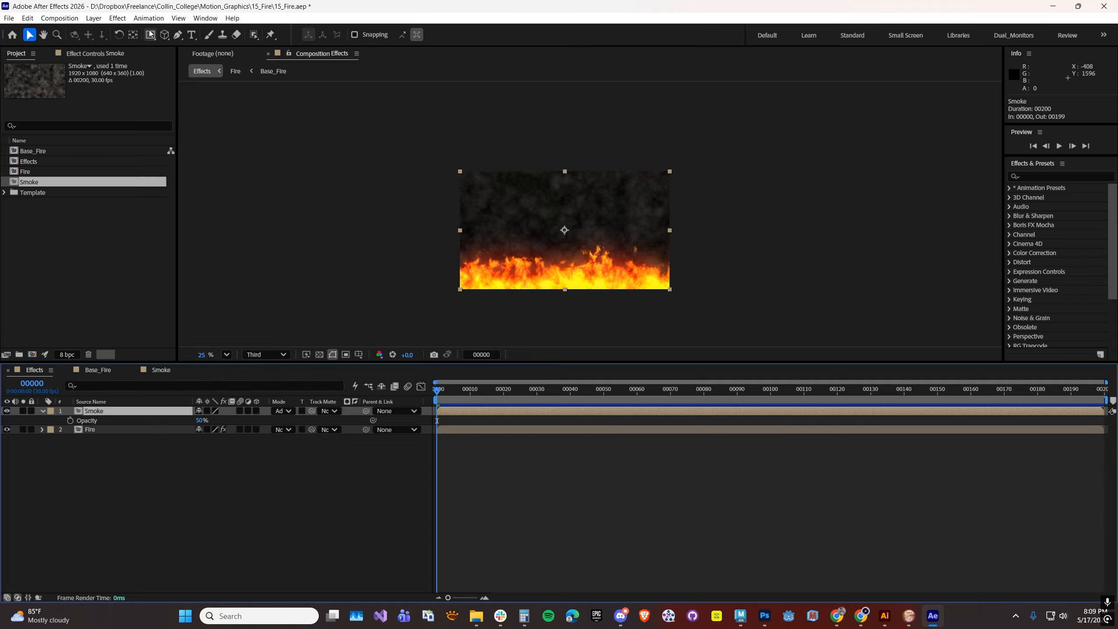
{"action": "left_click", "coordinate": [150, 34]}
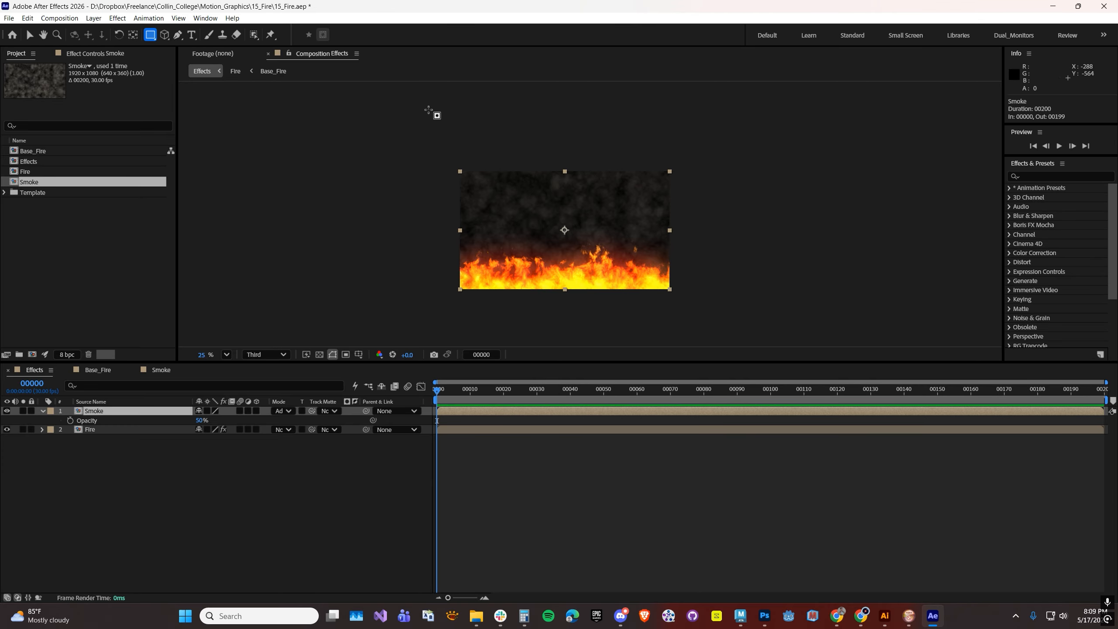
{"action": "left_click_drag", "start_coordinate": [403, 92], "coordinate": [761, 240]}
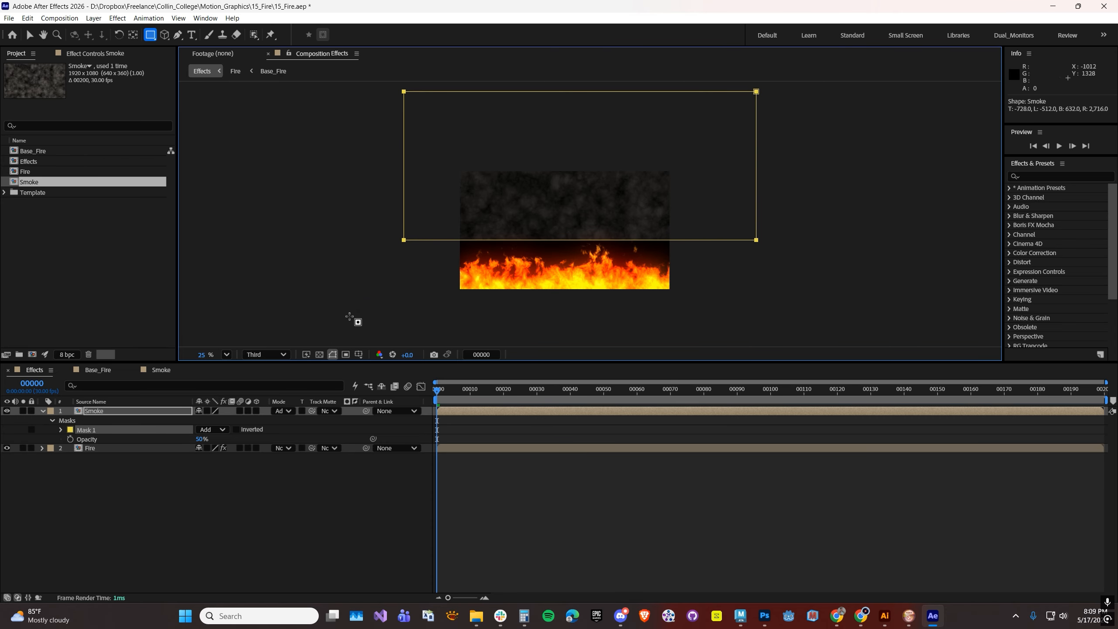
Set the Smoke layer's mask mode to Subtract.
{"action": "key", "text": "period"}
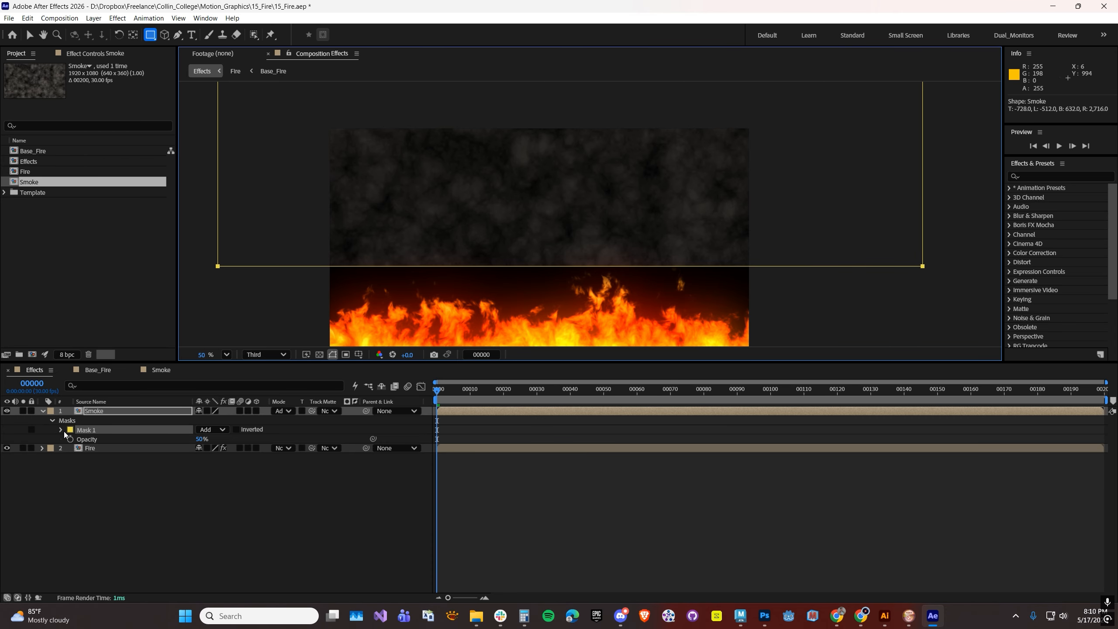
{"action": "left_click", "coordinate": [60, 429]}
{"action": "left_click", "coordinate": [210, 429]}
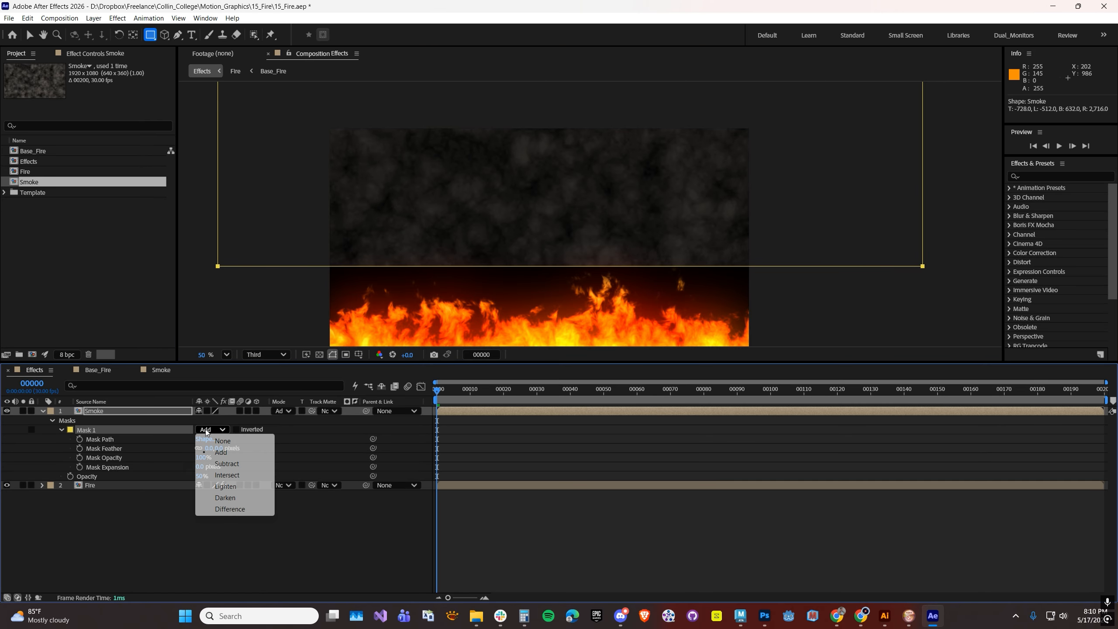
{"action": "left_click", "coordinate": [216, 467]}
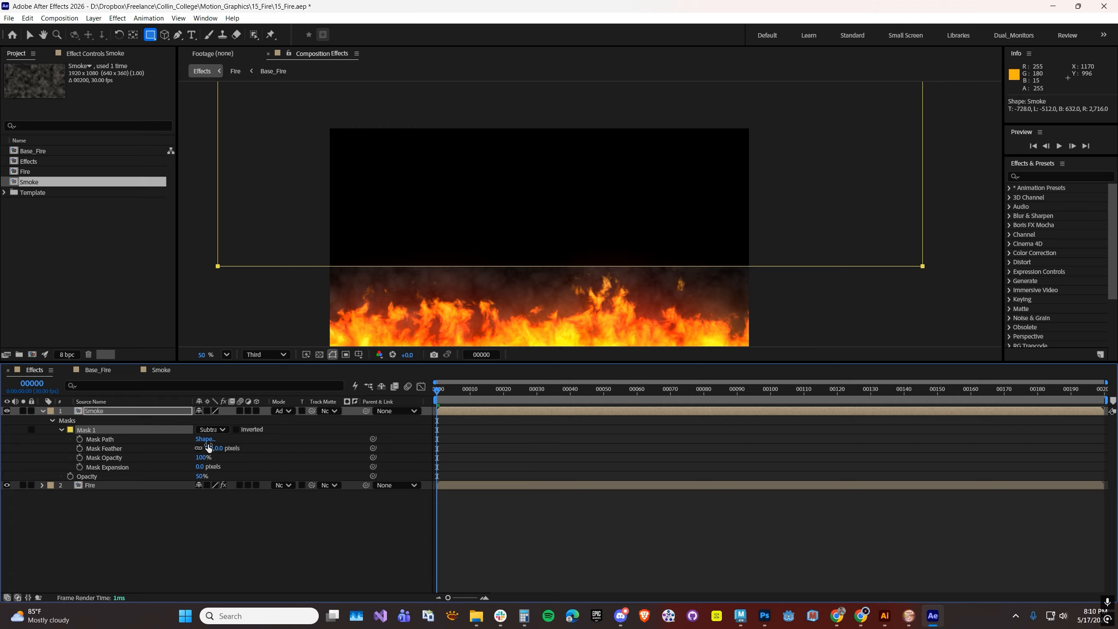
Set the Smoke mask's feather to 480 pixels and play back the combined fire and smoke.
{"action": "left_click_drag", "start_coordinate": [207, 448], "coordinate": [412, 425]}
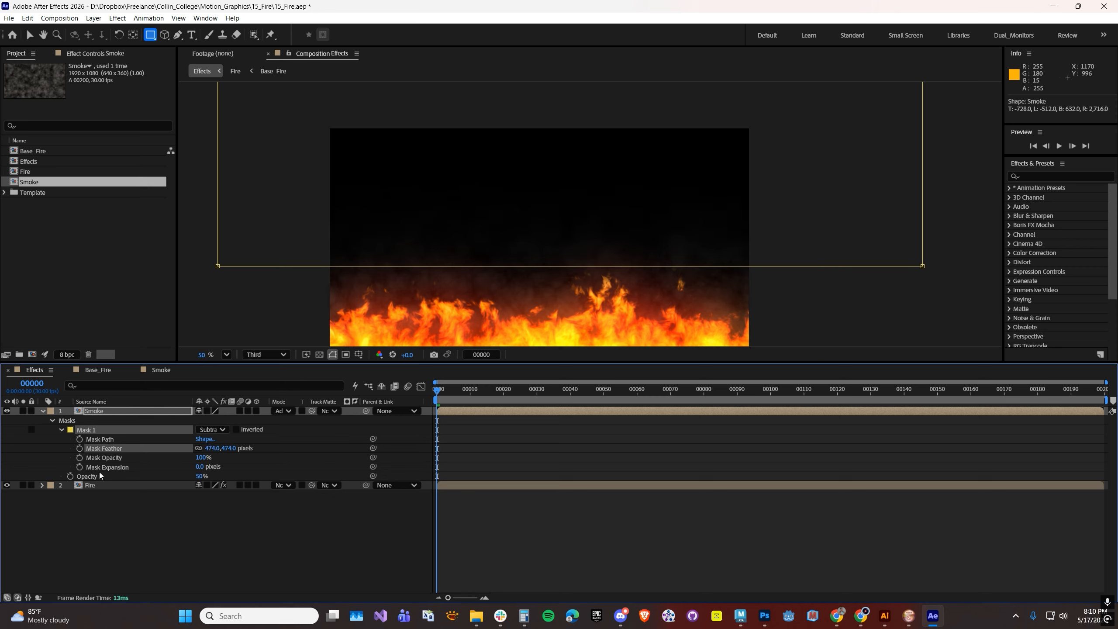
{"action": "left_click", "coordinate": [219, 448]}
{"action": "type", "text": "480"}
{"action": "key", "text": "Return"}
{"action": "left_click", "coordinate": [469, 564]}
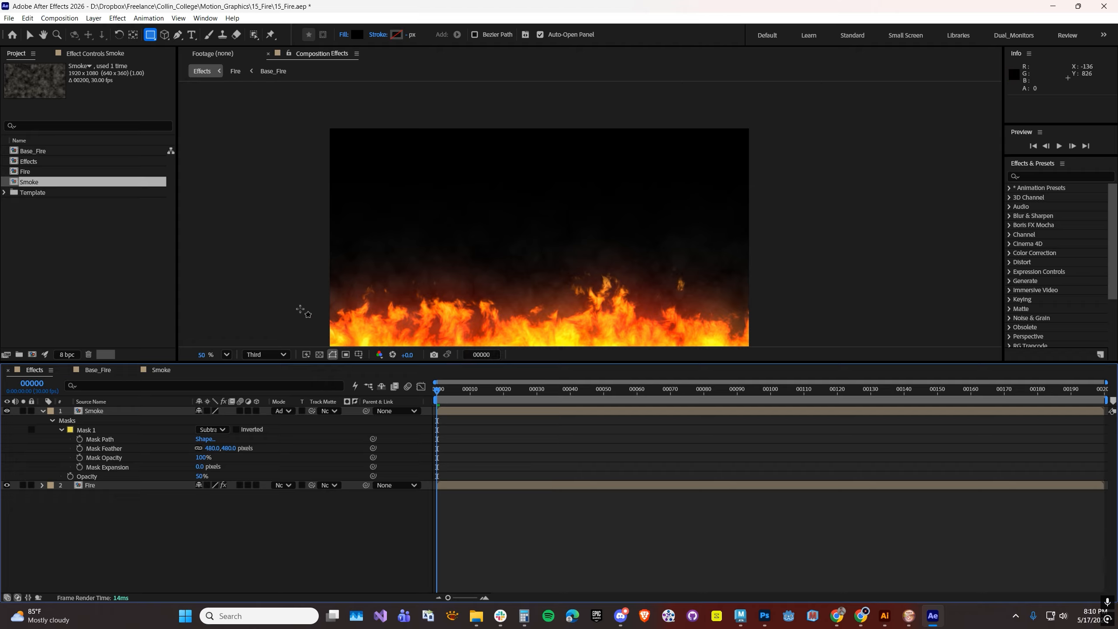
{"action": "key", "text": "h"}
{"action": "left_click_drag", "start_coordinate": [295, 314], "coordinate": [314, 267]}
{"action": "key", "text": "space"}
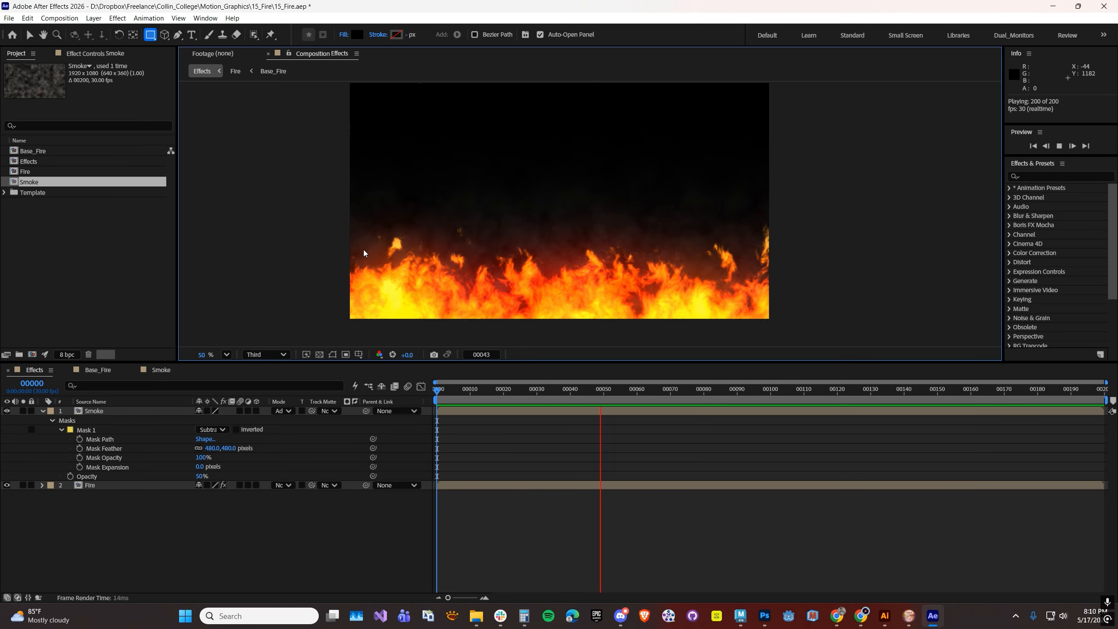
{"action": "key", "text": "space"}
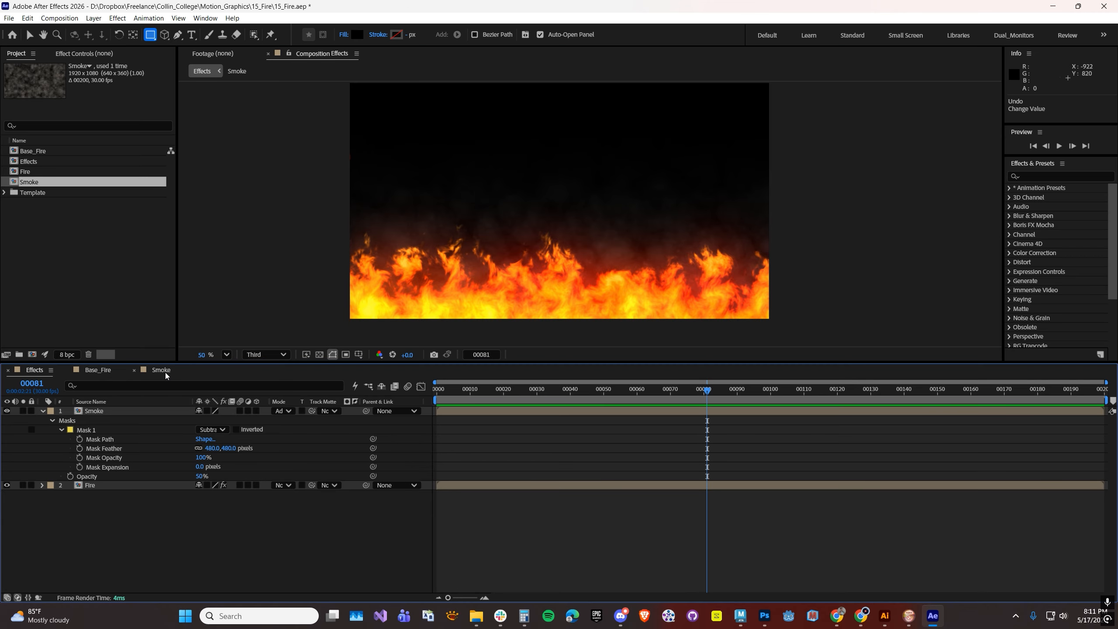
In the Smoke composition, set the noise's horizontal Offset Turbulence to 500 on frame 199, adjust the vertical offset, and preview the Effects composition.
{"action": "left_click", "coordinate": [161, 370]}
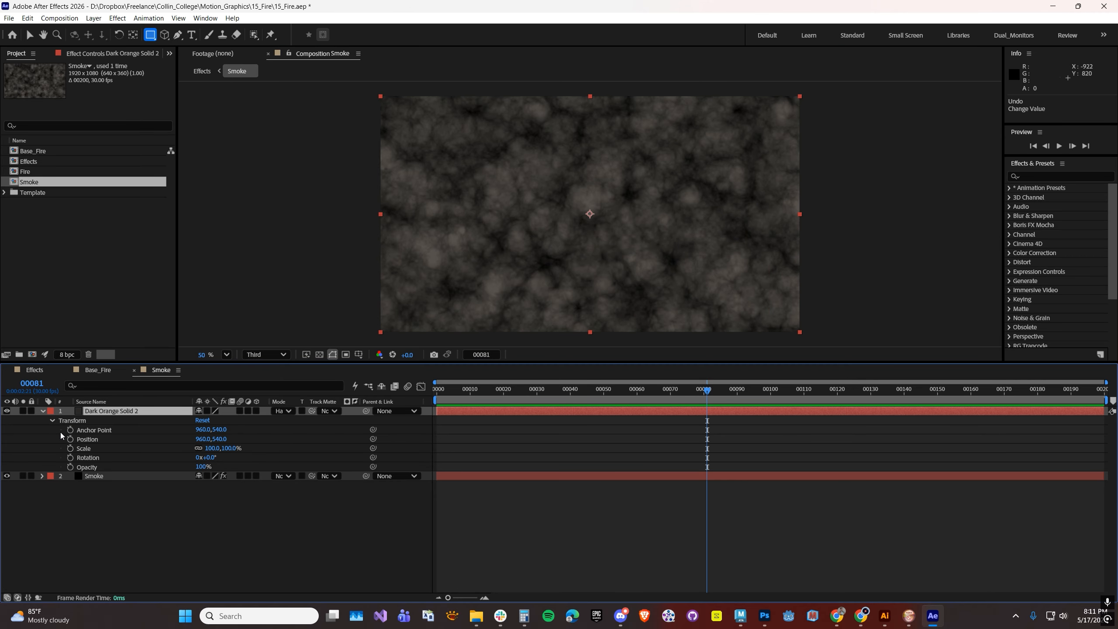
{"action": "left_click", "coordinate": [94, 476]}
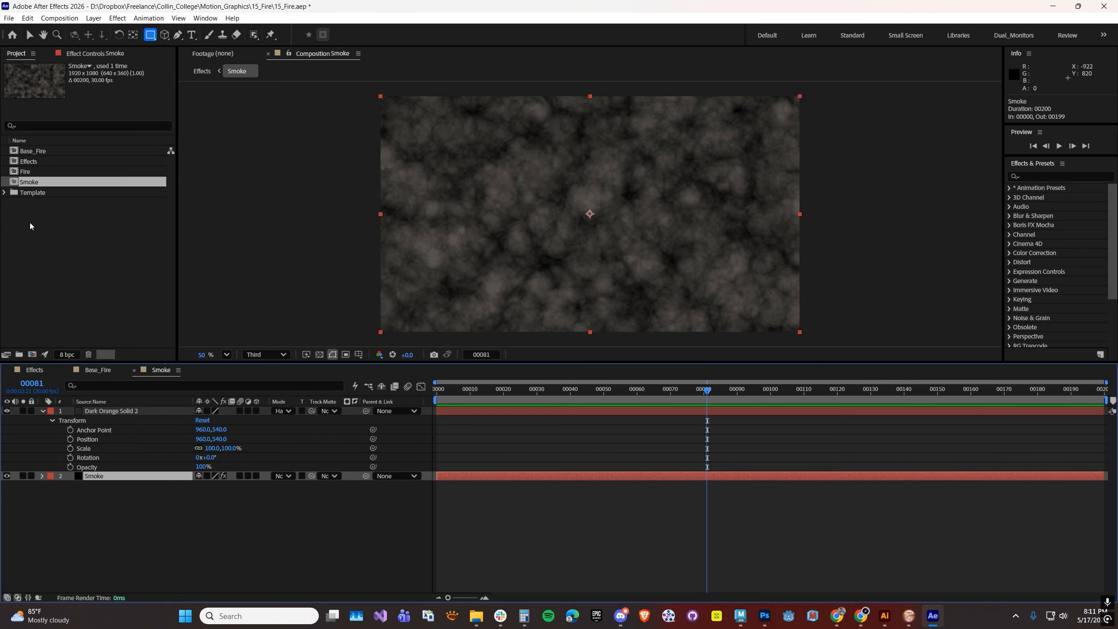
{"action": "left_click", "coordinate": [89, 53]}
{"action": "left_click_drag", "start_coordinate": [603, 394], "coordinate": [1105, 394]}
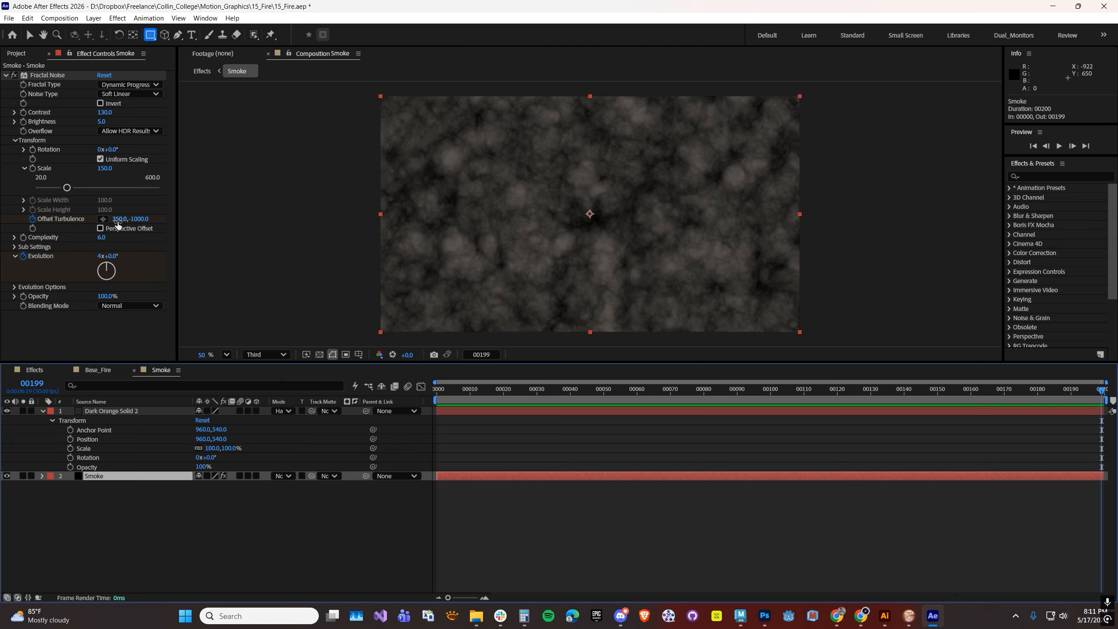
{"action": "left_click", "coordinate": [117, 220]}
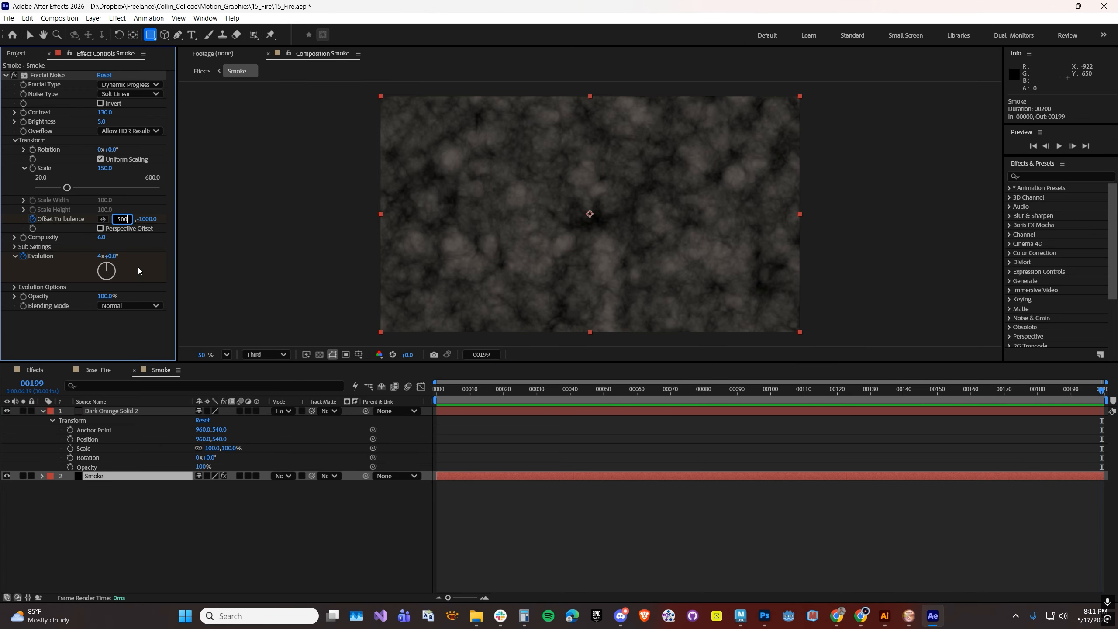
{"action": "left_click", "coordinate": [132, 219]}
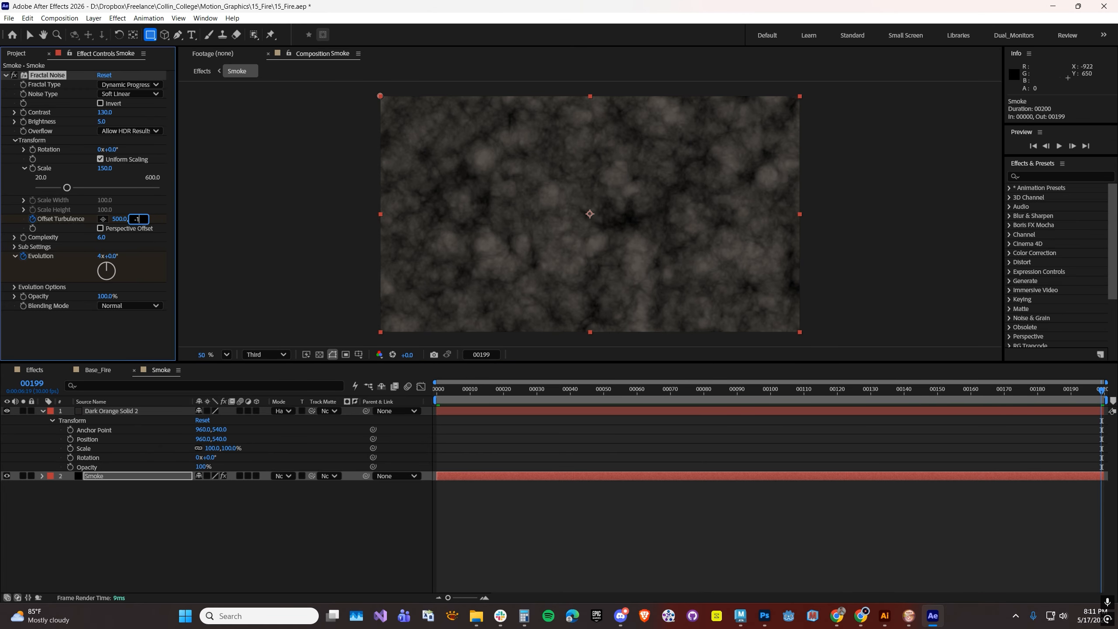
{"action": "key", "text": "Return"}
{"action": "left_click", "coordinate": [34, 370]}
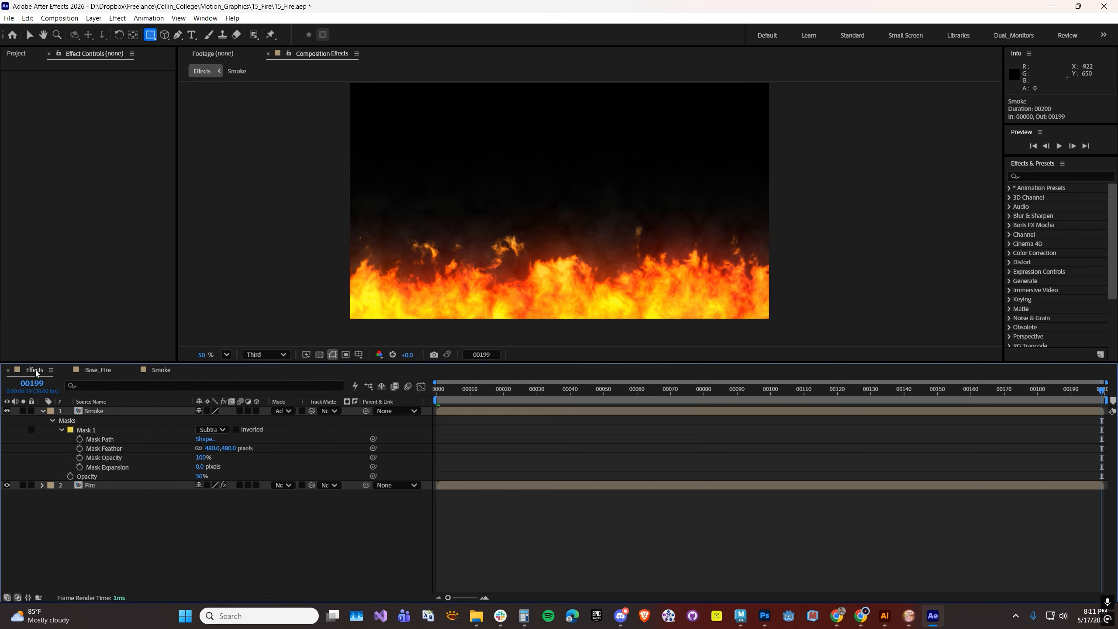
{"action": "key", "text": "space"}
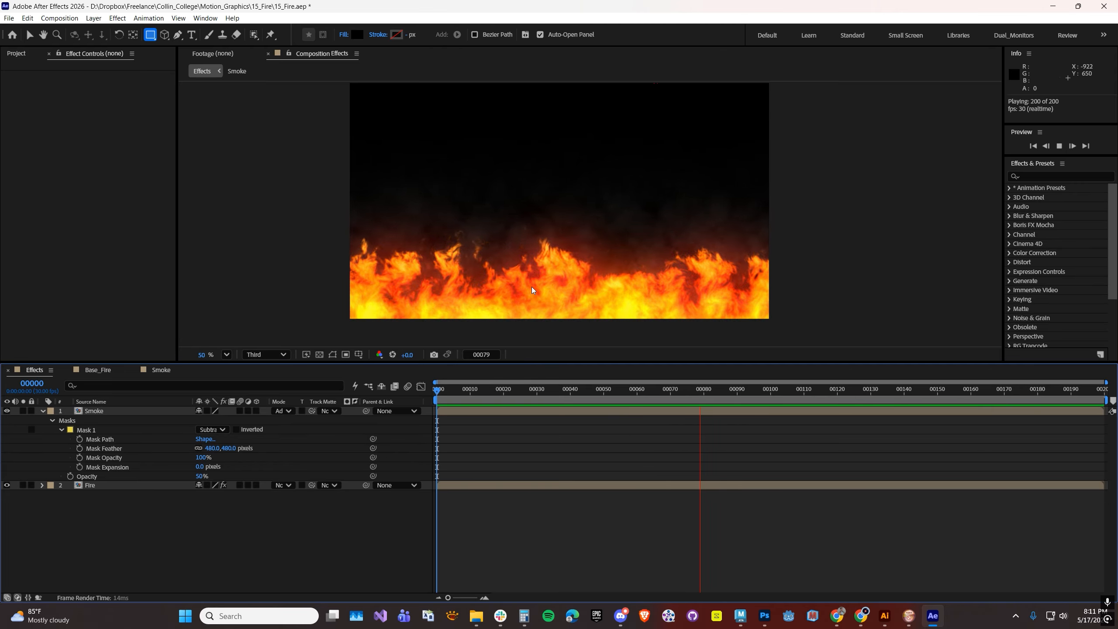
{"action": "key", "text": "space"}
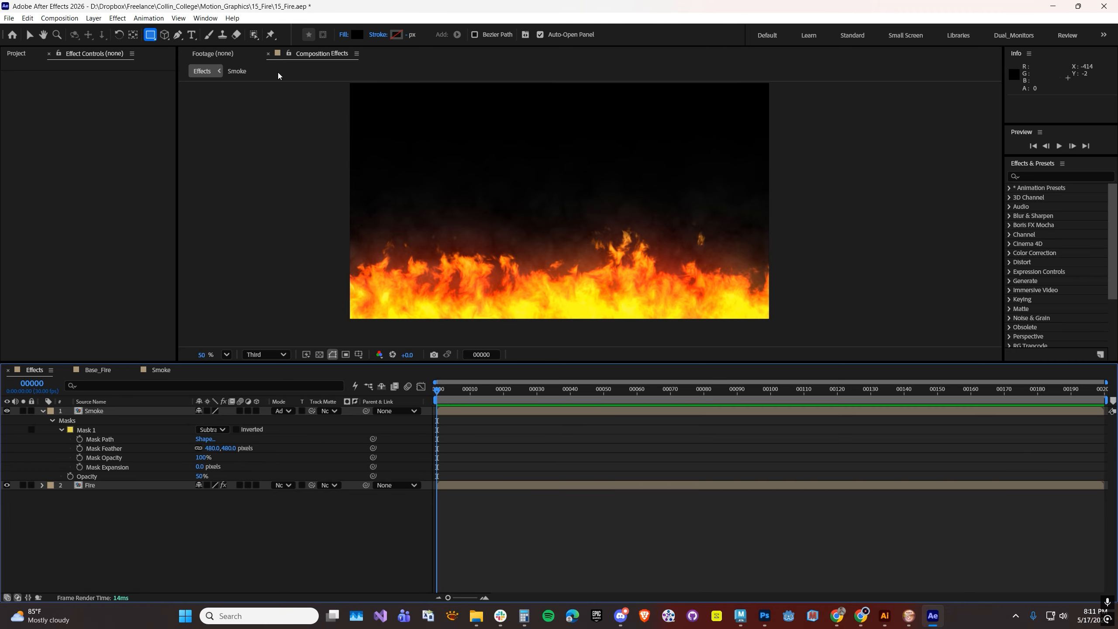
Add a full-frame 1920 x 1080 solid named Embers above the Smoke layer in the Effects composition.
{"action": "left_click", "coordinate": [93, 18]}
{"action": "mouse_move", "coordinate": [98, 33]}
{"action": "left_click", "coordinate": [302, 42]}
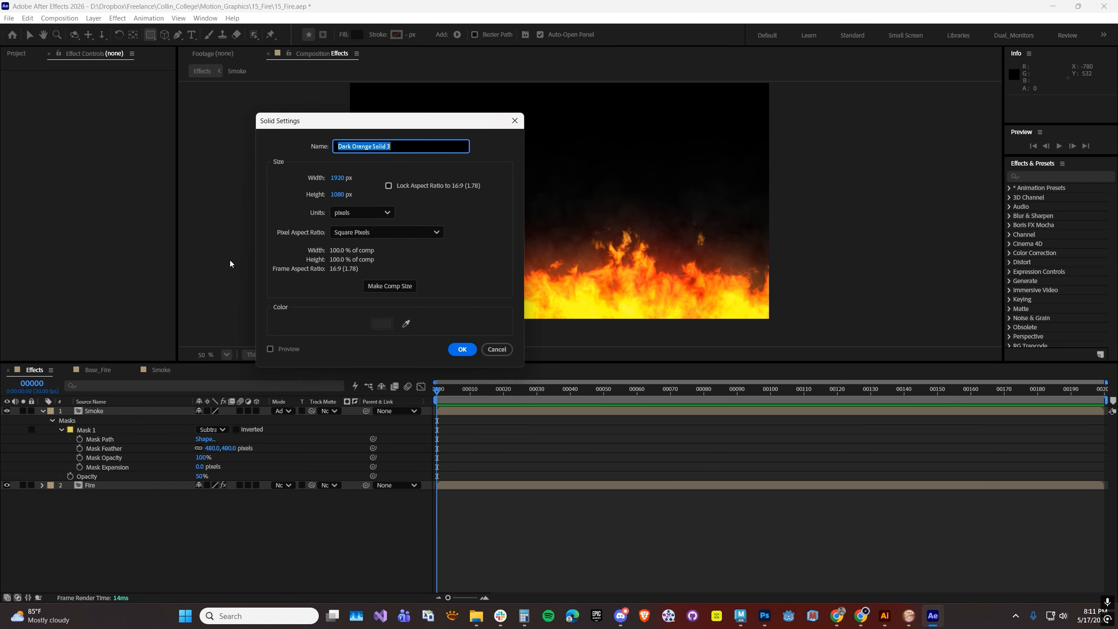
{"action": "type", "text": "Embers"}
{"action": "key", "text": "Return"}
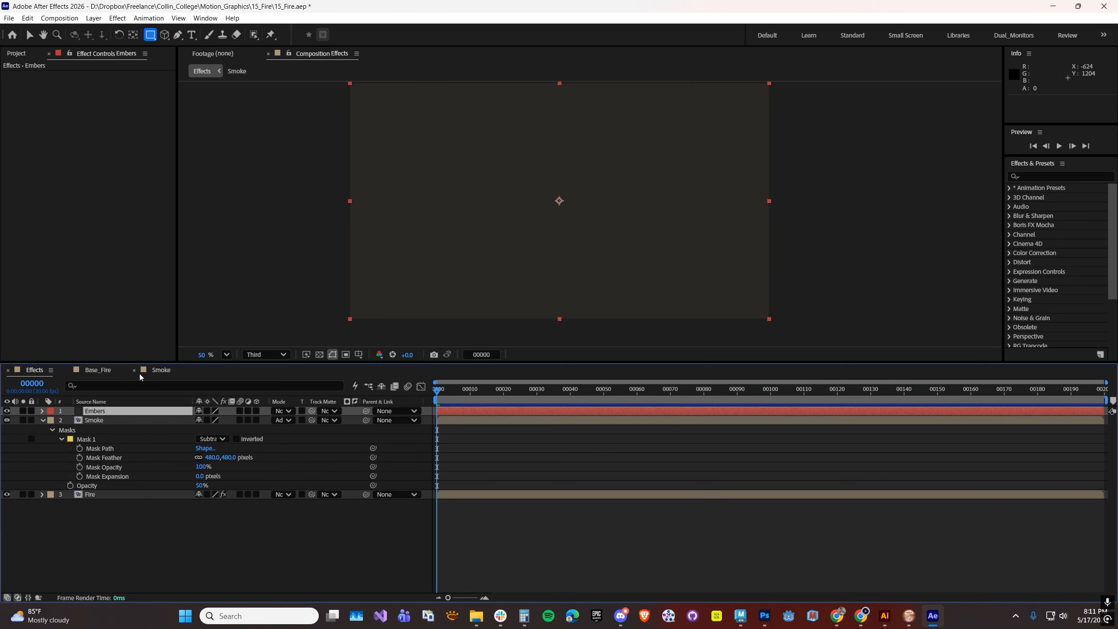
Change the Embers solid's color to black (000000) in its solid settings.
{"action": "left_click", "coordinate": [117, 18]}
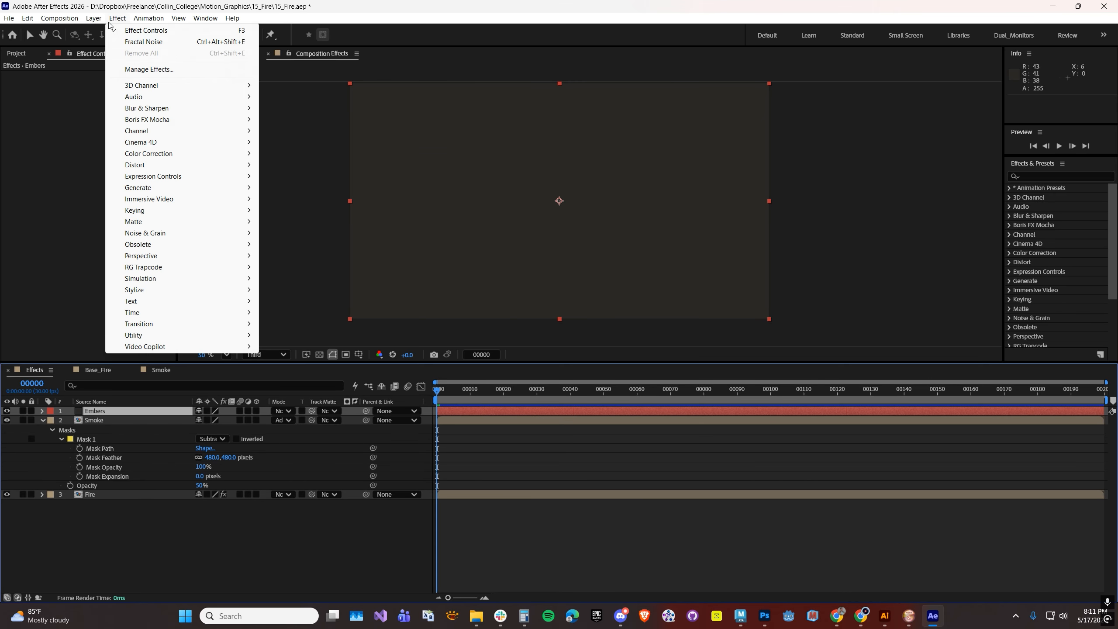
{"action": "mouse_move", "coordinate": [94, 18]}
{"action": "left_click", "coordinate": [132, 41]}
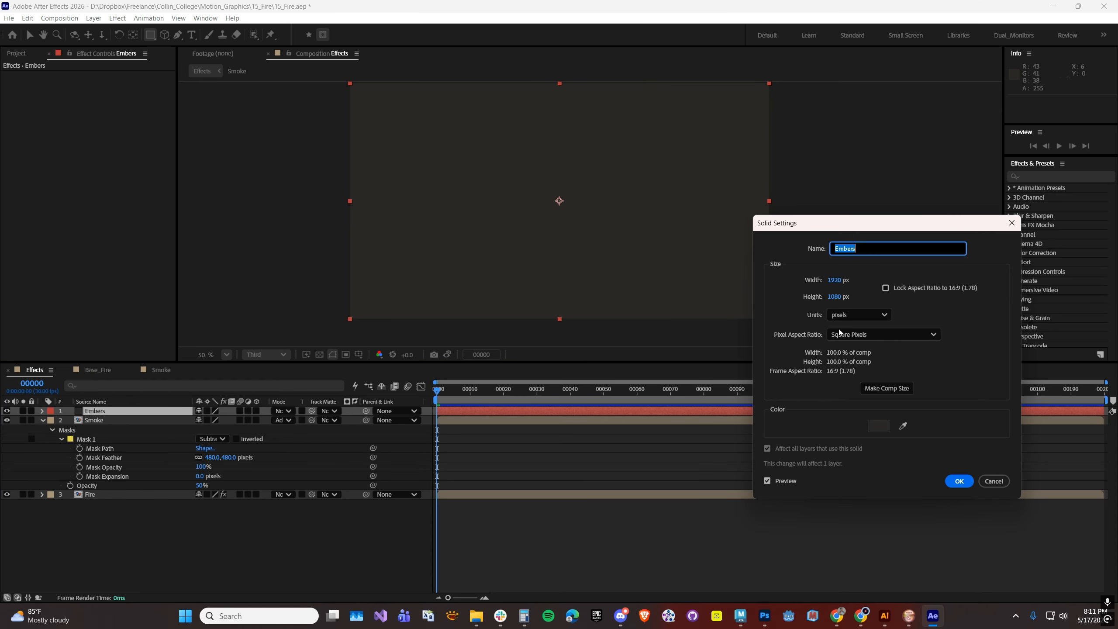
{"action": "left_click", "coordinate": [879, 426]}
{"action": "left_click", "coordinate": [156, 169]}
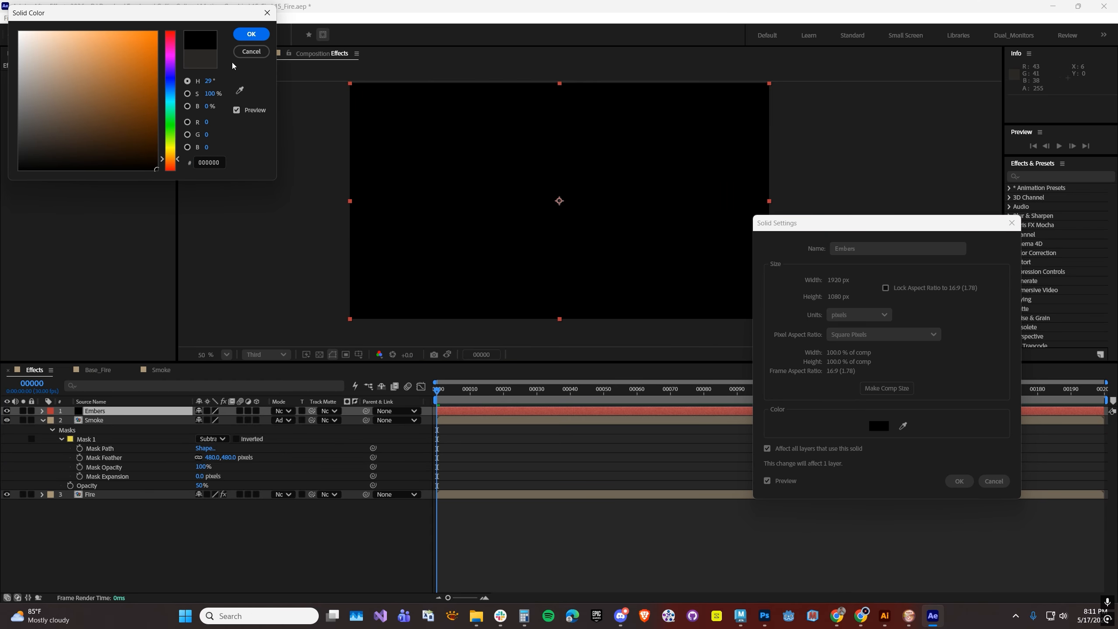
{"action": "left_click", "coordinate": [251, 33]}
{"action": "left_click", "coordinate": [958, 479]}
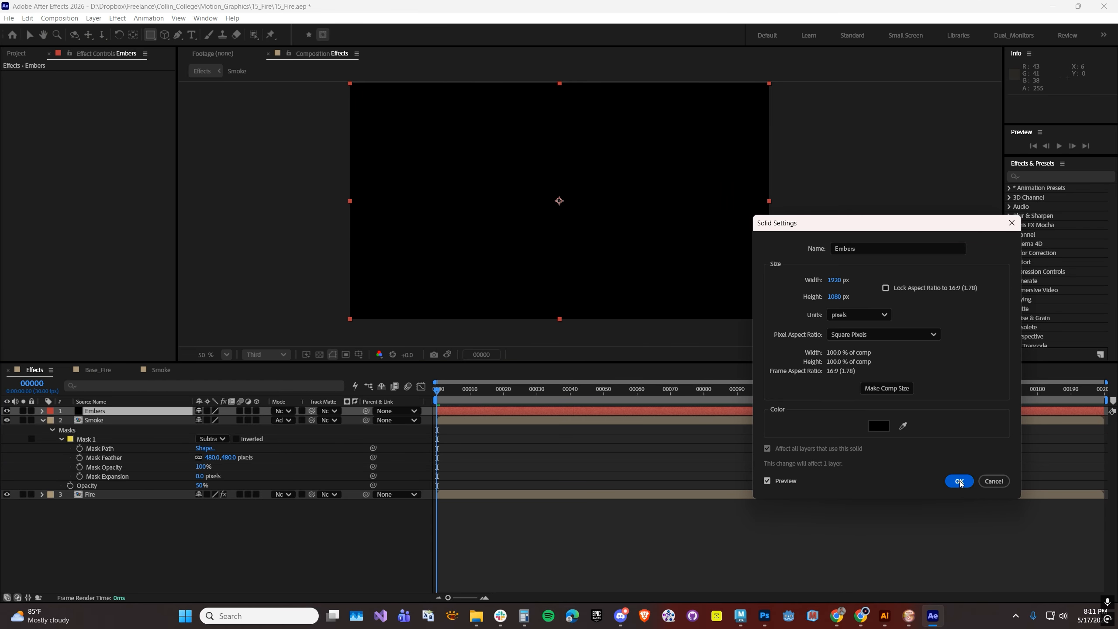
Apply the CC Particle World effect to the Embers layer and play back its default particles over the fire.
{"action": "left_click", "coordinate": [118, 18]}
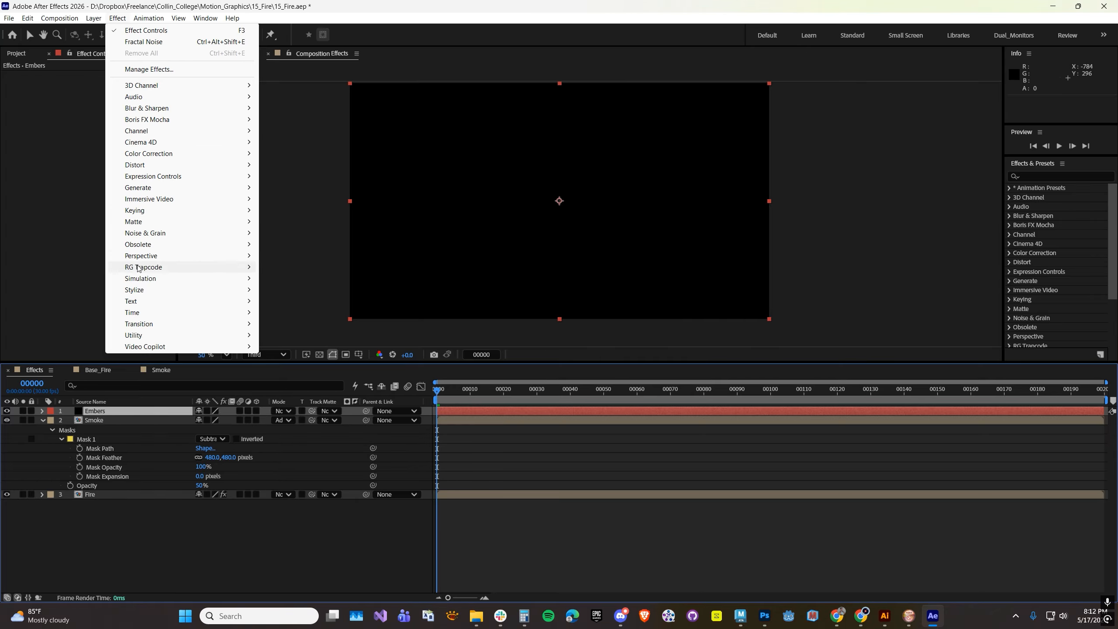
{"action": "mouse_move", "coordinate": [204, 281]}
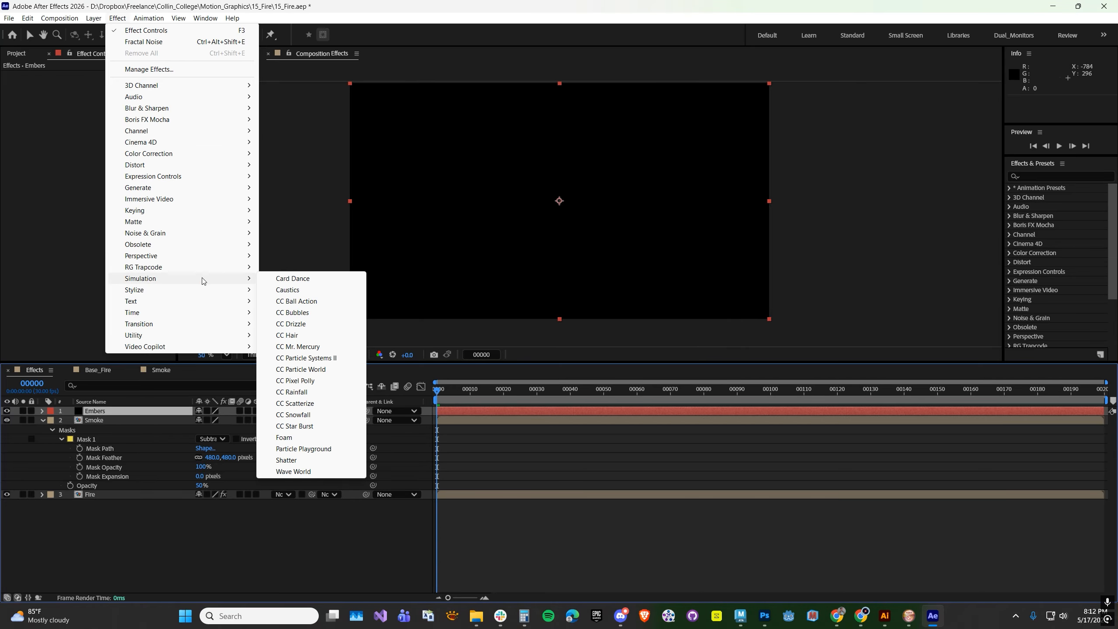
{"action": "left_click", "coordinate": [319, 370]}
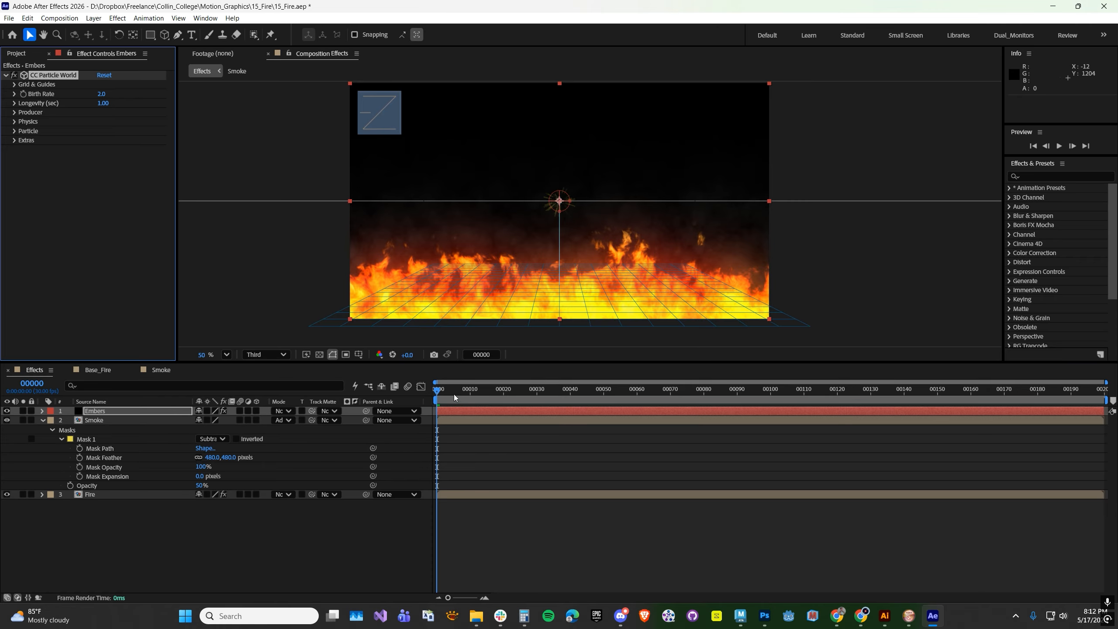
{"action": "key", "text": "space"}
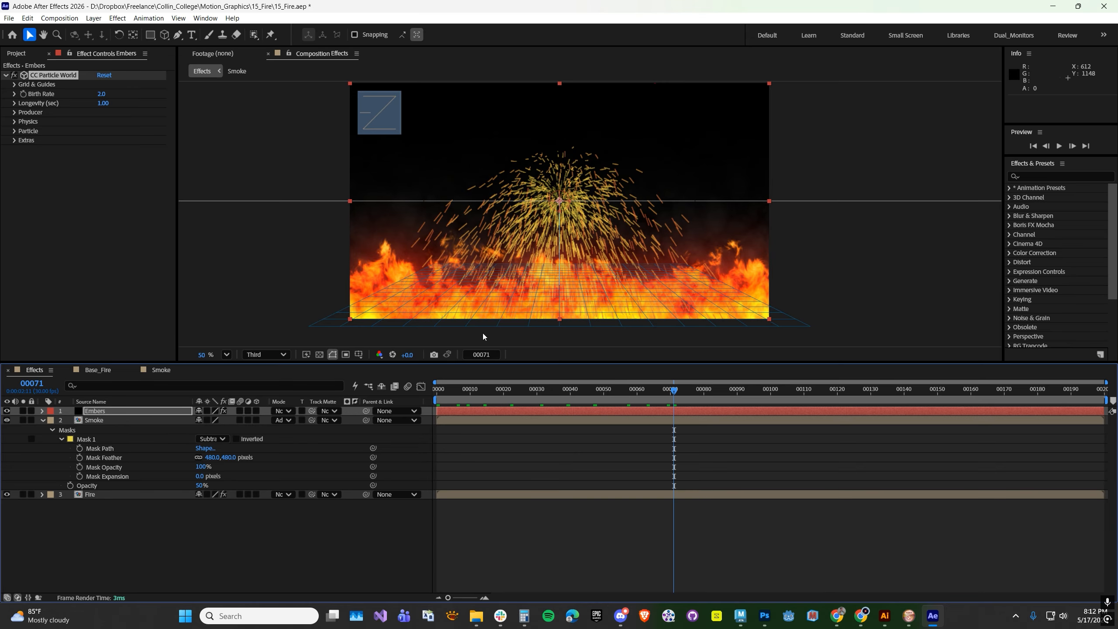
{"action": "scroll", "coordinate": [431, 285], "scroll_direction": "down", "scroll_amount": 1}
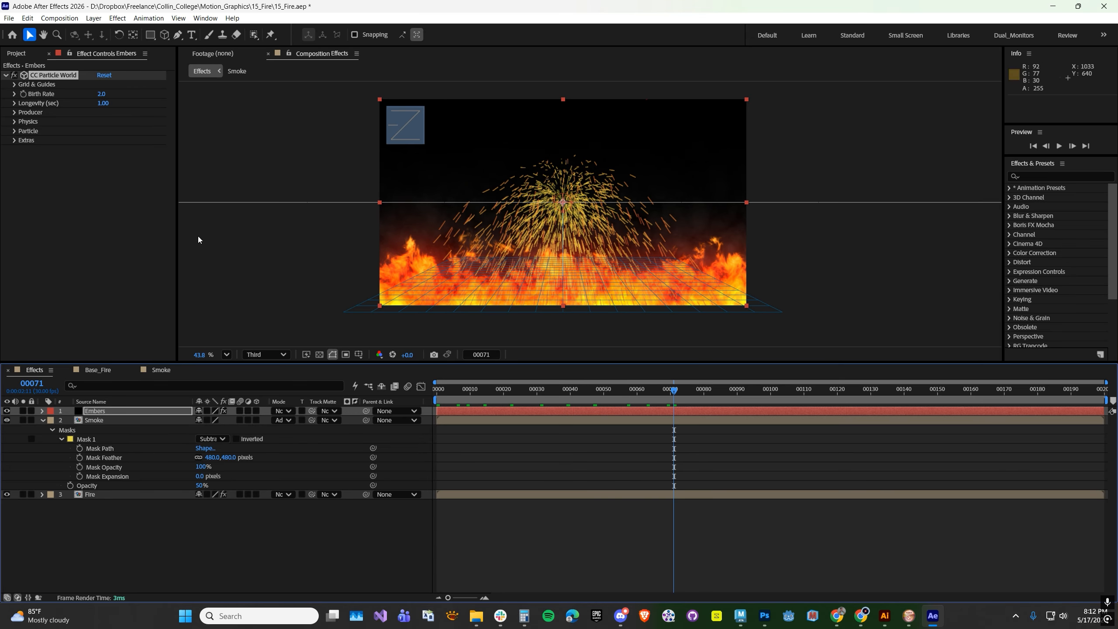
Set the particle producer's Radius X to 0.875, Radius Y to 0.155 and Position Y to 0.47.
{"action": "left_click", "coordinate": [14, 112]}
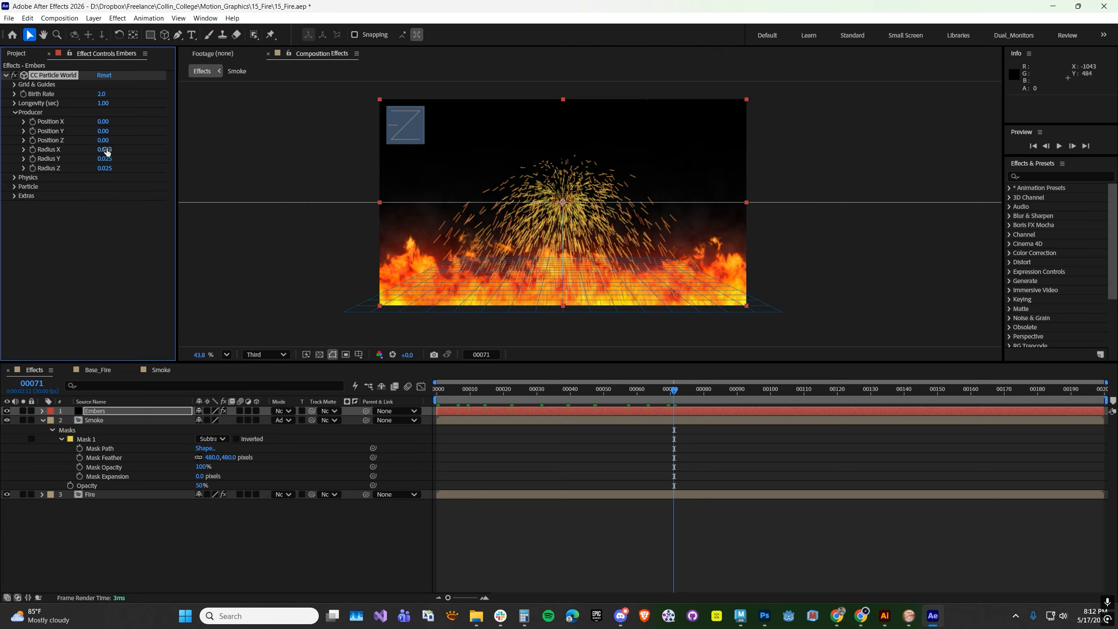
{"action": "mouse_move", "coordinate": [103, 149]}
{"action": "left_mouse_down"}
{"action": "mouse_move", "coordinate": [149, 148]}
{"action": "mouse_move", "coordinate": [109, 158]}
{"action": "left_mouse_up"}
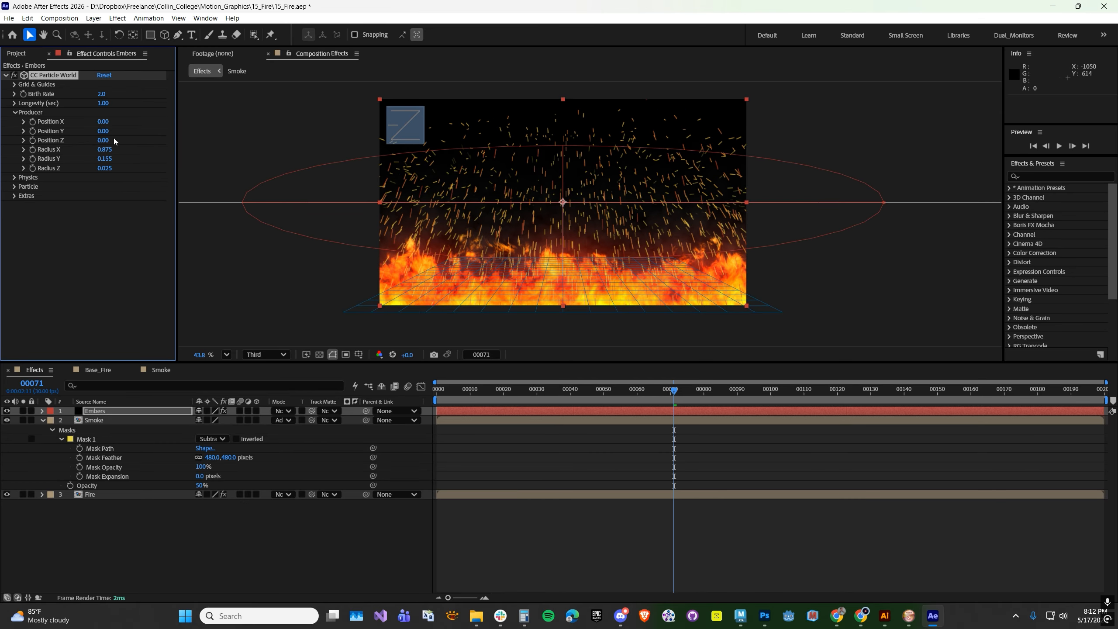
{"action": "left_click_drag", "start_coordinate": [102, 132], "coordinate": [131, 132]}
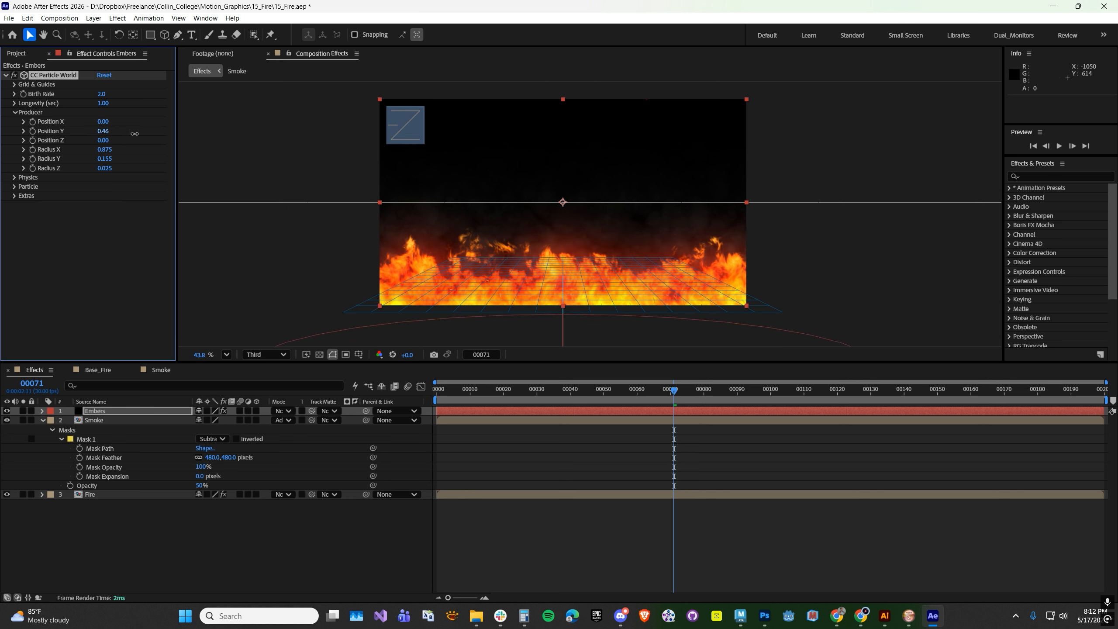
Set the particle physics to Twirl animation with velocity 0.3 and gravity -0.5, and scrub through the motion.
{"action": "left_click", "coordinate": [14, 177]}
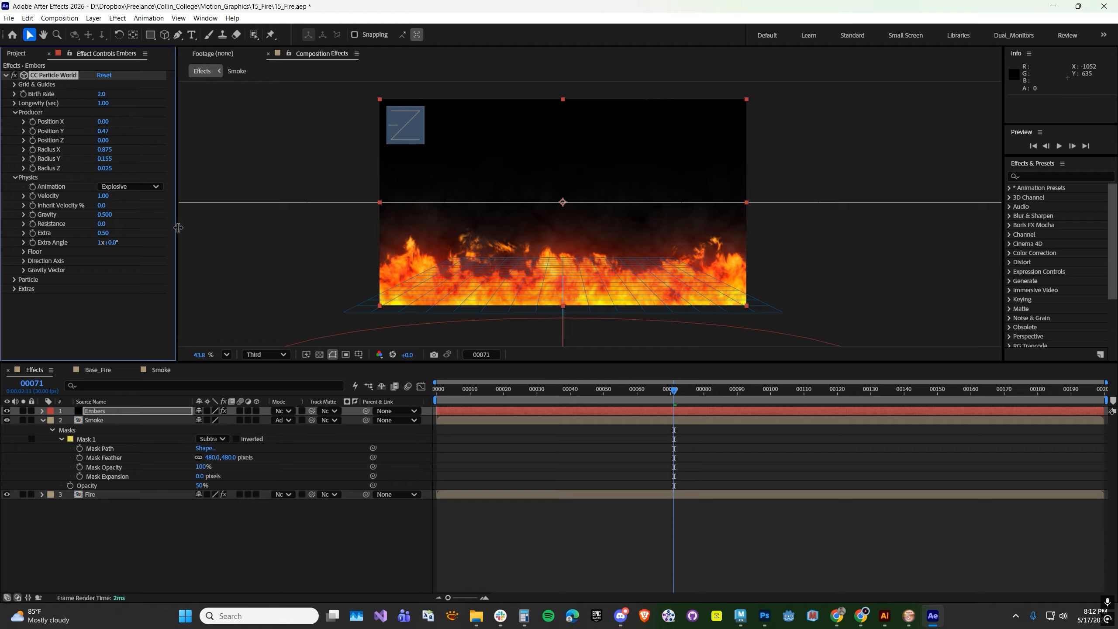
{"action": "left_click", "coordinate": [133, 187]}
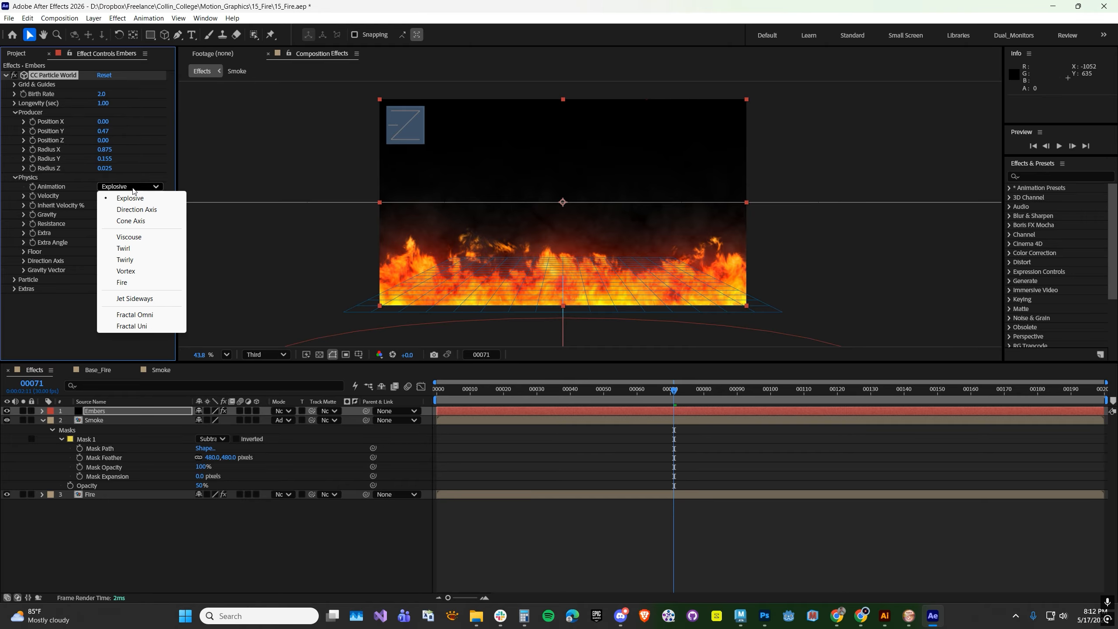
{"action": "left_click", "coordinate": [125, 248]}
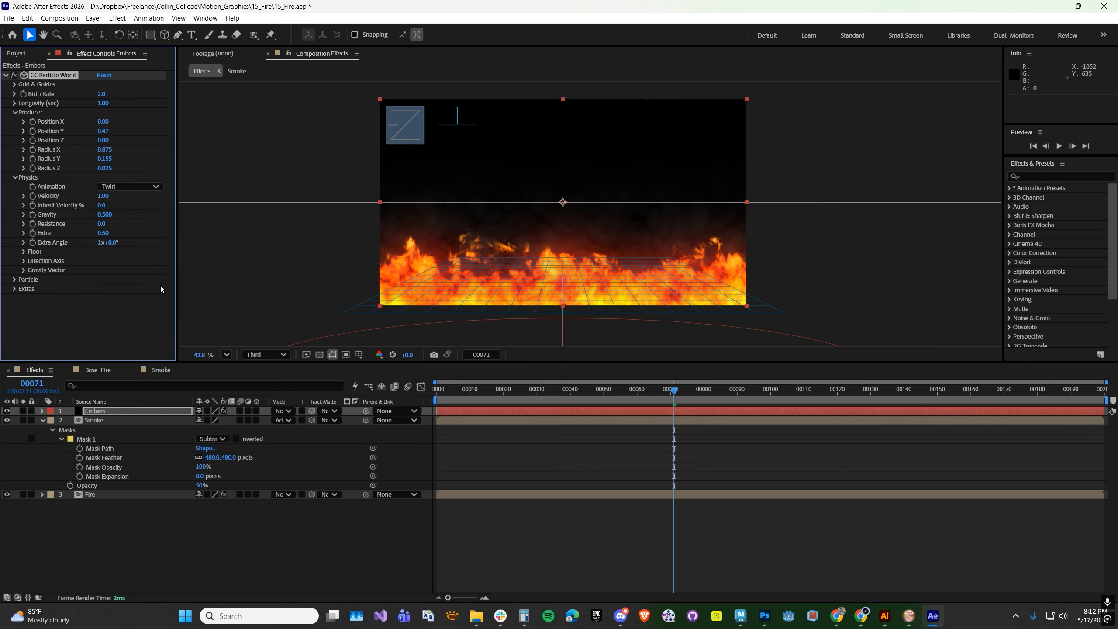
{"action": "left_click", "coordinate": [104, 199]}
{"action": "type", "text": ".3"}
{"action": "key", "text": "Tab"}
{"action": "key", "text": "Tab"}
{"action": "type", "text": "-0.5"}
{"action": "key", "text": "Return"}
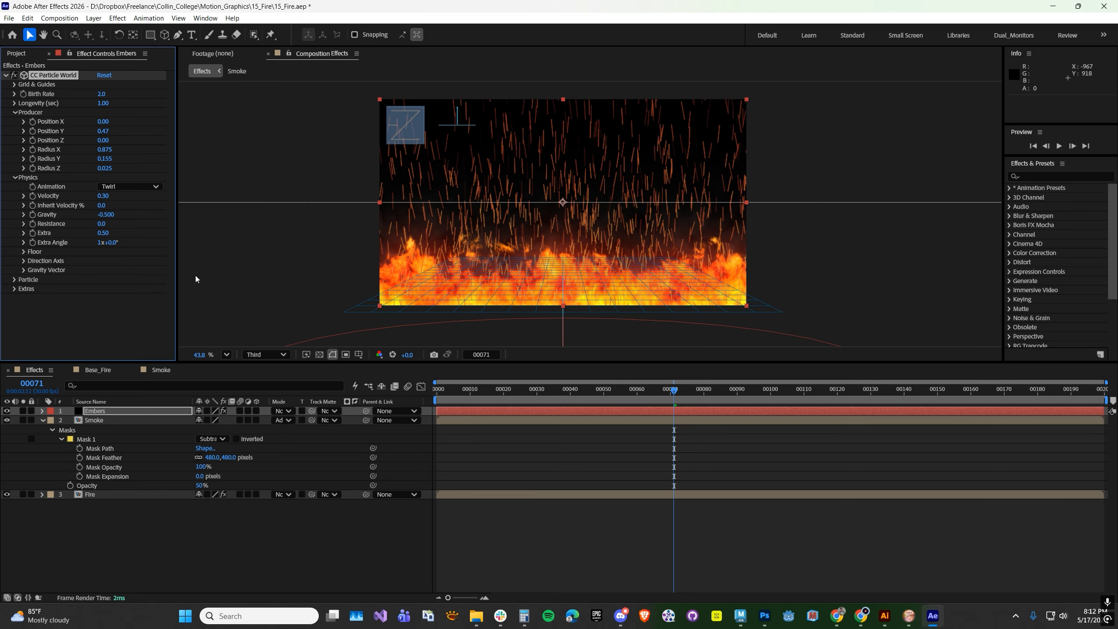
{"action": "left_click_drag", "start_coordinate": [445, 389], "coordinate": [595, 385]}
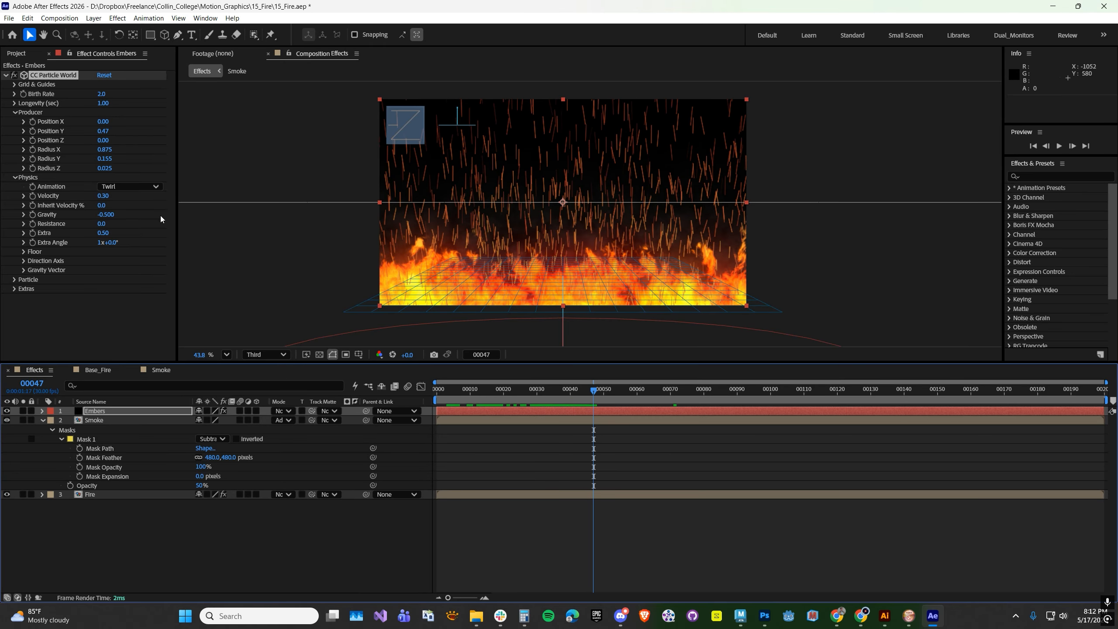
Set the ember particles' gravity to -0.05 and scrub through the timeline to check their rise.
{"action": "left_click", "coordinate": [105, 216]}
{"action": "type", "text": "-"}
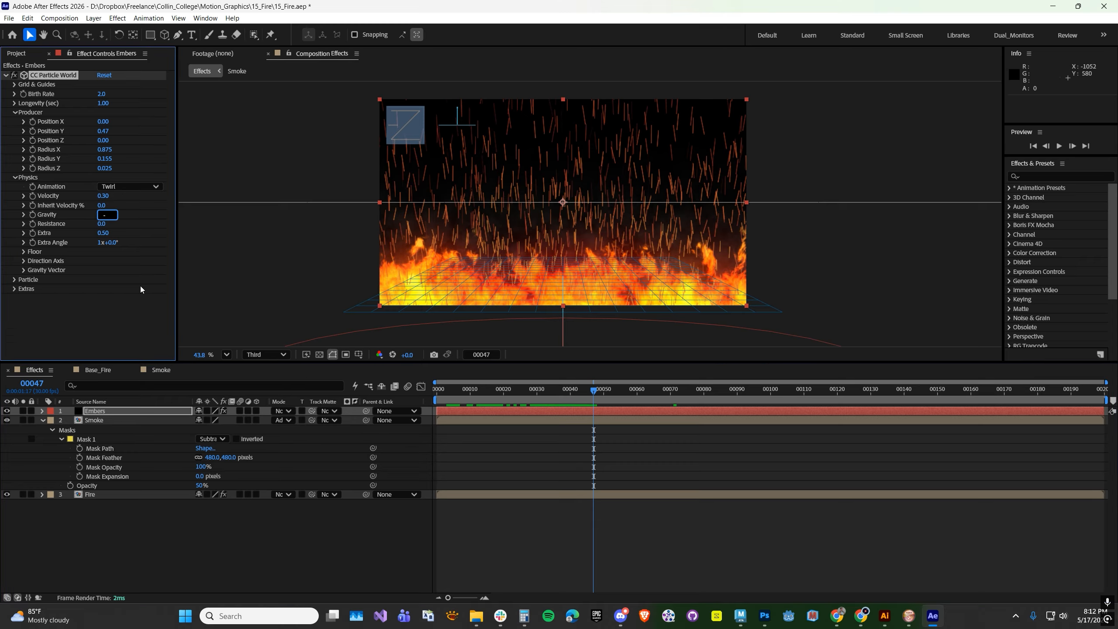
{"action": "type", "text": "0.05"}
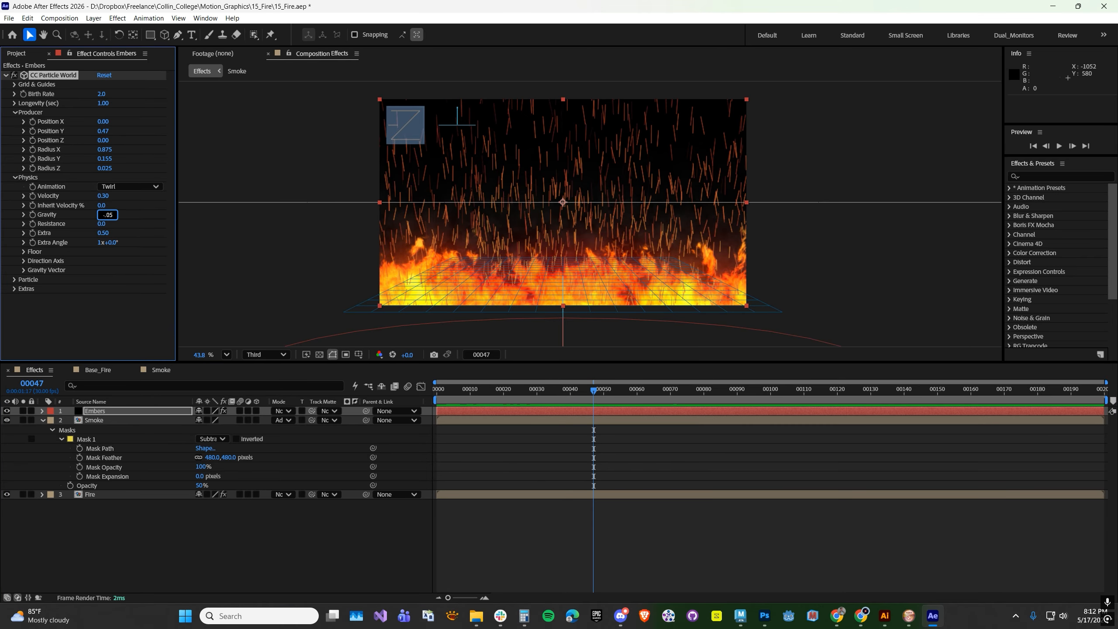
{"action": "key", "text": "Return"}
{"action": "left_click_drag", "start_coordinate": [459, 394], "coordinate": [807, 391]}
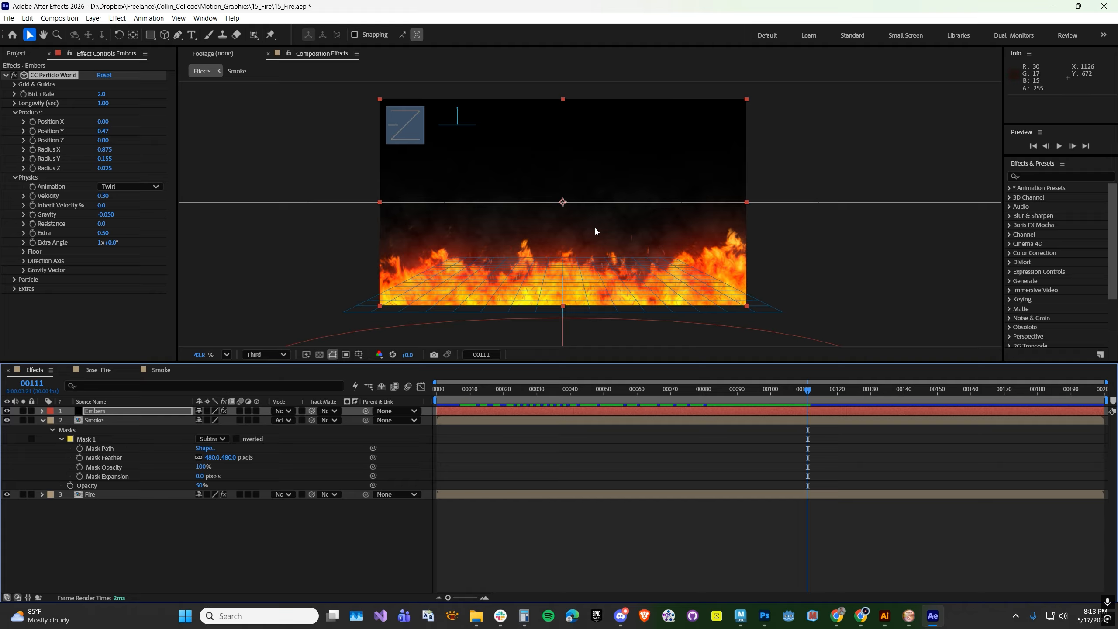
Set the ember particles' longevity to 5 seconds and preview the animation.
{"action": "left_click", "coordinate": [105, 103]}
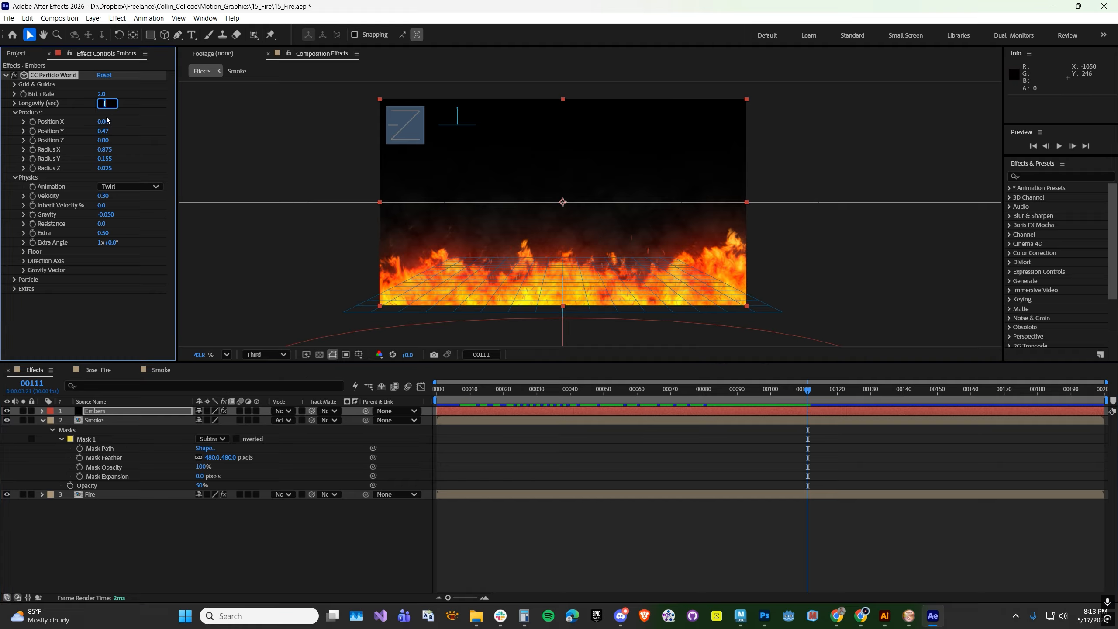
{"action": "type", "text": "5"}
{"action": "key", "text": "Return"}
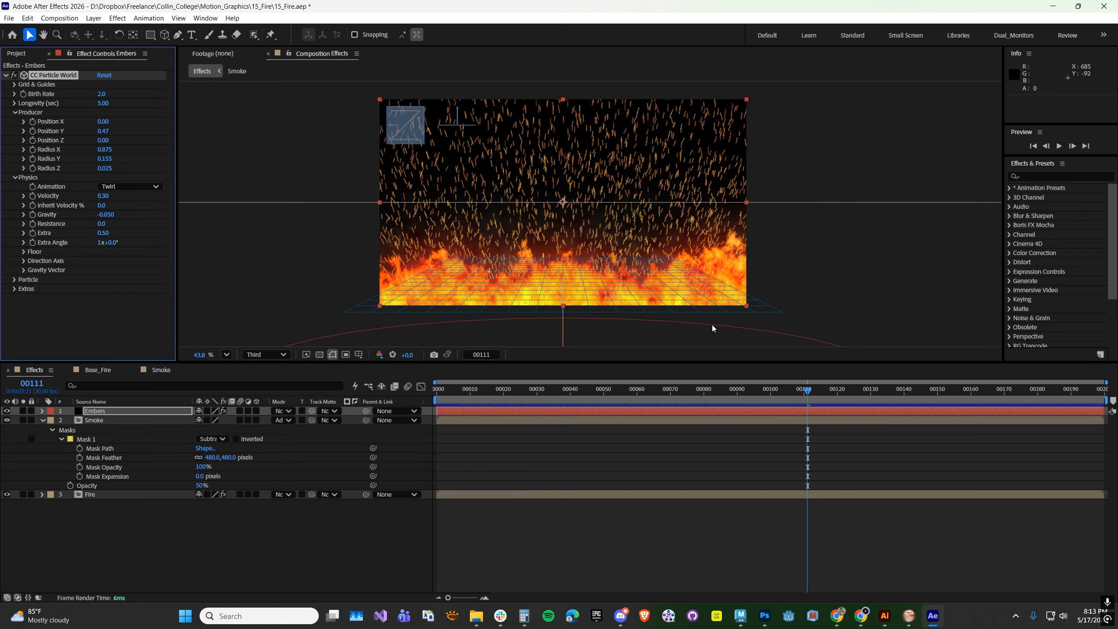
{"action": "left_click_drag", "start_coordinate": [561, 391], "coordinate": [639, 393]}
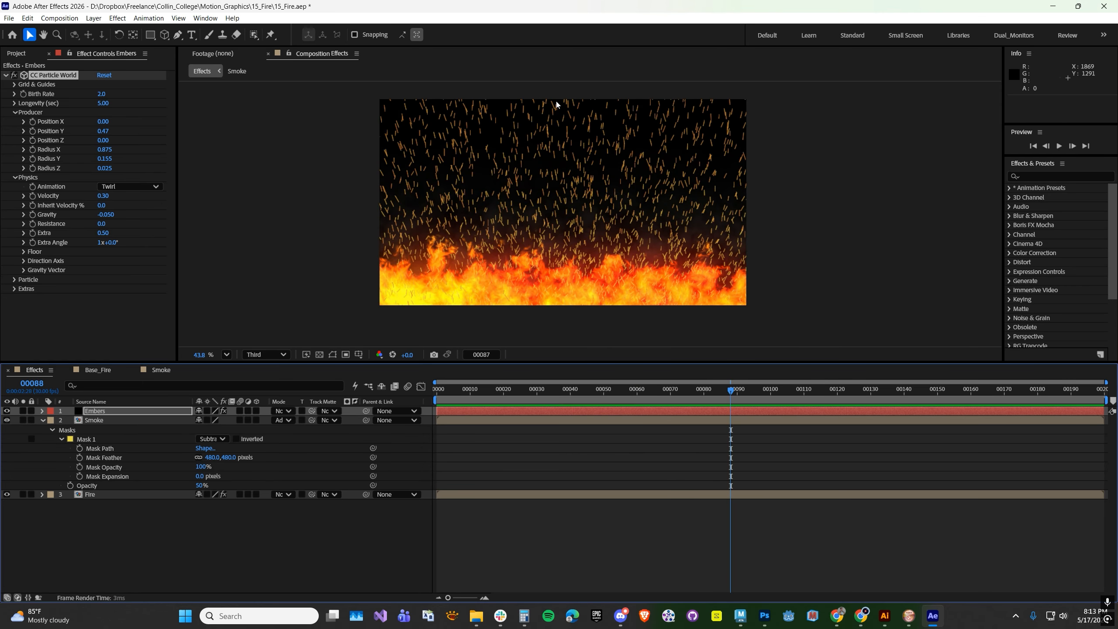
{"action": "key", "text": "space"}
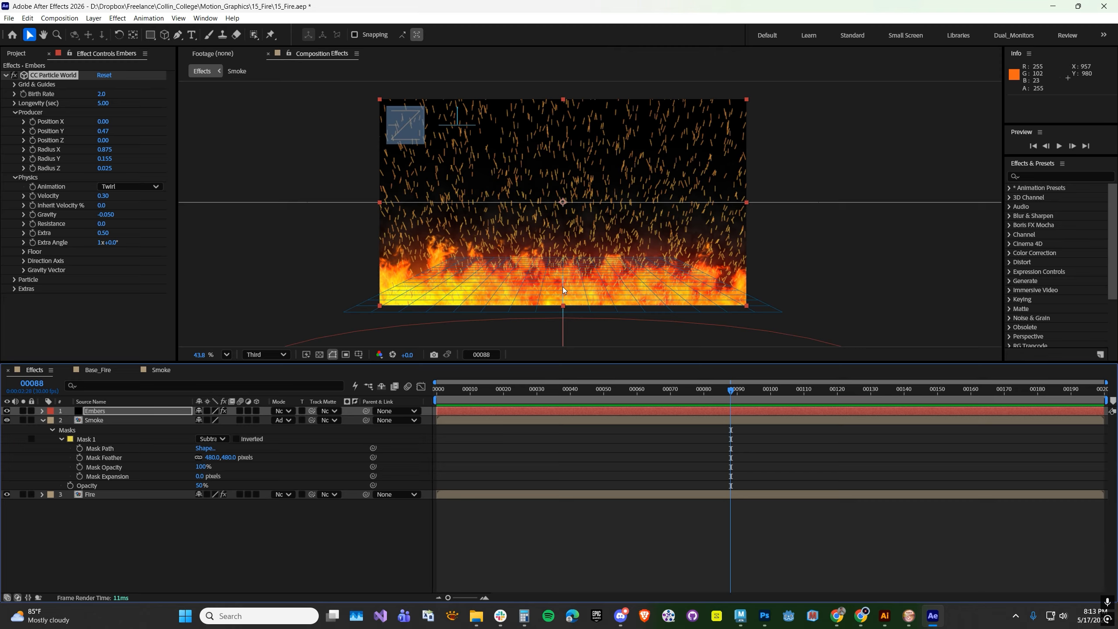
Set the ember particles' gravity to -0.02 and play back the slower rise.
{"action": "left_click", "coordinate": [105, 215]}
{"action": "type", "text": "-0.0"}
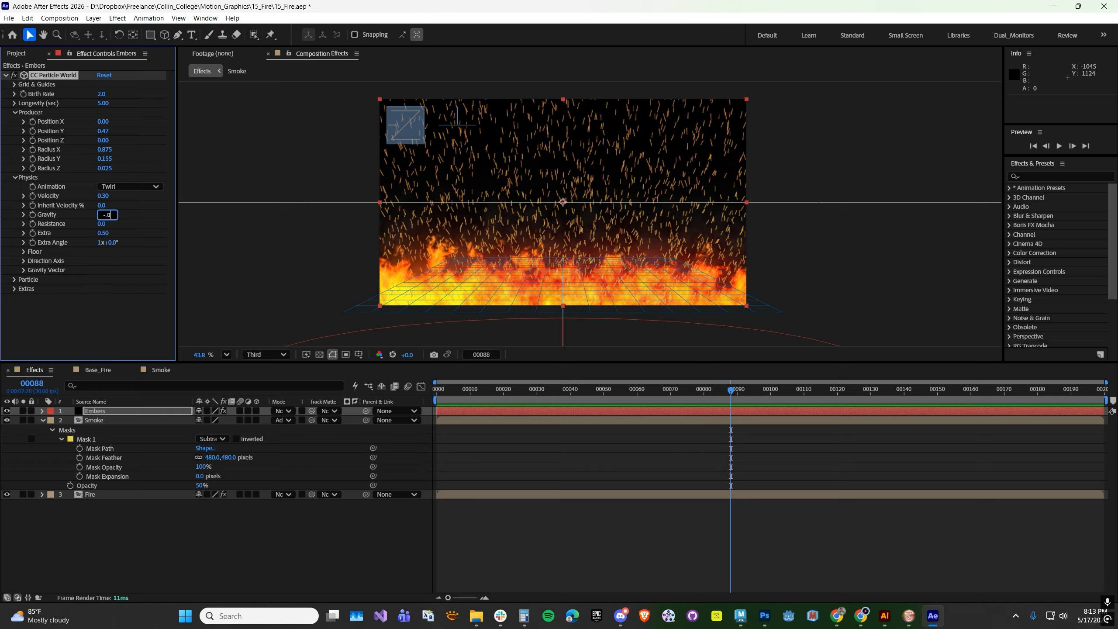
{"action": "type", "text": "2"}
{"action": "key", "text": "Return"}
{"action": "key", "text": "space"}
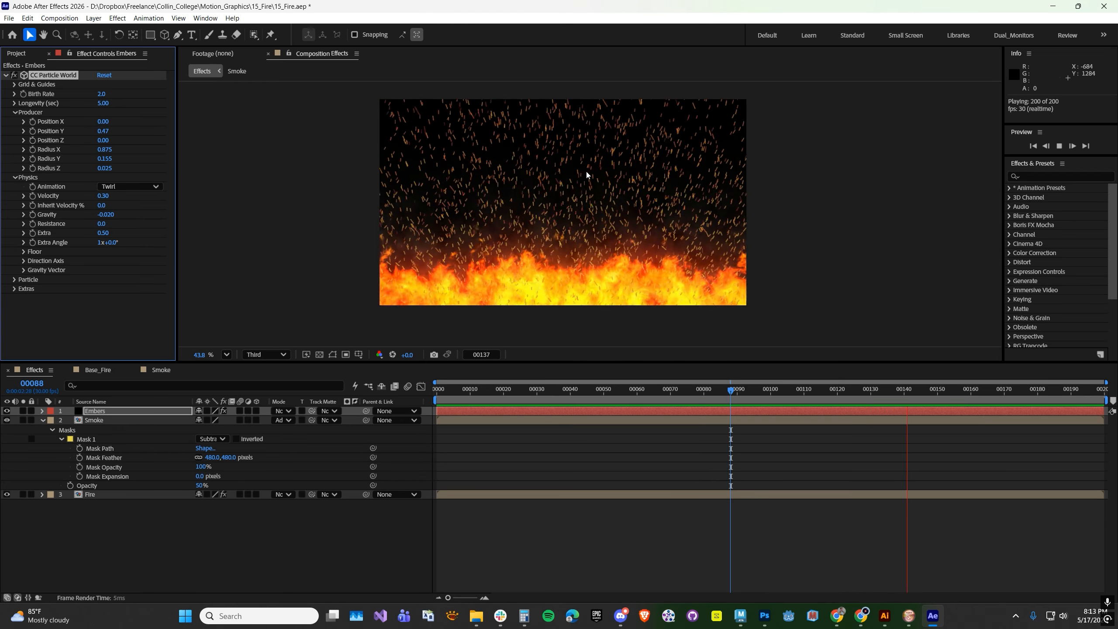
{"action": "key", "text": "space"}
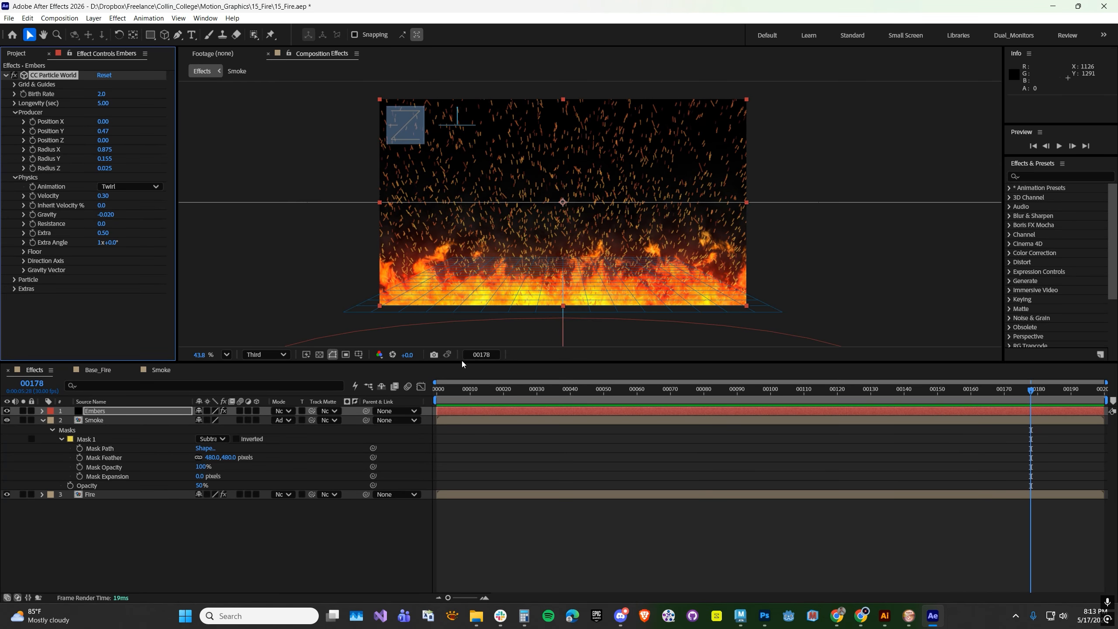
Change the ember particle type to Faded Sphere.
{"action": "left_click", "coordinate": [14, 280]}
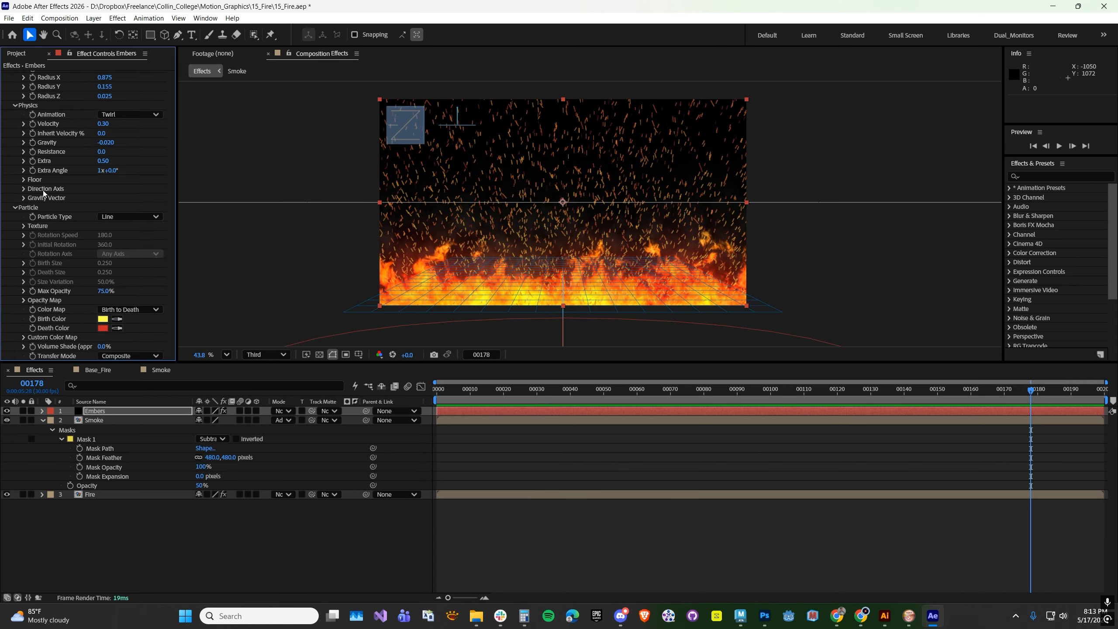
{"action": "scroll", "coordinate": [43, 191], "scroll_direction": "down", "scroll_amount": 1}
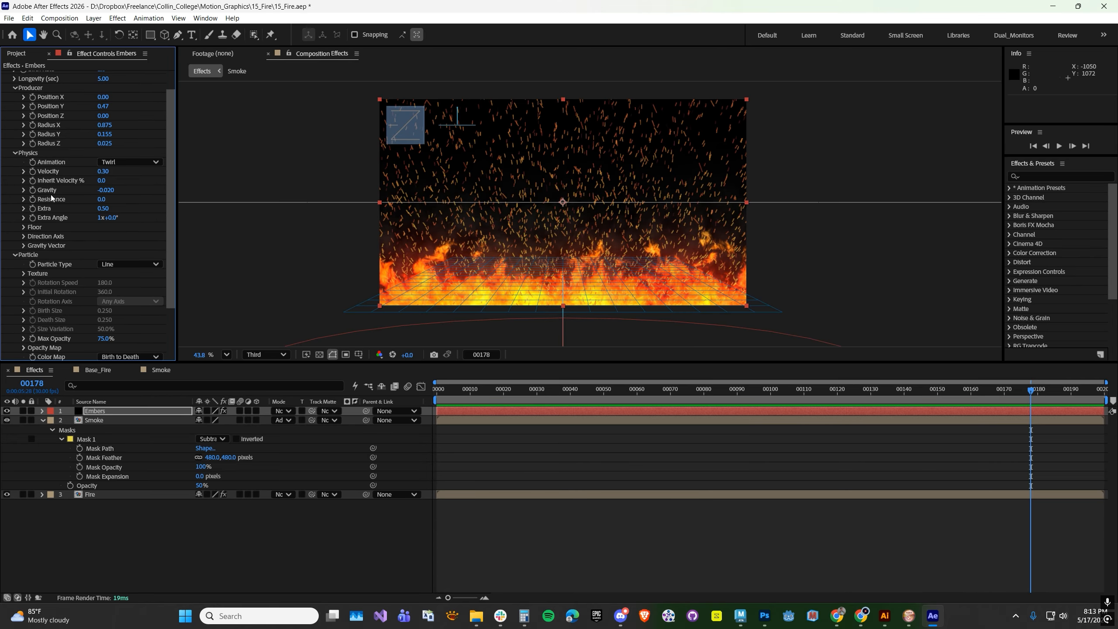
{"action": "left_click", "coordinate": [113, 264]}
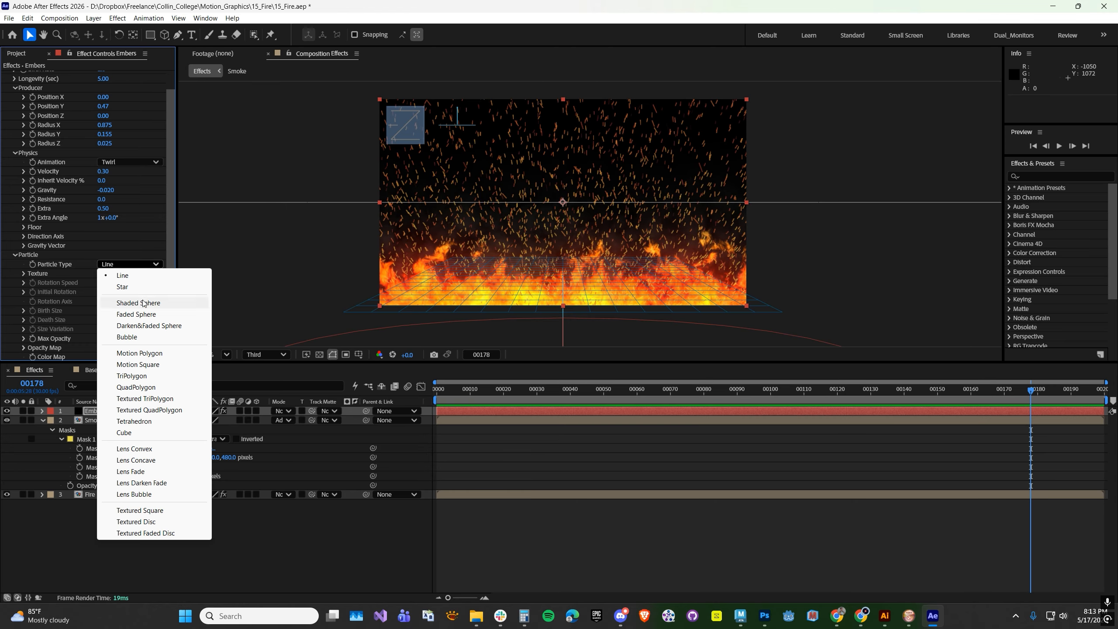
{"action": "left_click", "coordinate": [141, 314]}
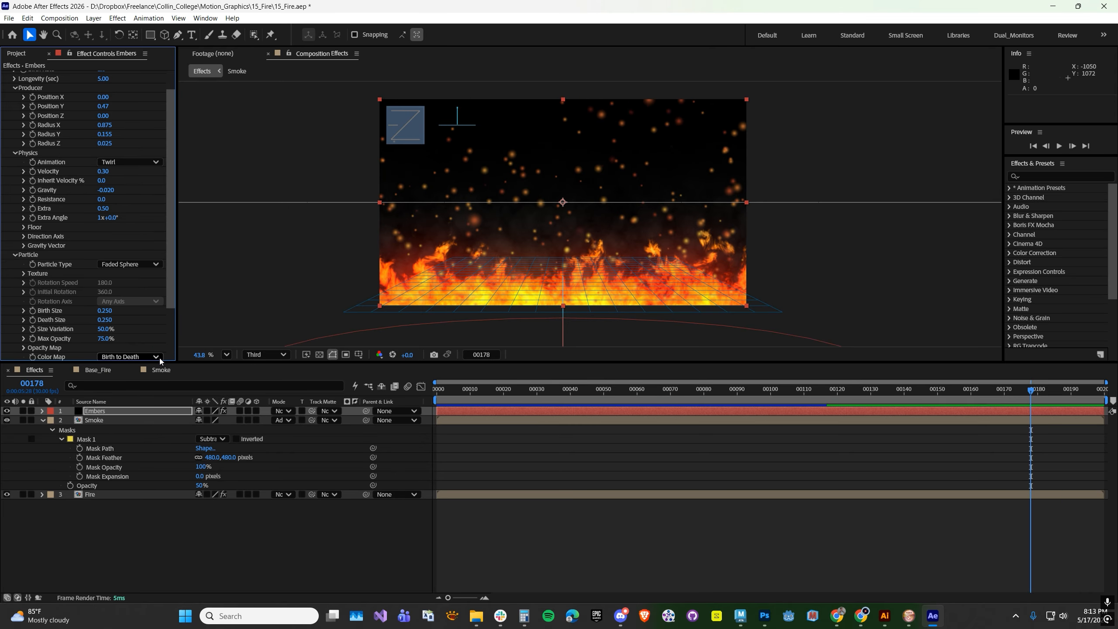
Set the particles' birth size to 0.1, death size to 0.05, size variation to 20% and max opacity to 85%.
{"action": "left_click", "coordinate": [106, 311]}
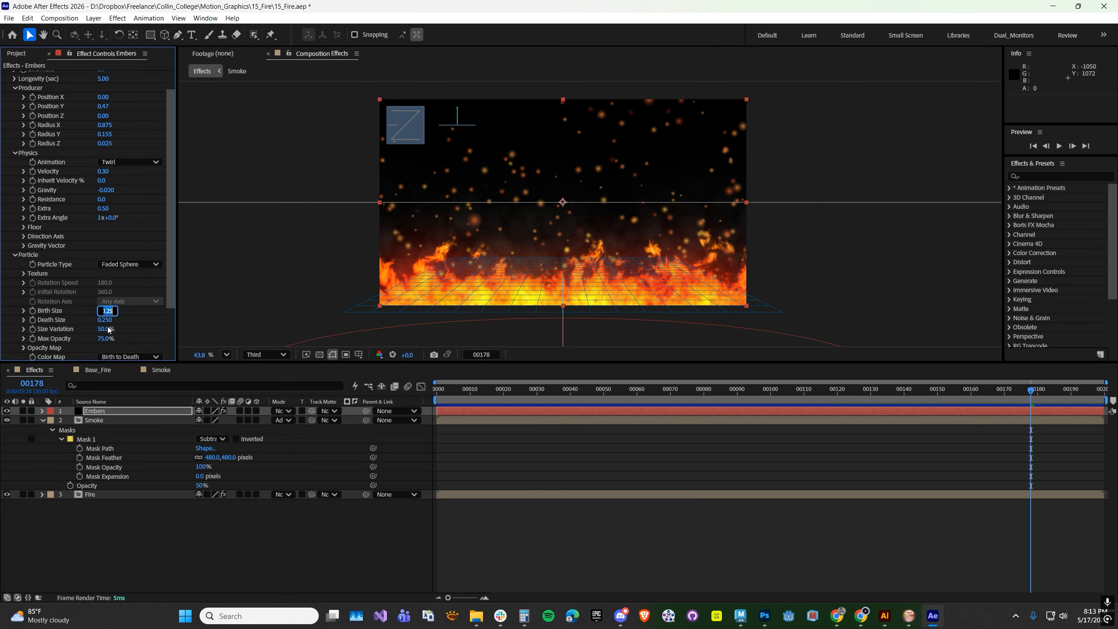
{"action": "key", "text": "BackSpace"}
{"action": "type", "text": ".1"}
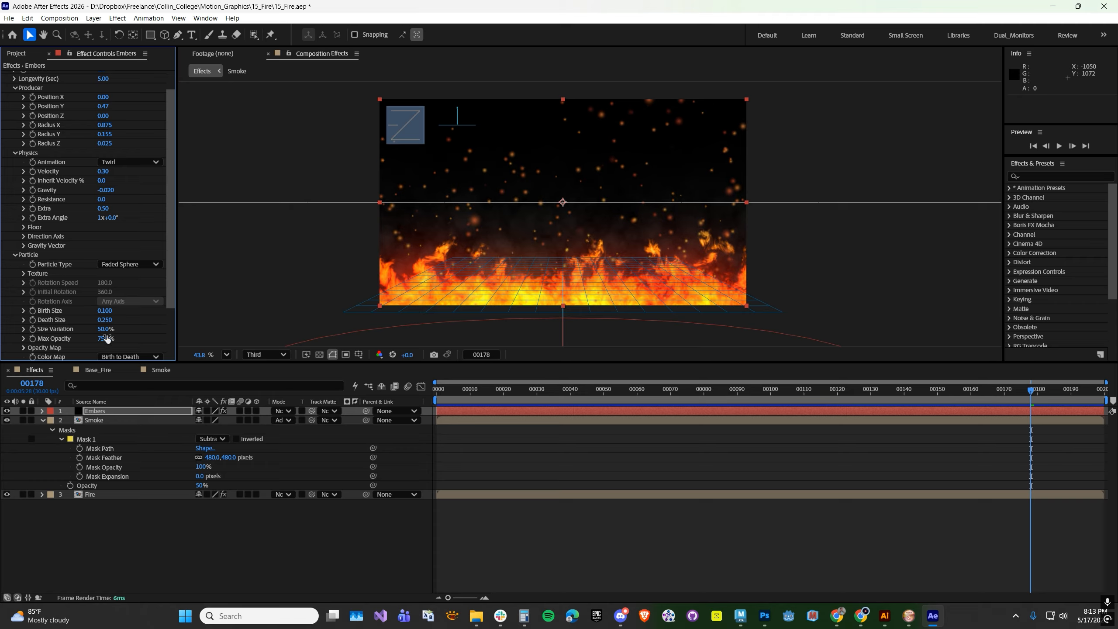
{"action": "key", "text": "Tab"}
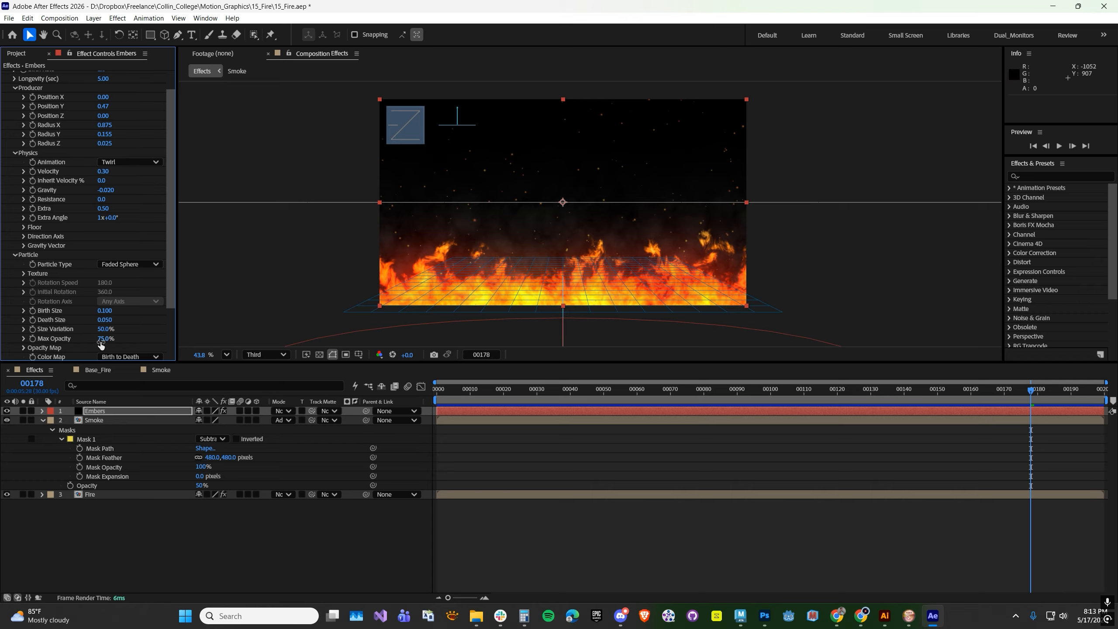
{"action": "type", "text": "85"}
{"action": "key", "text": "Return"}
{"action": "scroll", "coordinate": [132, 262], "scroll_direction": "up", "scroll_amount": 2}
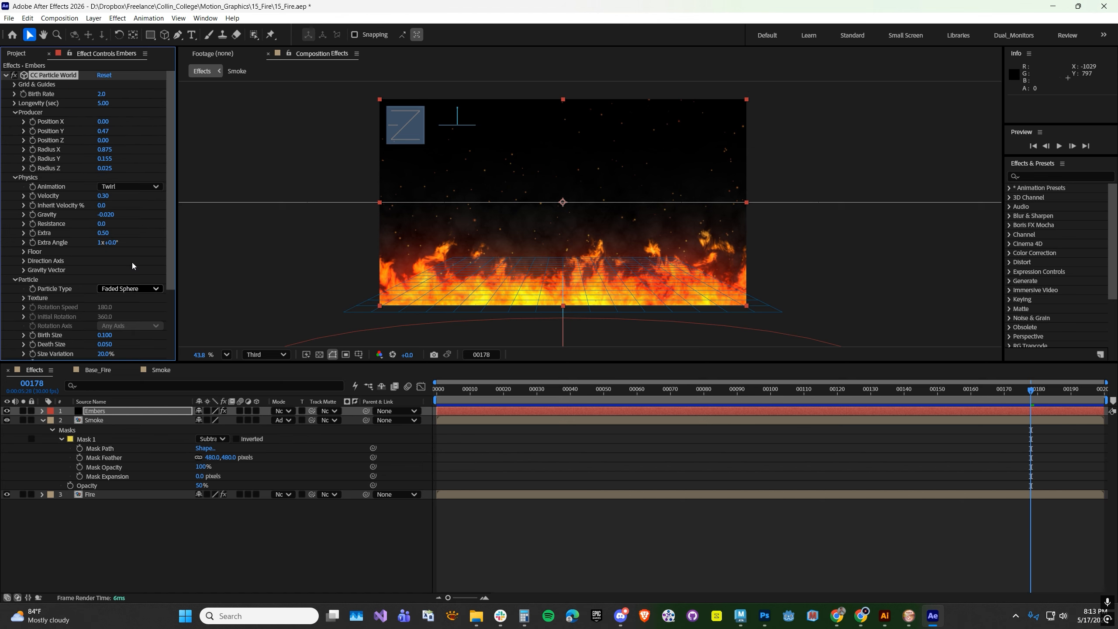
Set the ember particles' birth rate to 1 and play back the sparser embers.
{"action": "left_click", "coordinate": [102, 95]}
{"action": "type", "text": "1"}
{"action": "key", "text": "Return"}
{"action": "key", "text": "space"}
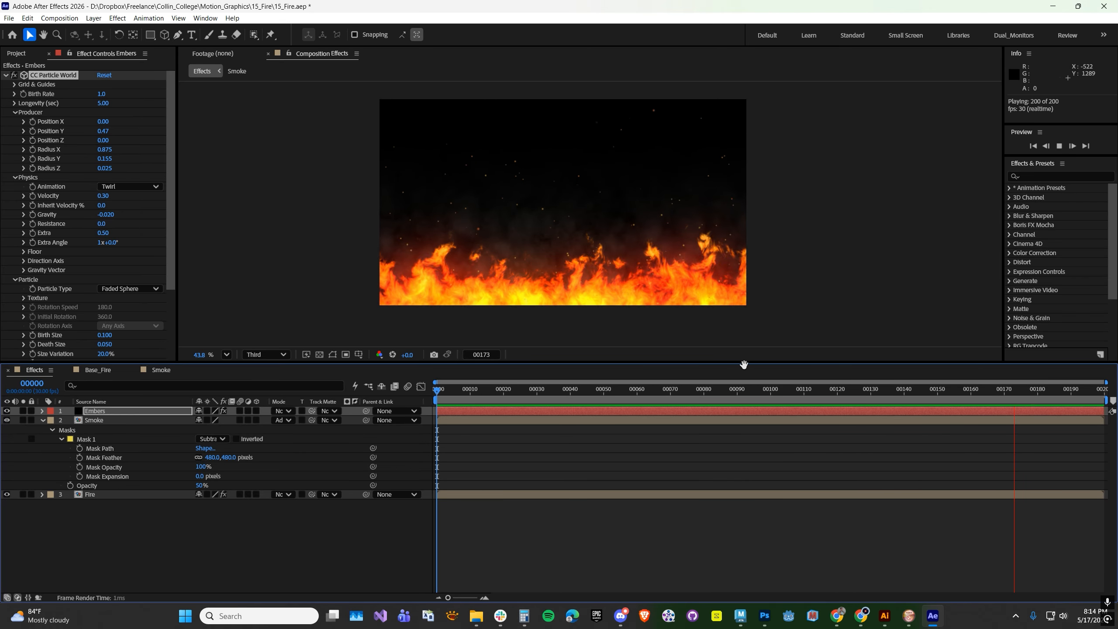
{"action": "key", "text": "space"}
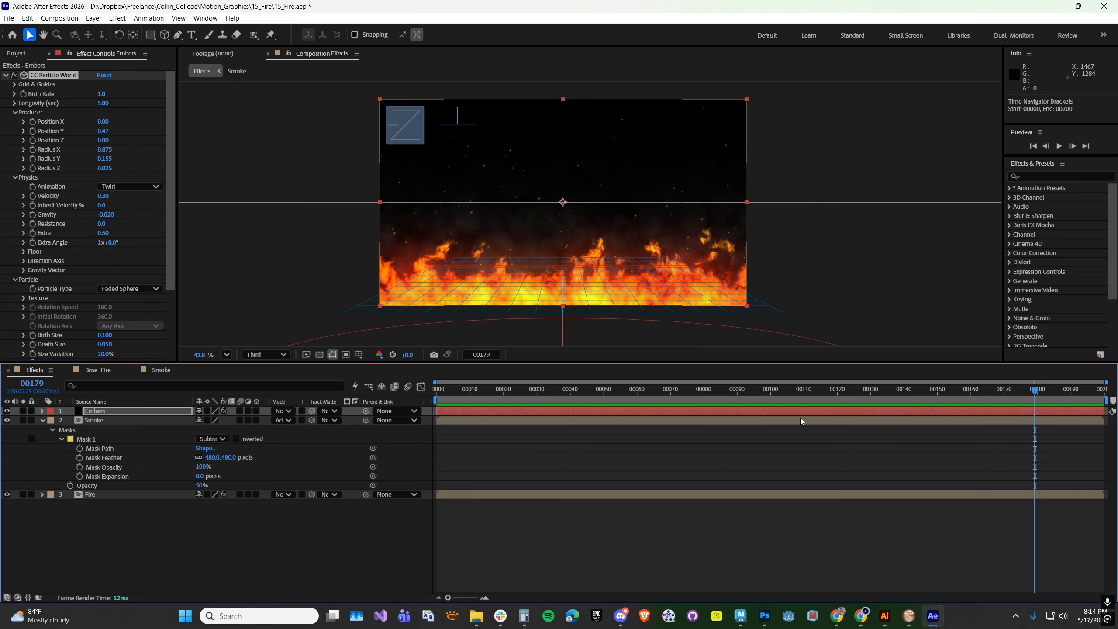
Add a layer marker to the Embers layer at frame 112, where the embers already fill the frame.
{"action": "left_click", "coordinate": [777, 390]}
{"action": "left_click_drag", "start_coordinate": [786, 388], "coordinate": [811, 389]}
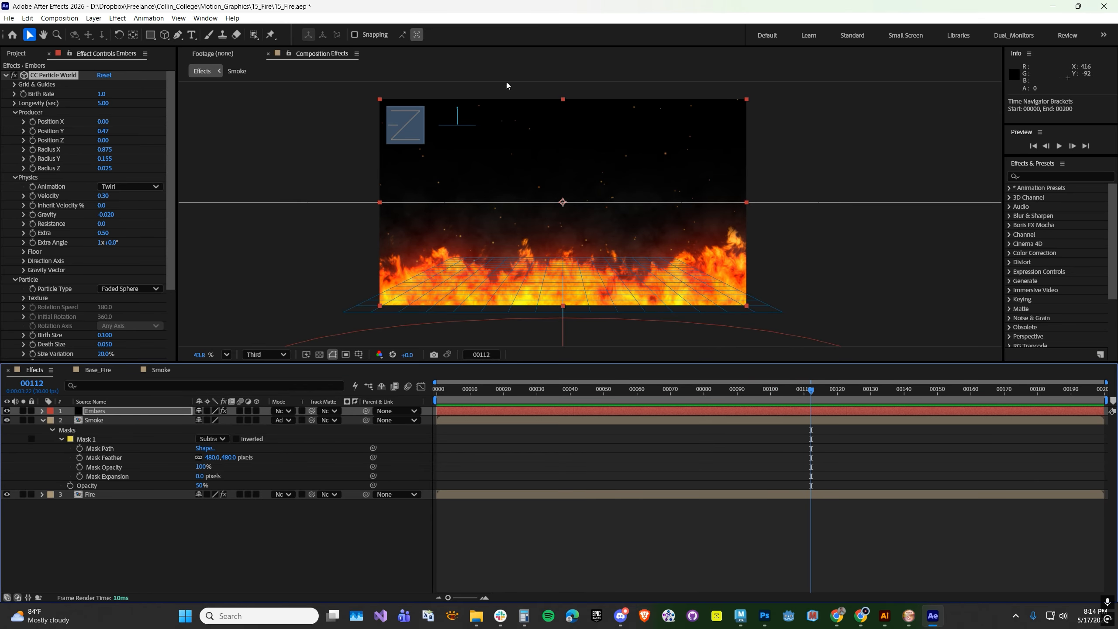
{"action": "left_click", "coordinate": [811, 413]}
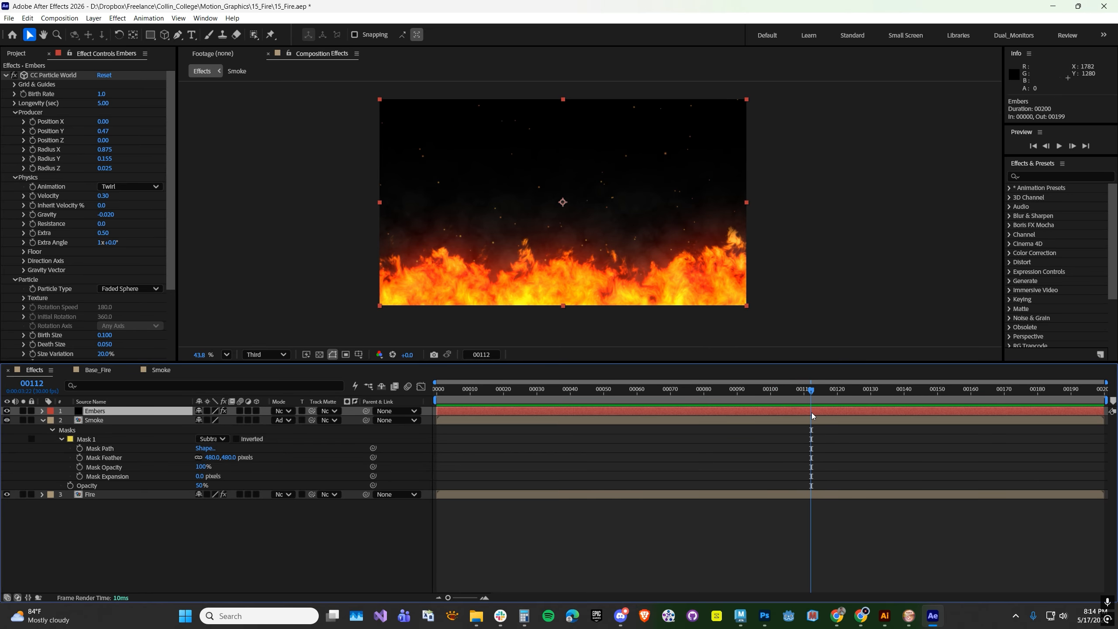
{"action": "key", "text": "KP_Multiply"}
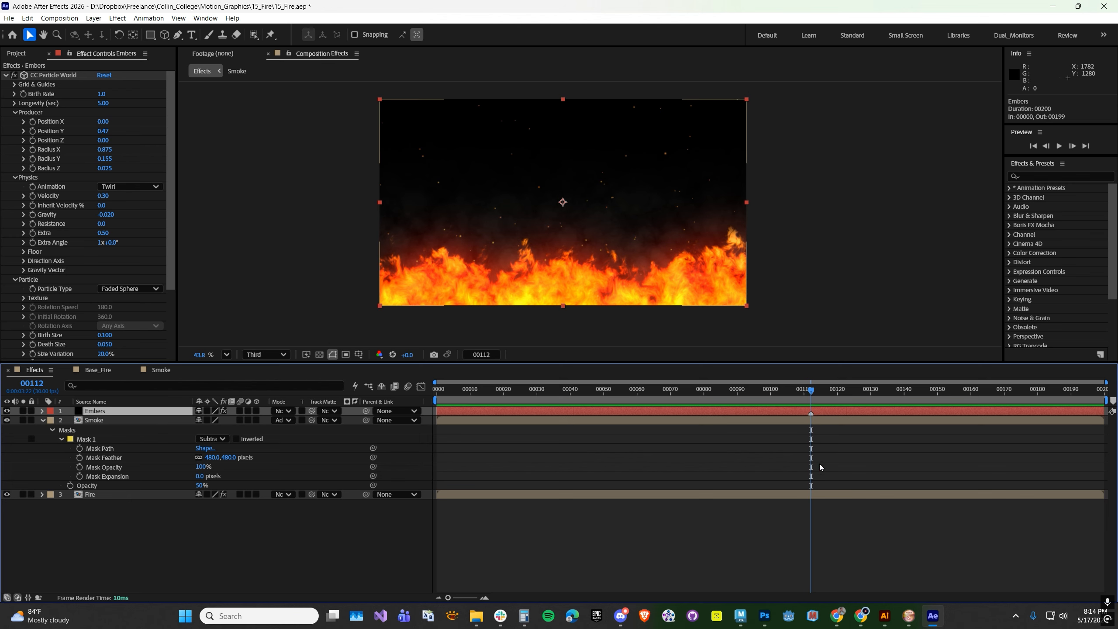
Shift the Embers layer until its marker sits at frame 0, with its end extended across the full composition, and preview the animation.
{"action": "left_click_drag", "start_coordinate": [862, 411], "coordinate": [487, 409]}
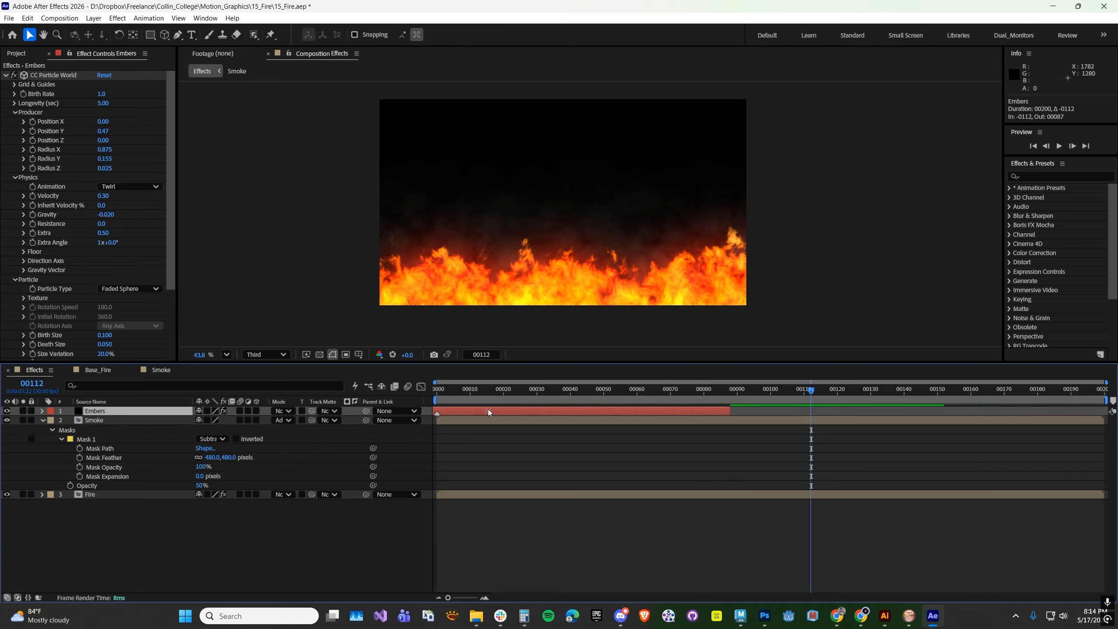
{"action": "left_click_drag", "start_coordinate": [731, 412], "coordinate": [1107, 413]}
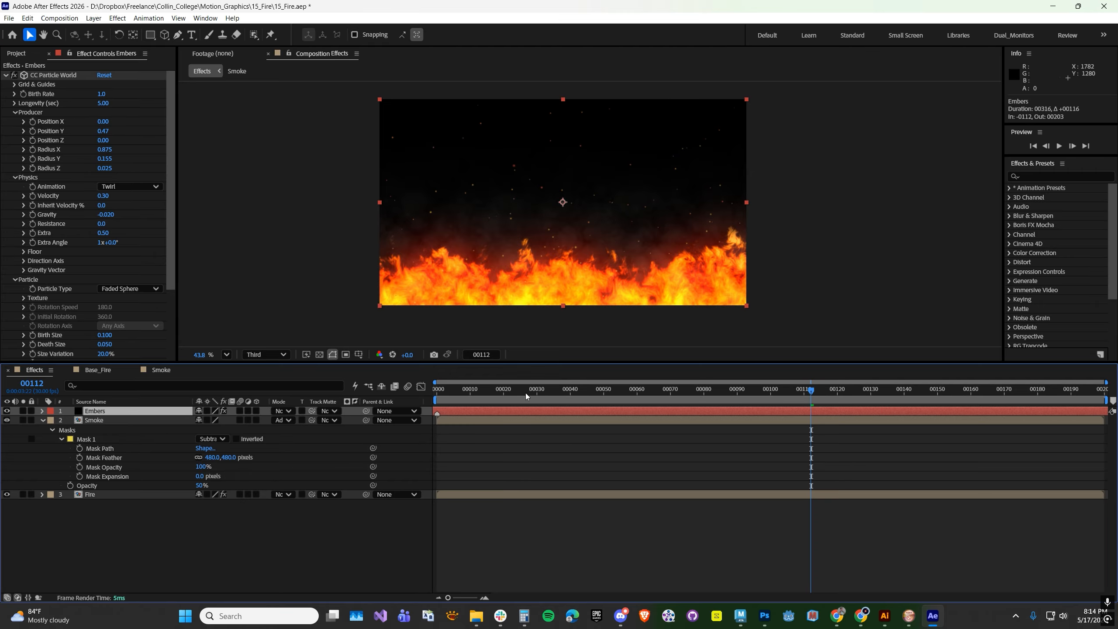
{"action": "left_click_drag", "start_coordinate": [525, 393], "coordinate": [436, 391]}
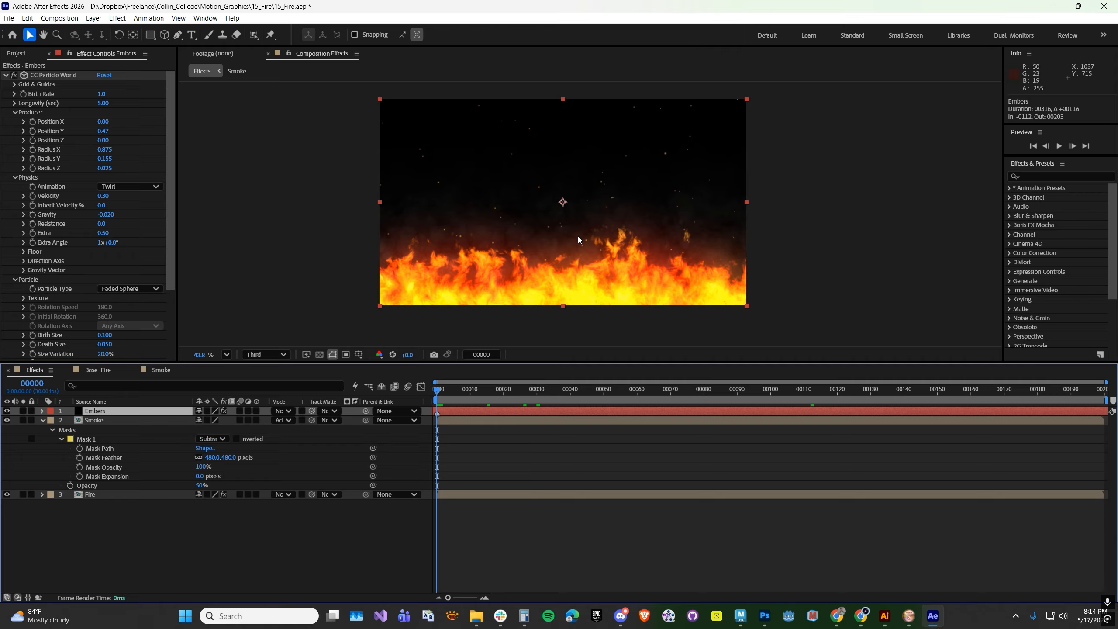
{"action": "key", "text": "space"}
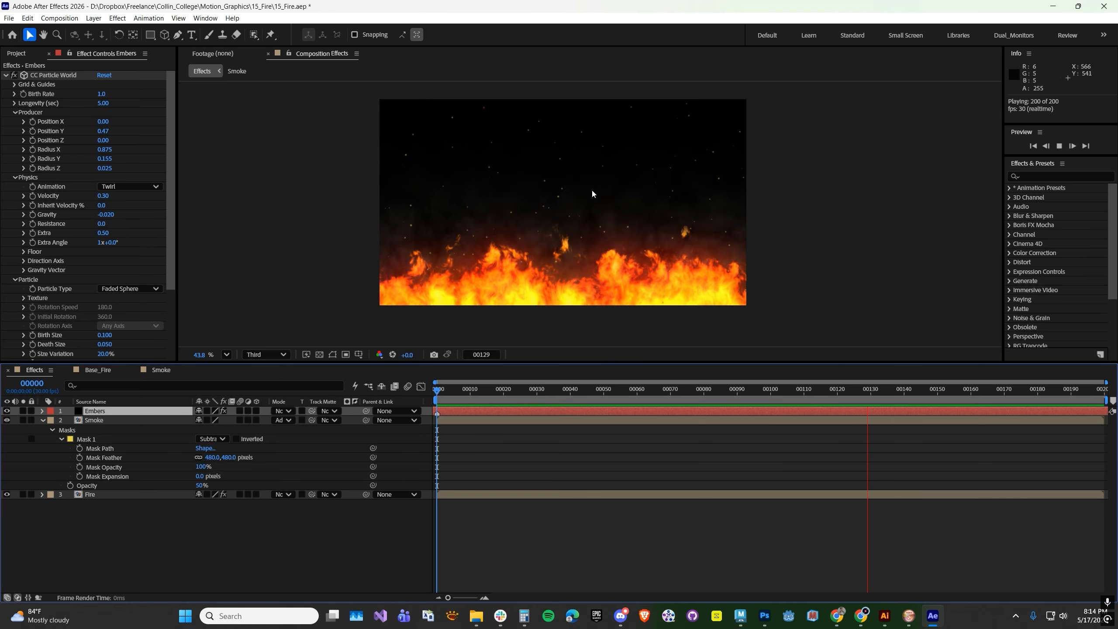
{"action": "key", "text": "space"}
{"action": "left_click_drag", "start_coordinate": [446, 390], "coordinate": [550, 398]}
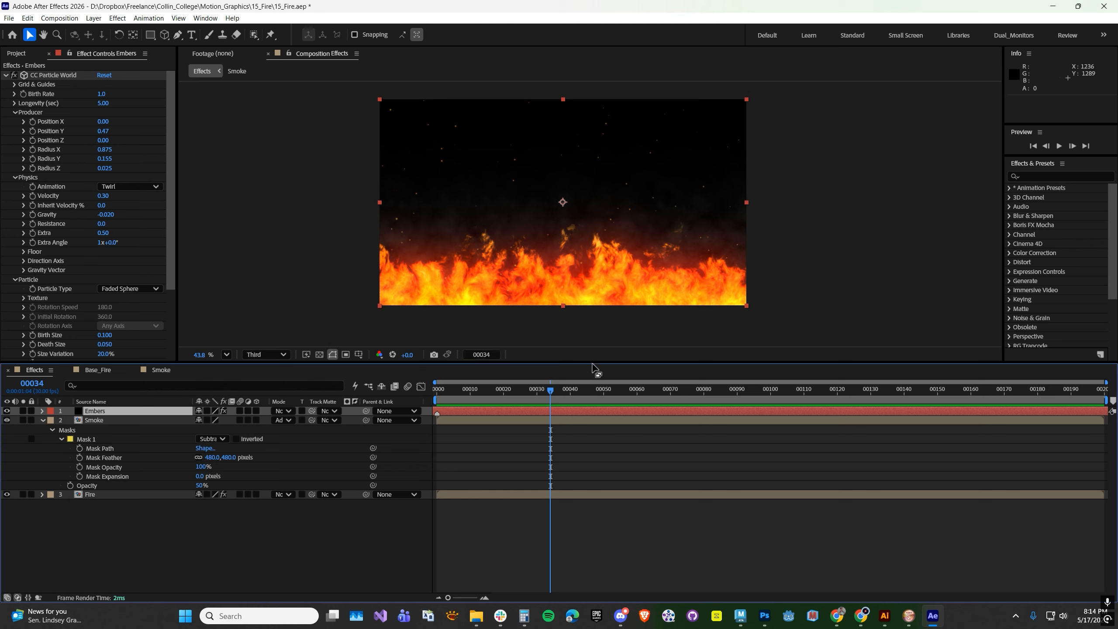
Expand the embers' gravity vector settings, set Gravity X to -0.25 and play the animation from the first frame.
{"action": "left_click", "coordinate": [23, 269]}
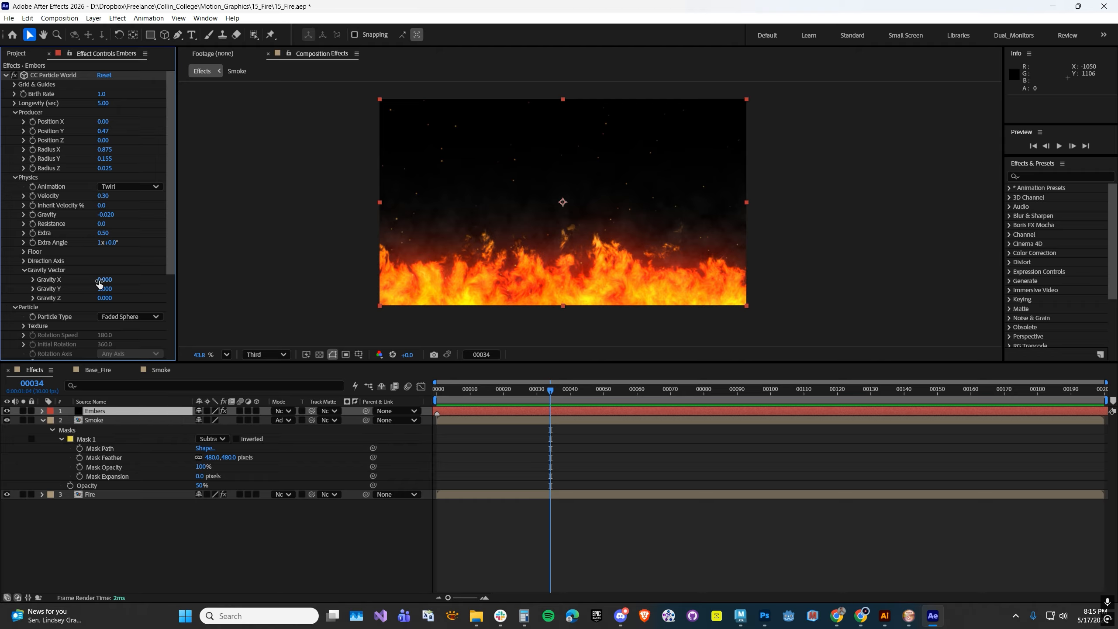
{"action": "left_click_drag", "start_coordinate": [101, 279], "coordinate": [122, 277]}
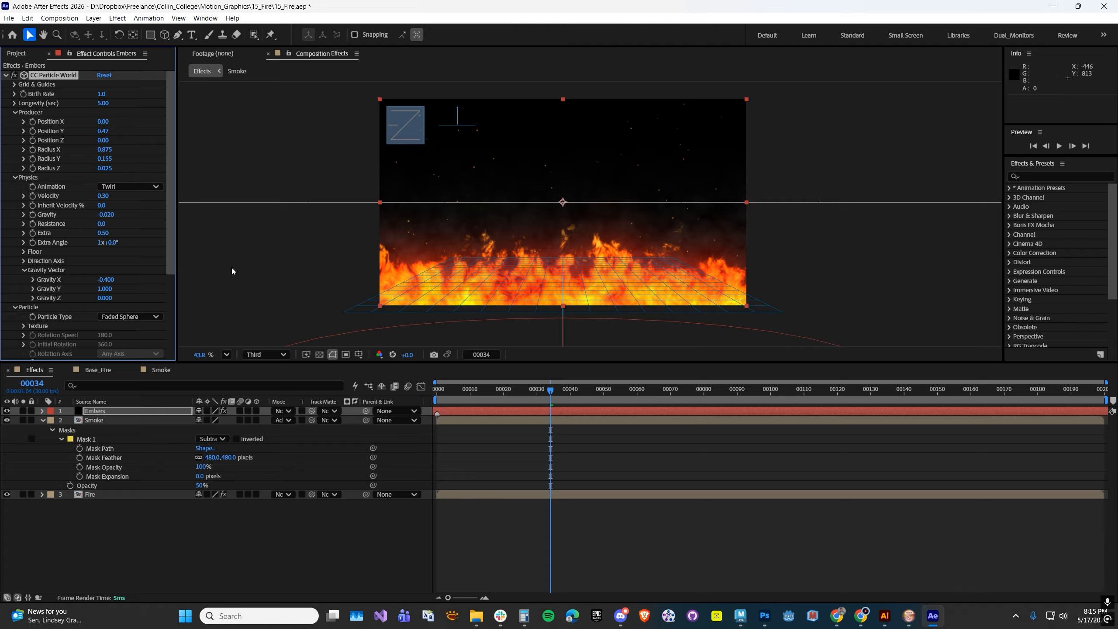
{"action": "key", "text": "ctrl+z"}
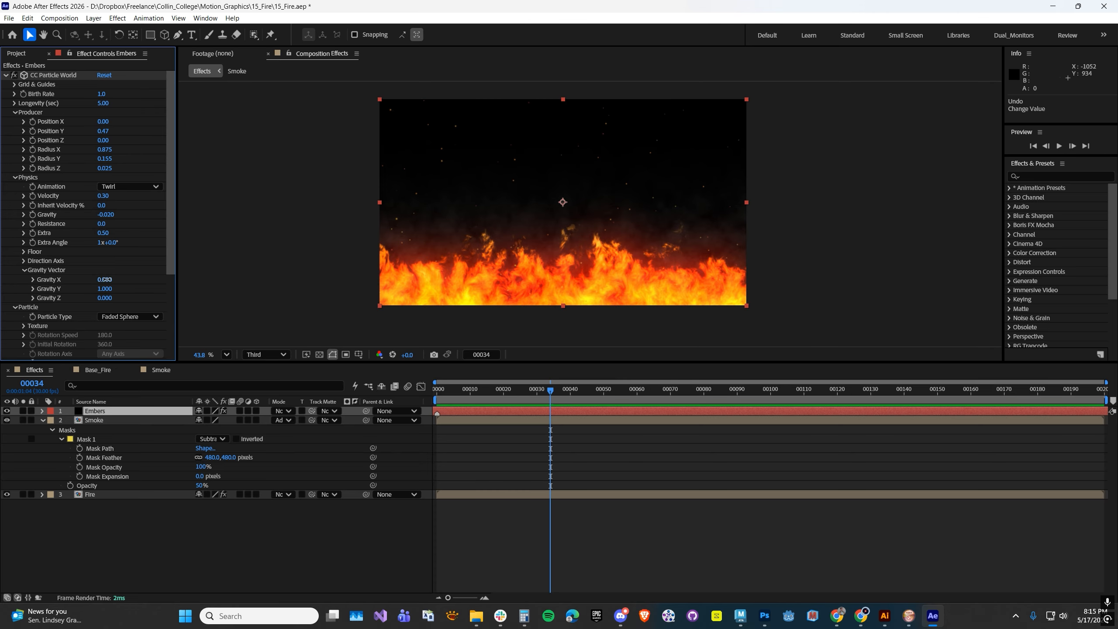
{"action": "left_click_drag", "start_coordinate": [105, 279], "coordinate": [93, 281]}
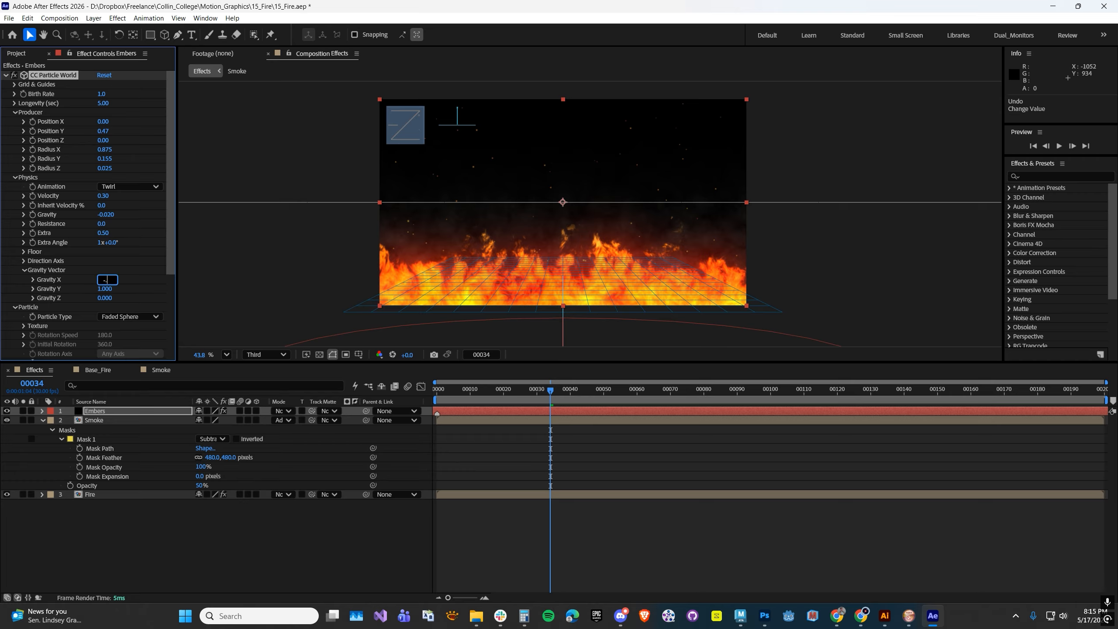
{"action": "type", "text": "5"}
{"action": "key", "text": "Return"}
{"action": "key", "text": "Home"}
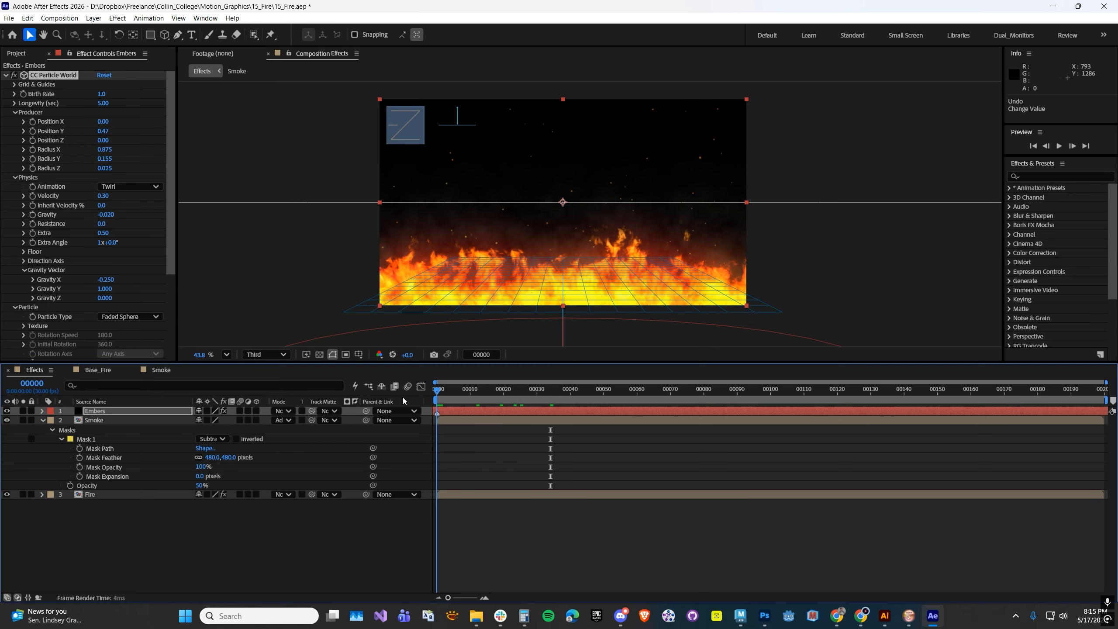
{"action": "key", "text": "space"}
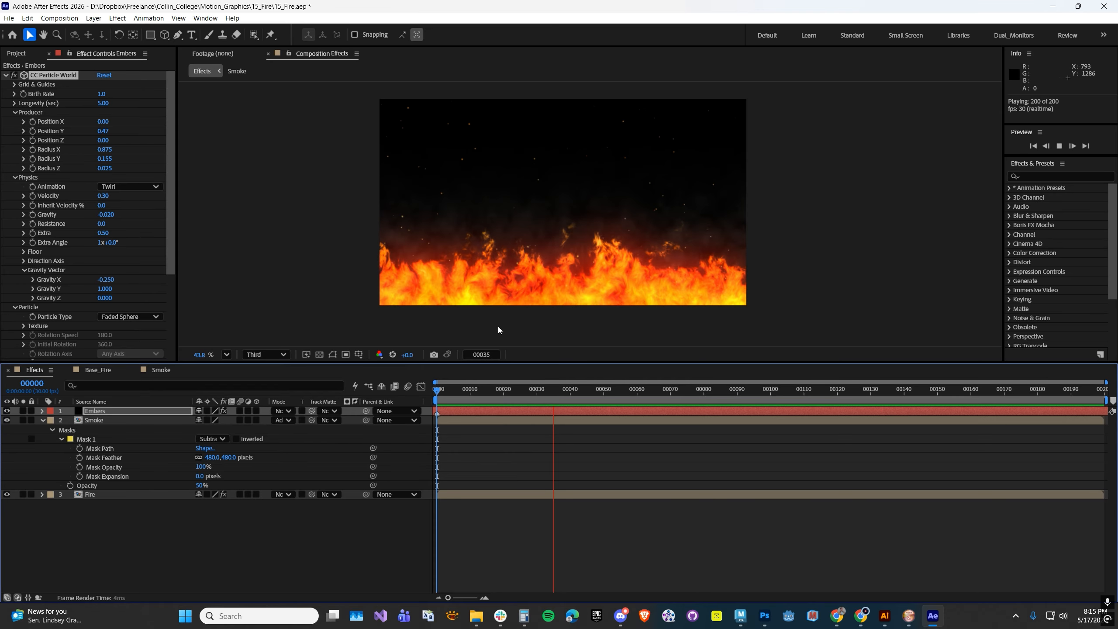
Set the embers' Gravity X to -0.5 and watch the stronger sideways drift in the playback.
{"action": "left_click", "coordinate": [105, 279]}
{"action": "type", "text": "-.5"}
{"action": "key", "text": "Return"}
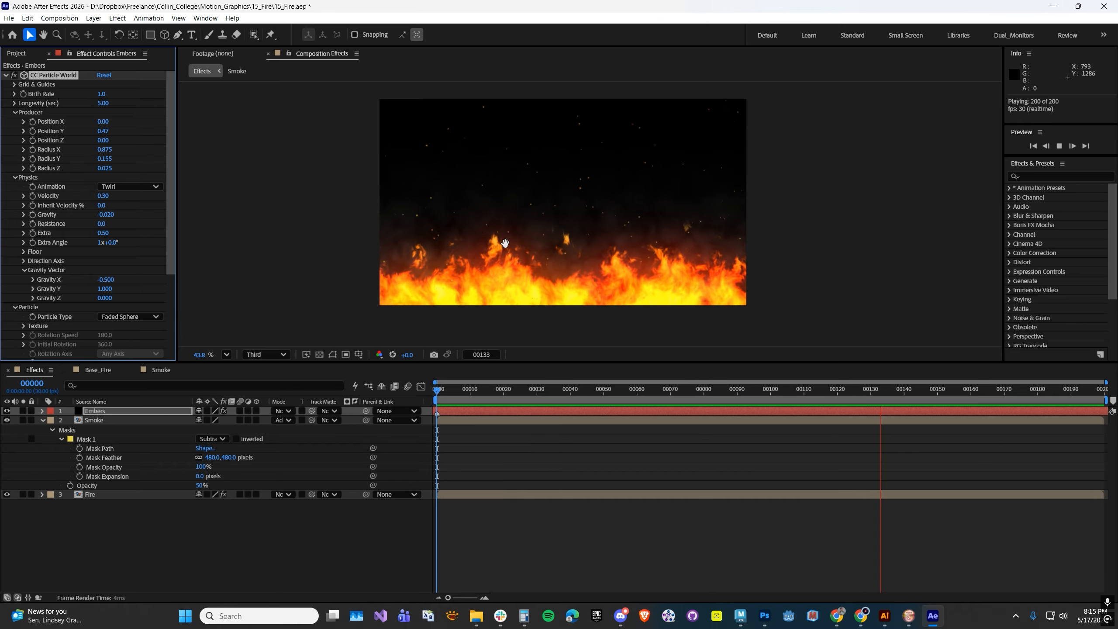
{"action": "key", "text": "space"}
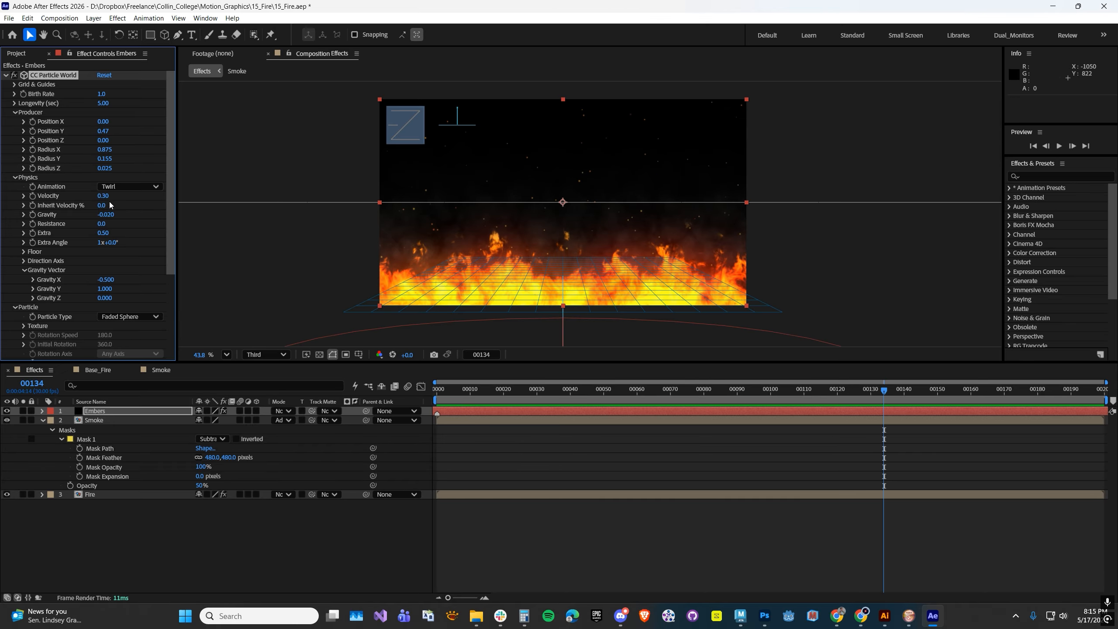
Set the ember particles' velocity to 0.2 and preview the animation.
{"action": "type", "text": "."}
{"action": "key", "text": "space"}
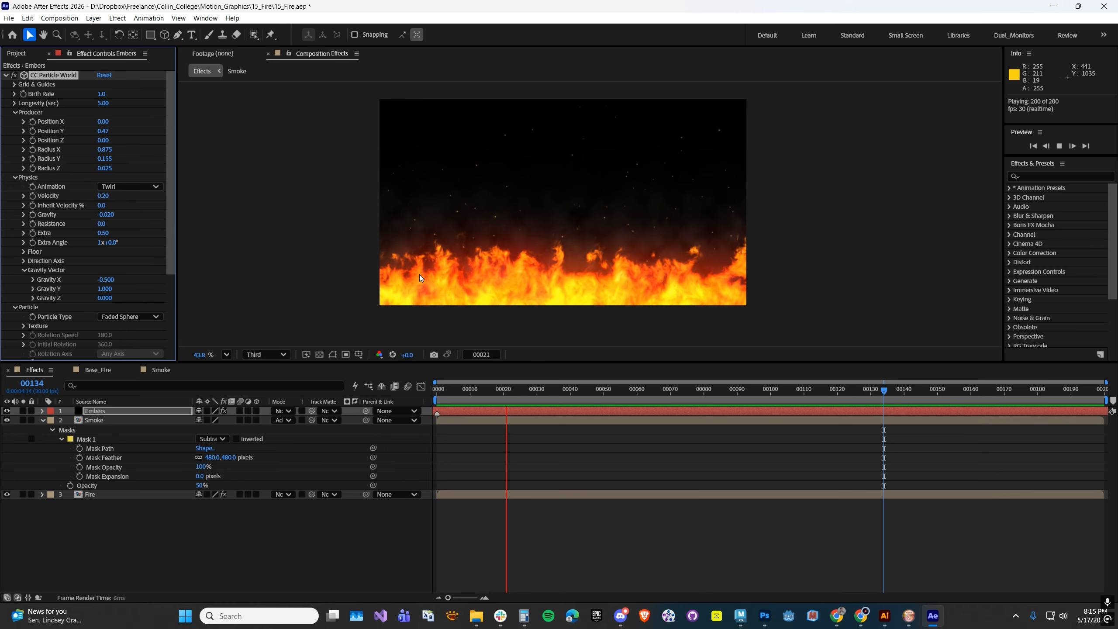
{"action": "key", "text": "space"}
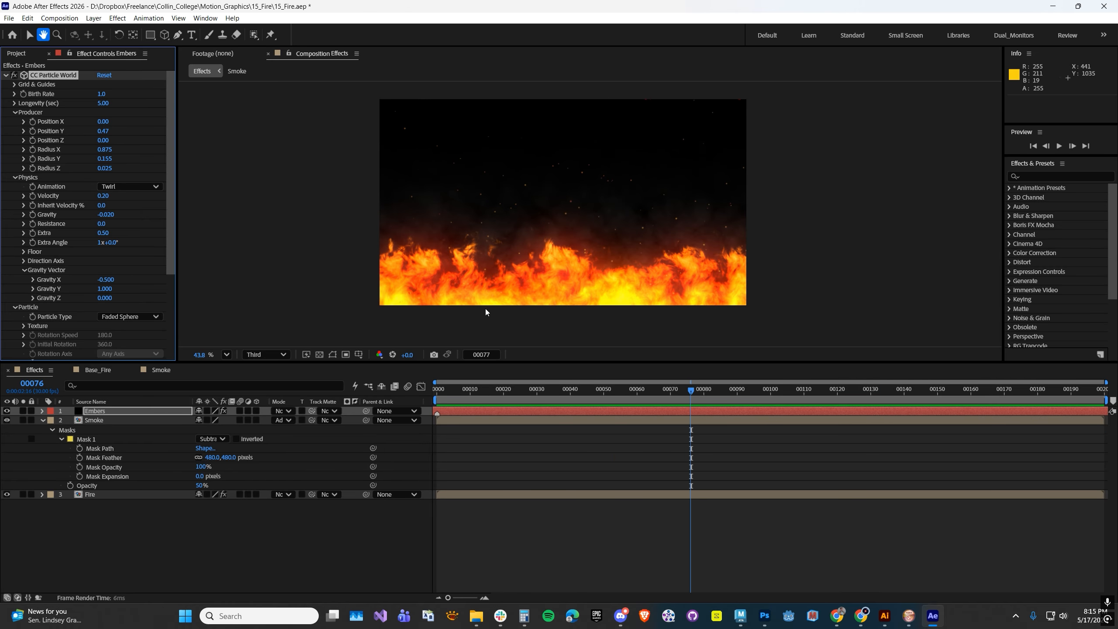
Open the Fire composition and move Shape Layer 1 straight down by 70 pixels to lower the flames.
{"action": "left_click", "coordinate": [79, 373]}
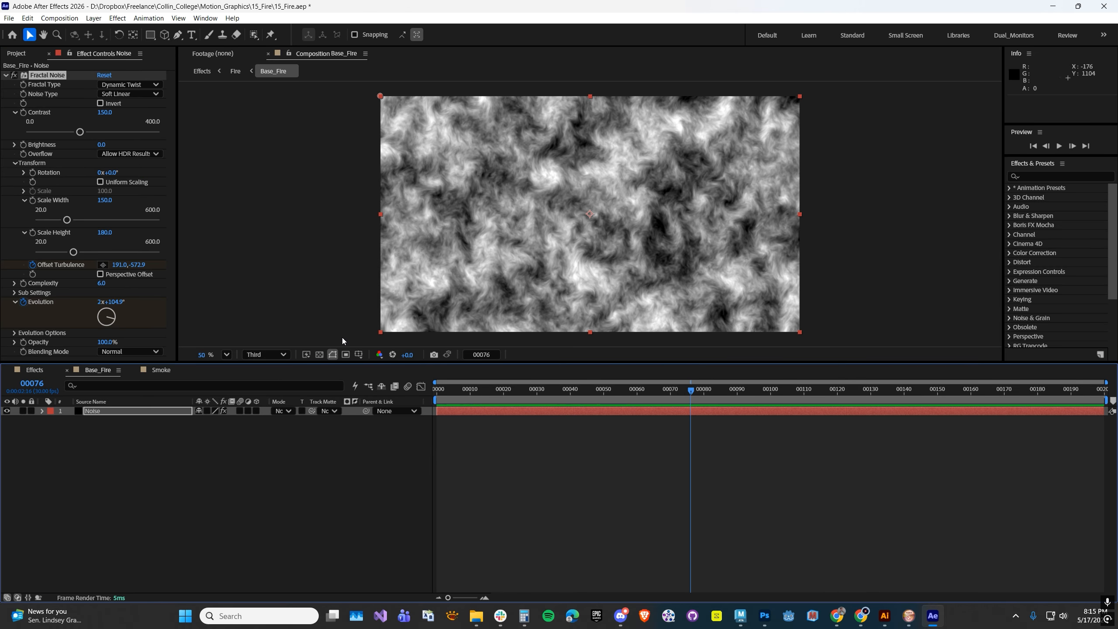
{"action": "left_click", "coordinate": [7, 55]}
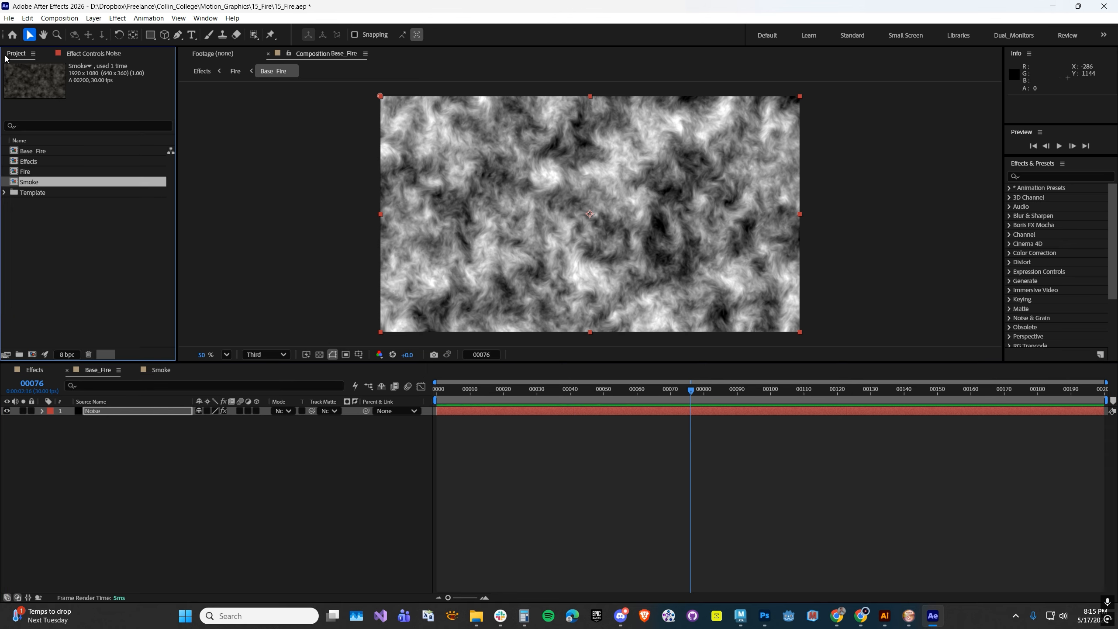
{"action": "double_click", "coordinate": [25, 172]}
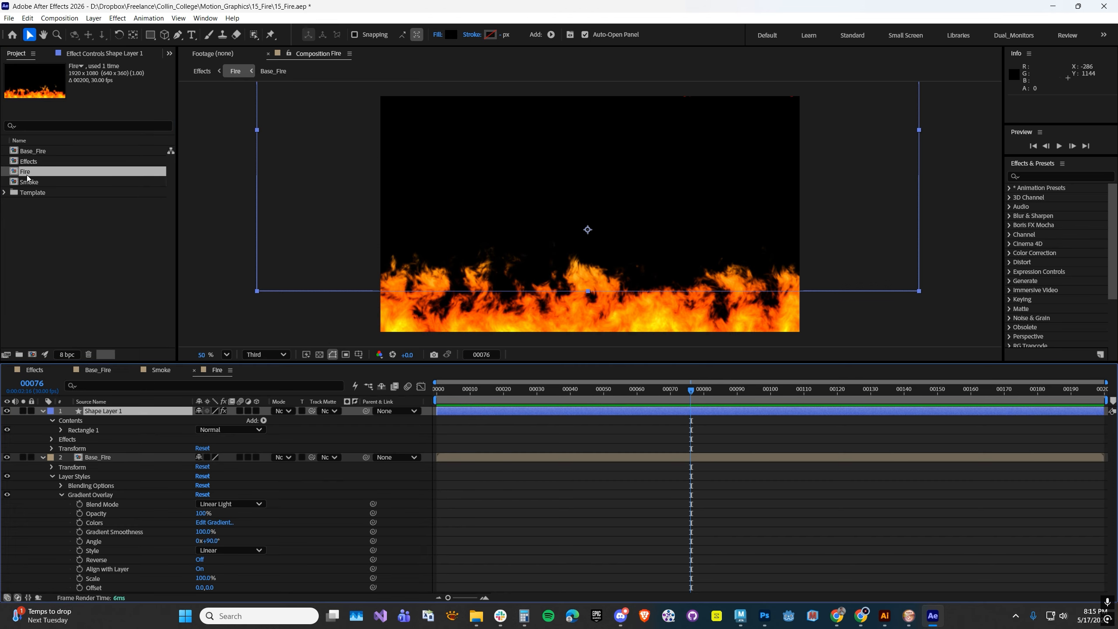
{"action": "left_click", "coordinate": [505, 293]}
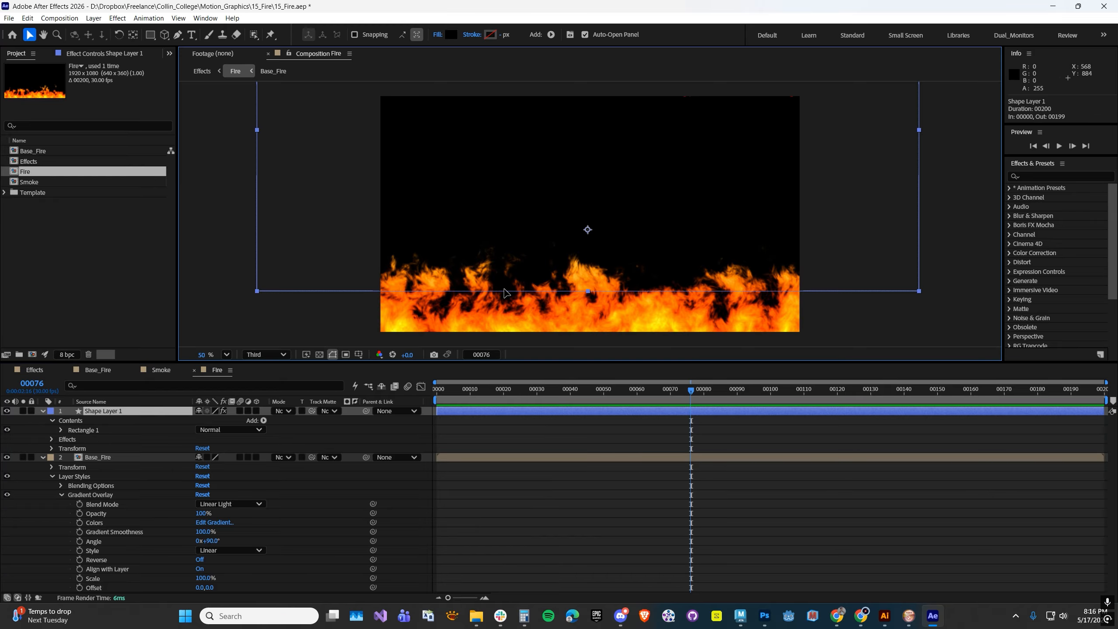
{"action": "left_click", "coordinate": [350, 282]}
{"action": "left_click_drag", "start_coordinate": [340, 291], "coordinate": [340, 306]}
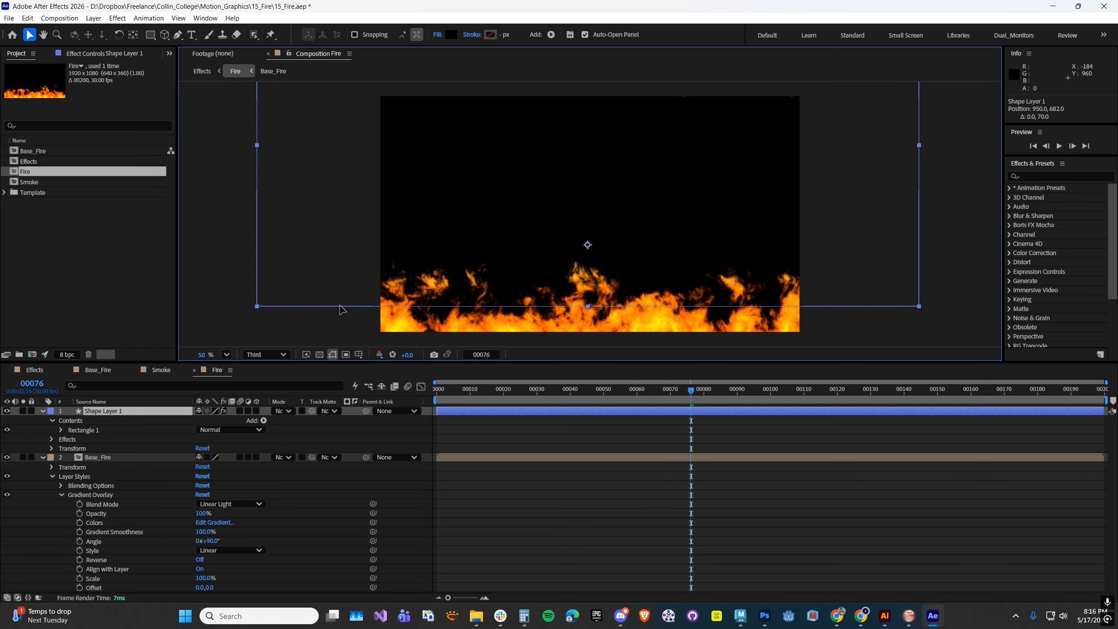
Return to the Effects composition and play it from the first frame to check the lowered flames.
{"action": "left_click", "coordinate": [34, 371]}
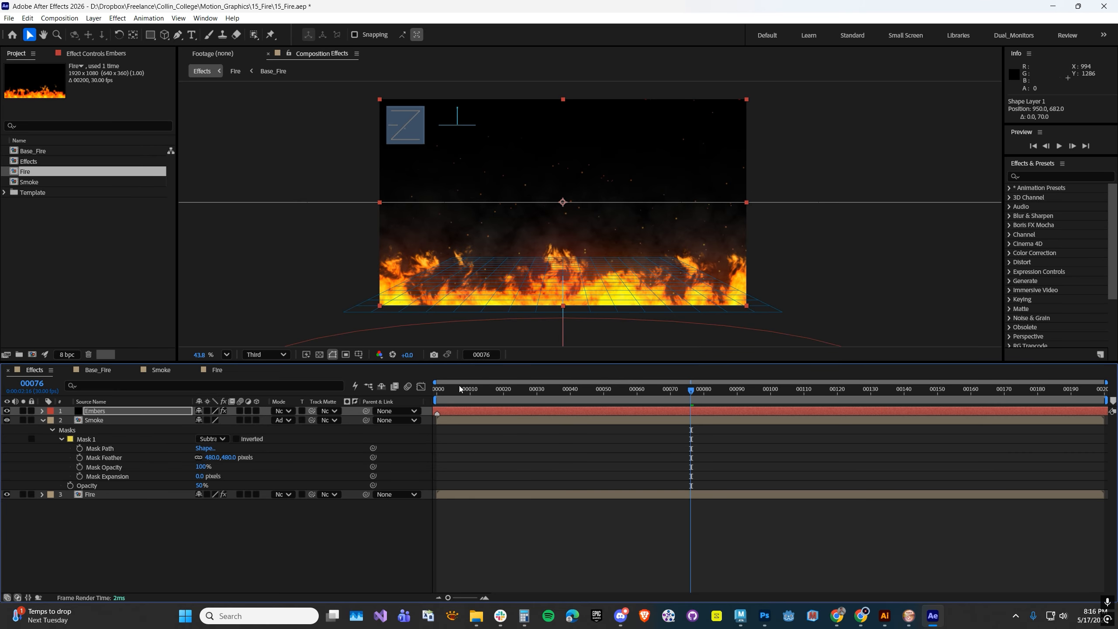
{"action": "left_click_drag", "start_coordinate": [457, 386], "coordinate": [409, 390]}
{"action": "key", "text": "space"}
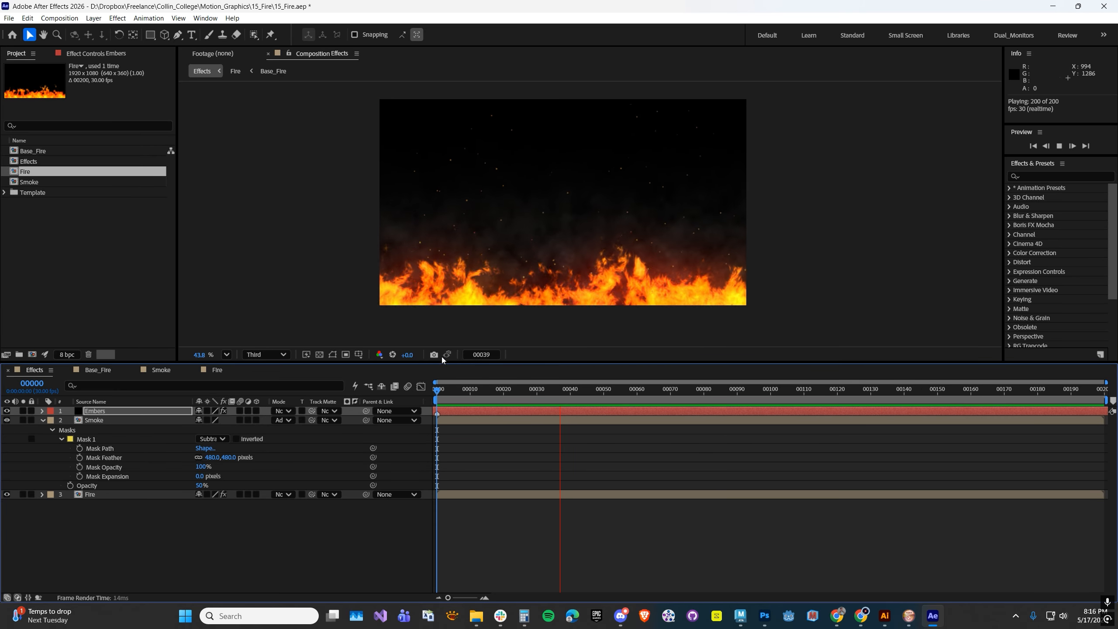